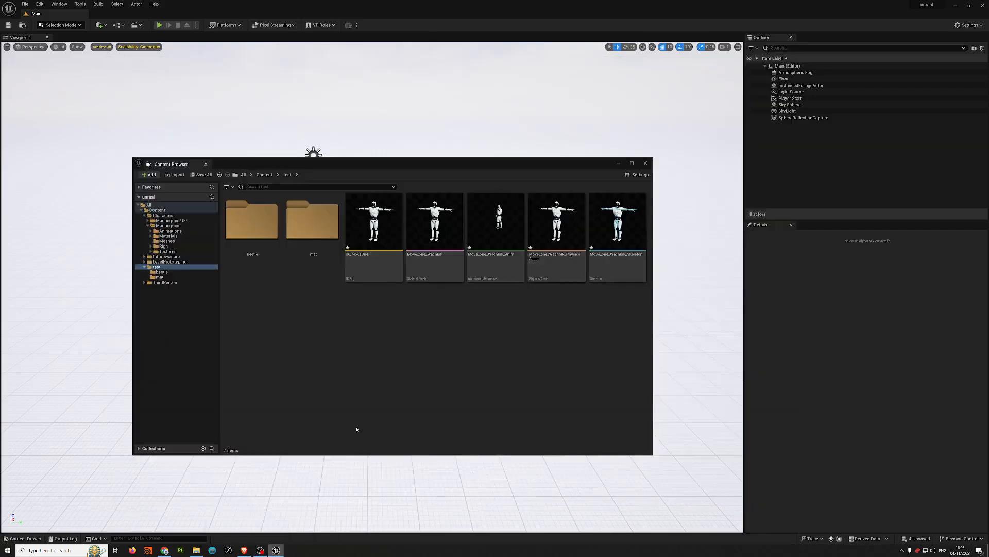
- Create a new IK Rig asset in the test folder and open it
right_click(395, 320)
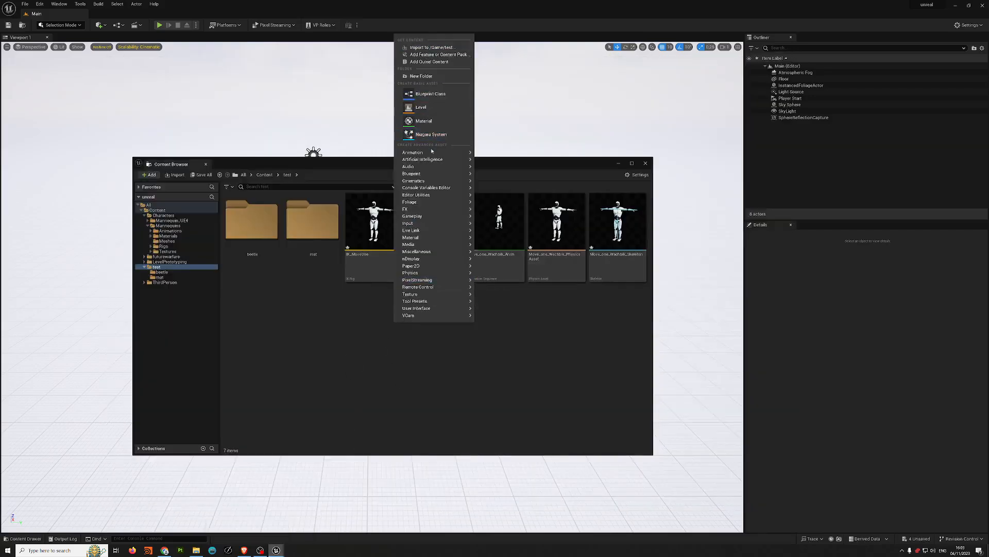
mouse_move(433, 153)
mouse_move(515, 302)
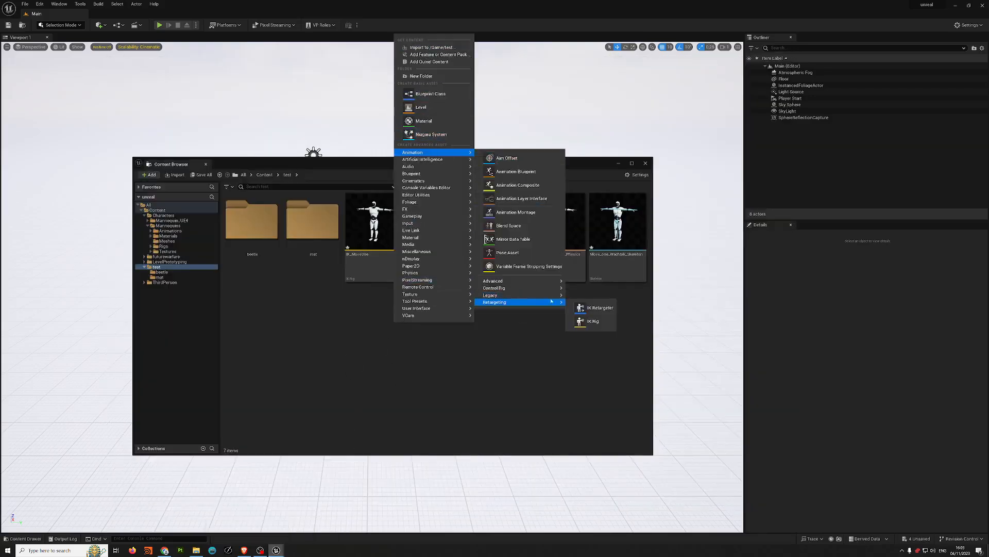
left_click(593, 322)
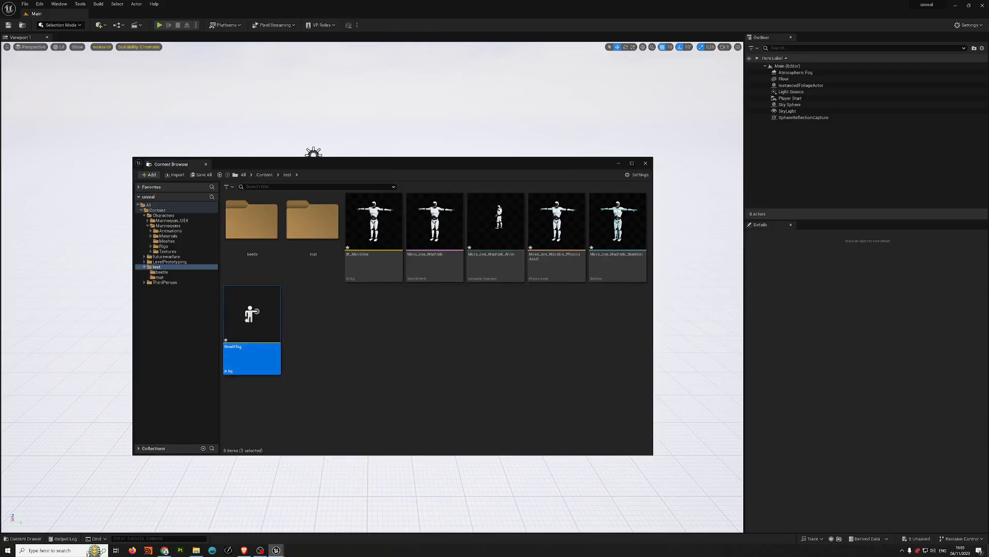
double_click(252, 314)
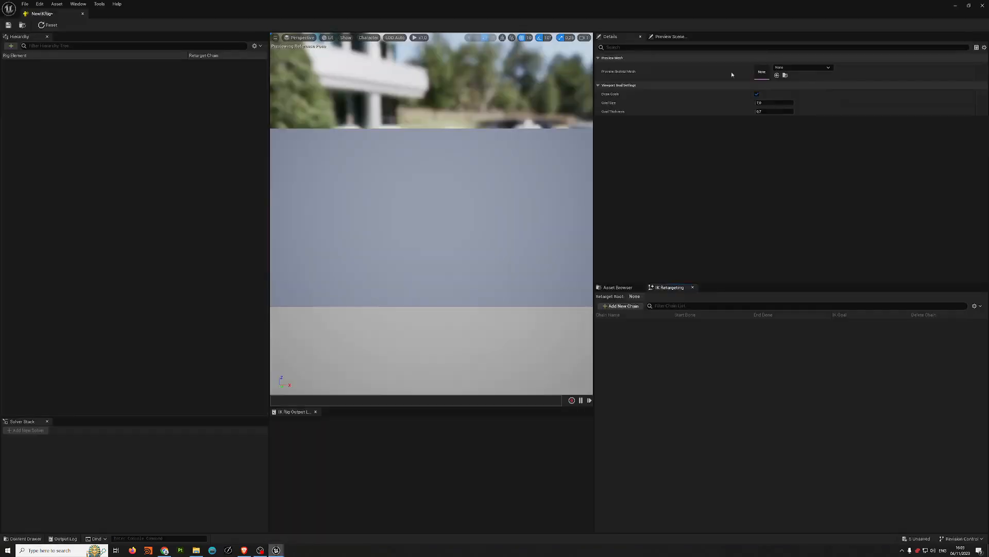
- Close the new IK Rig and force-delete its asset from the test folder
left_click(984, 6)
key("Delete")
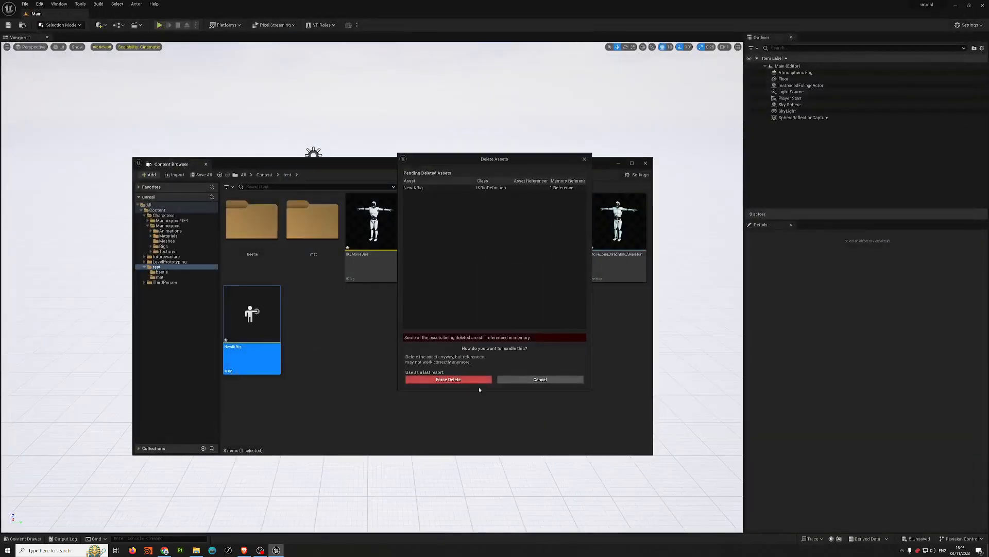
left_click(449, 380)
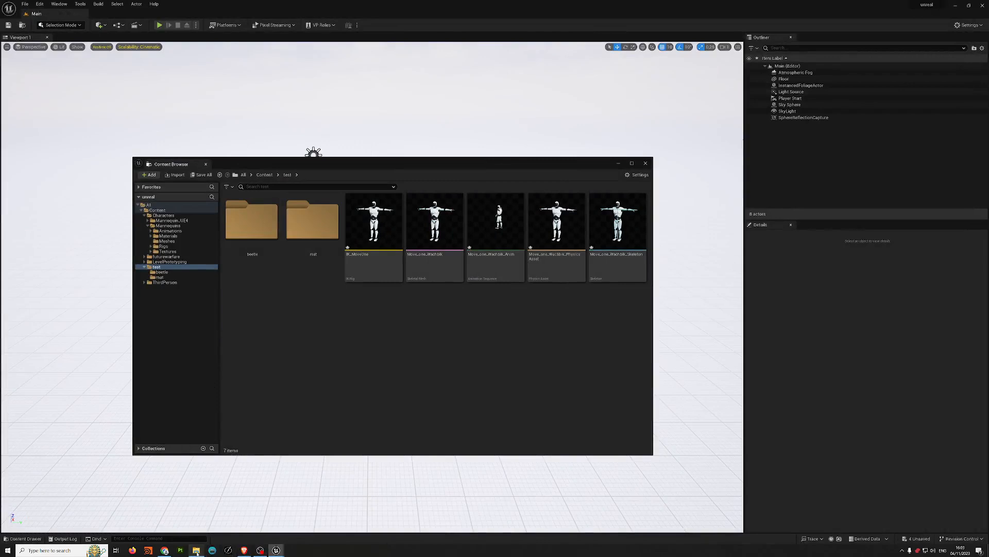
- Switch to the web browser and review the Move One retargeting guide down to its IK Rig download link
mouse_move(279, 551)
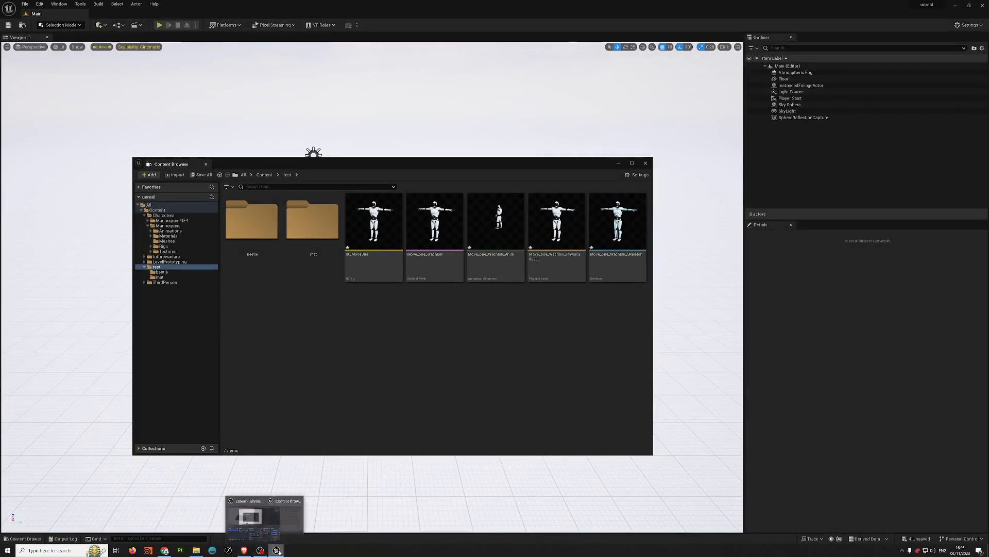
left_click(250, 552)
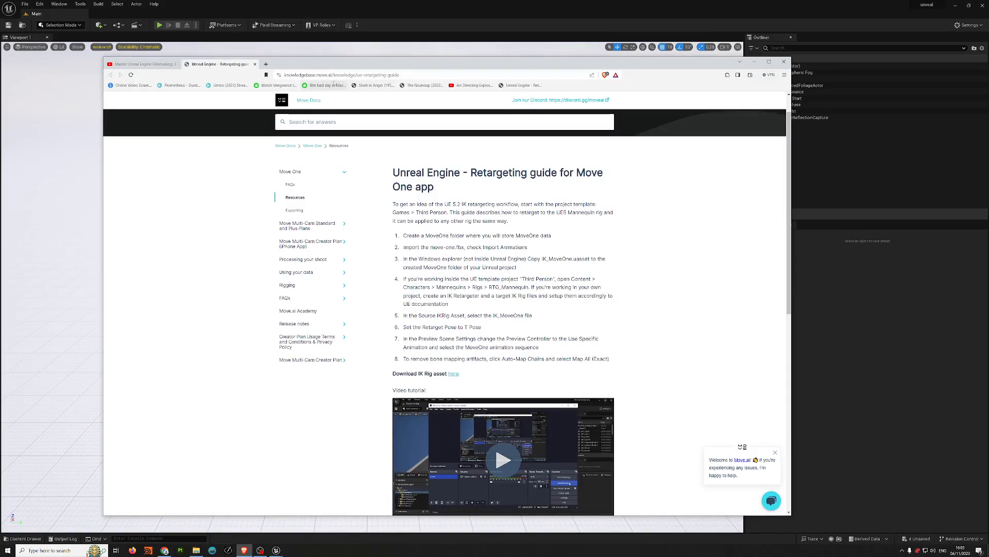
scroll(515, 310, "down", 1)
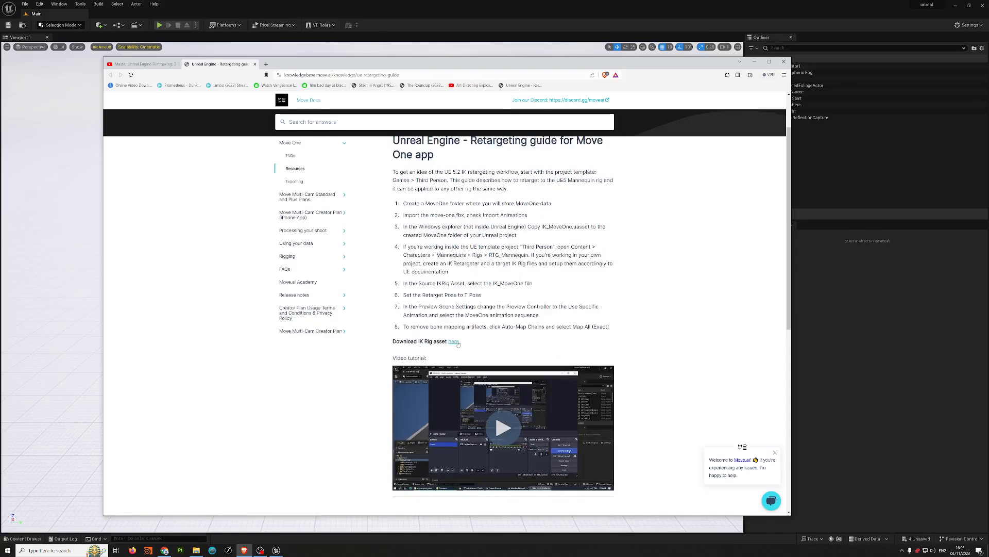
left_click(755, 62)
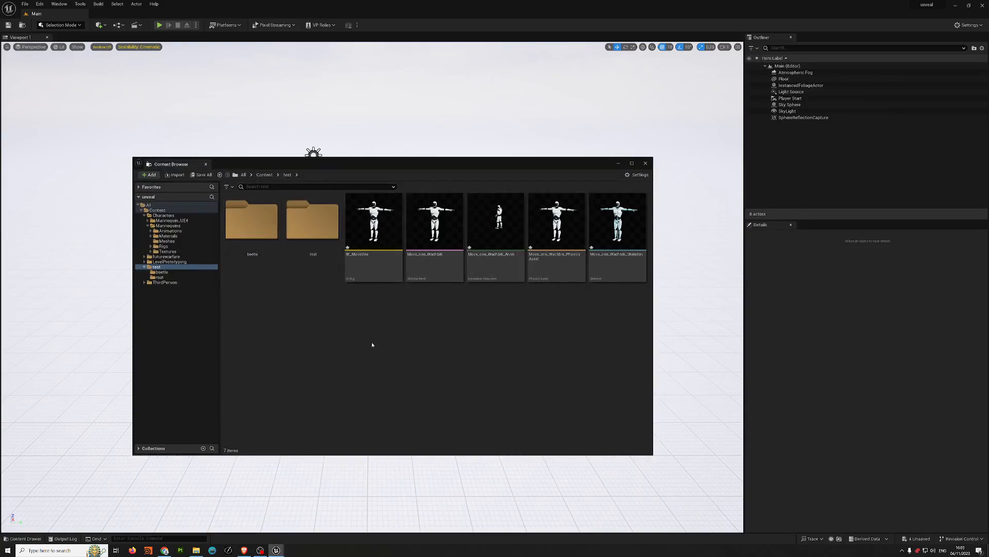
- Show the test folder in Windows Explorer and locate the IK_MoveOne.uasset file there
right_click(158, 268)
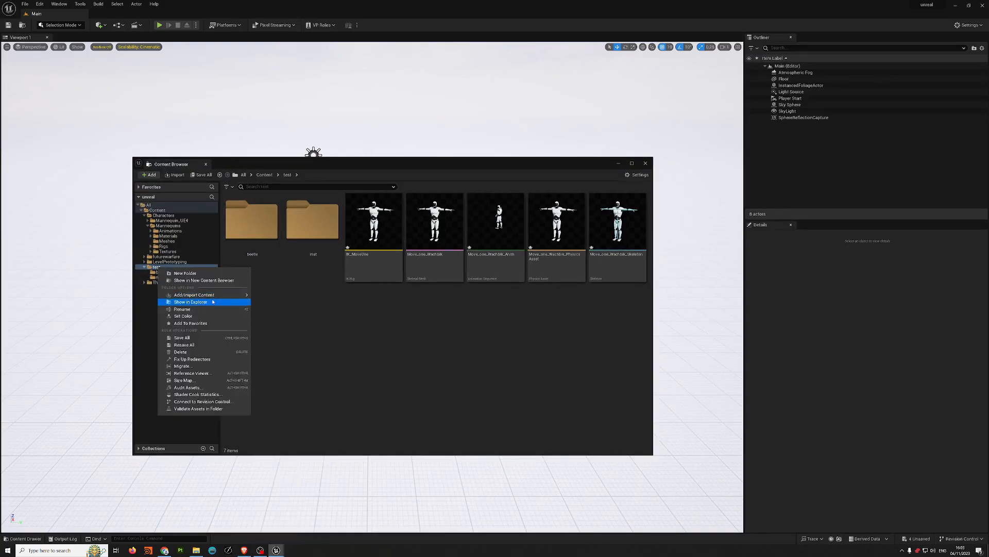
left_click(213, 302)
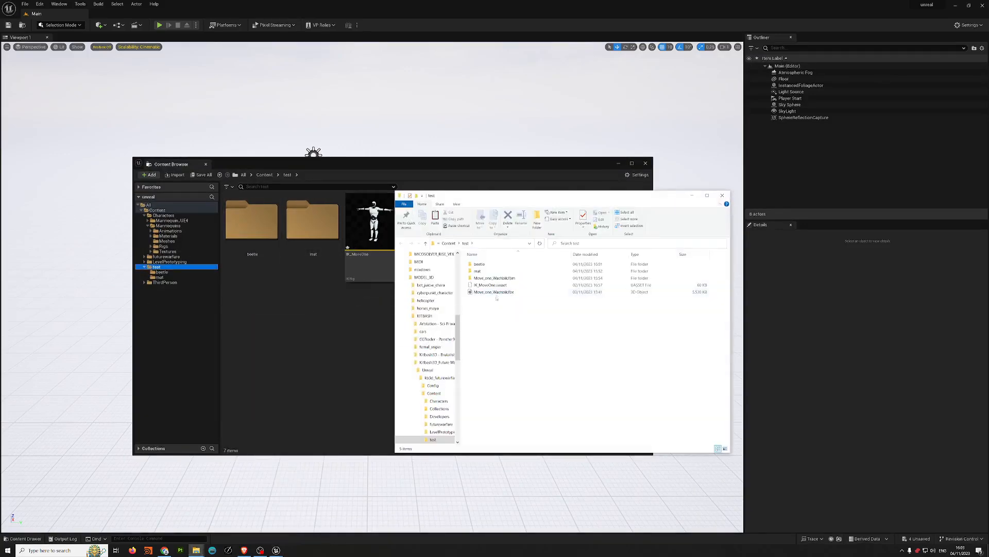
left_click(492, 286)
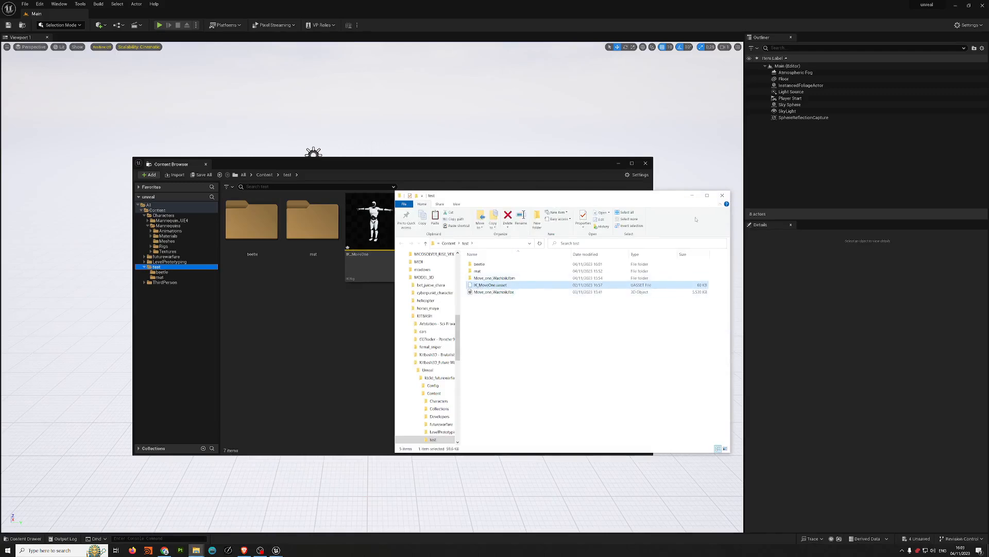
left_click(723, 197)
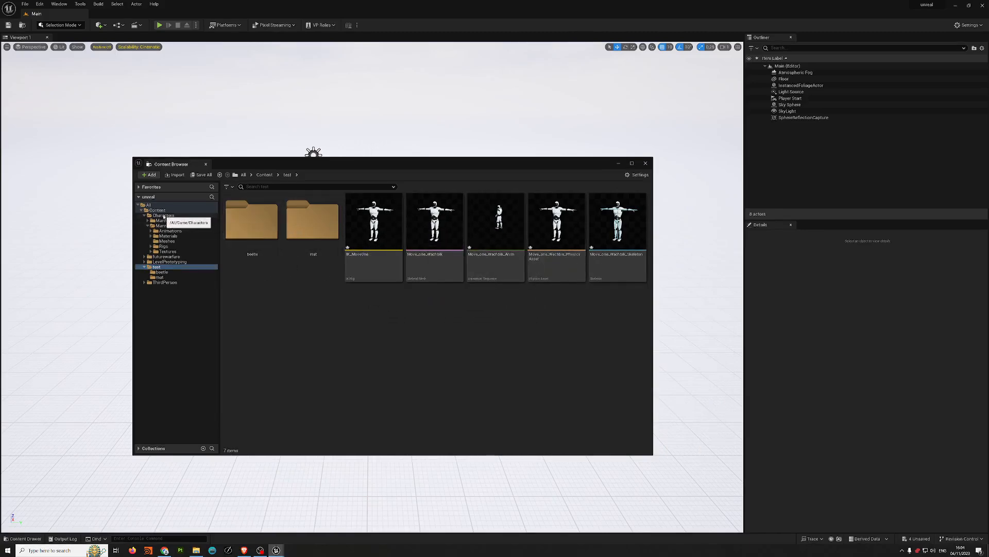
- Show the Characters folder and view the available feature and content packs without adding any
left_click(172, 221)
left_click(165, 216)
left_click(144, 215)
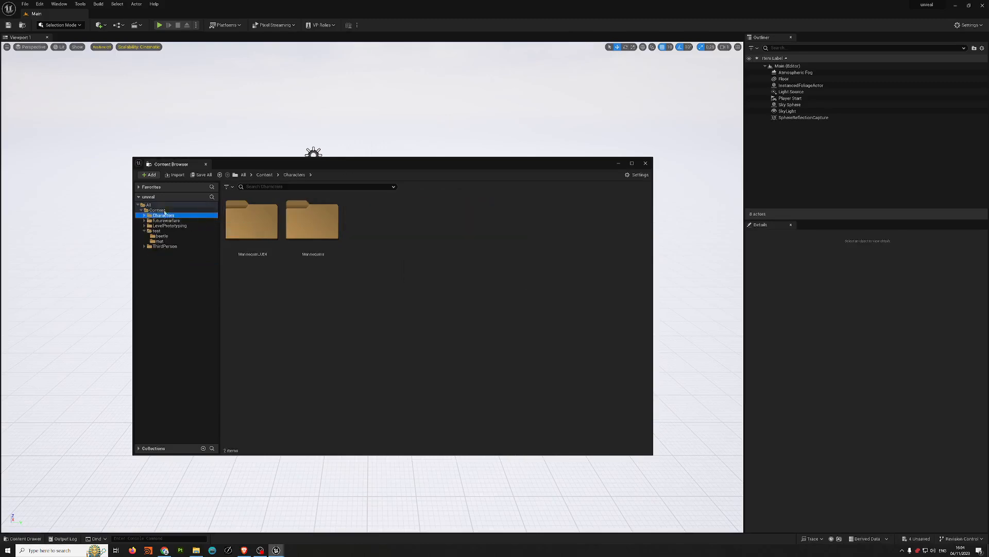
left_click(151, 176)
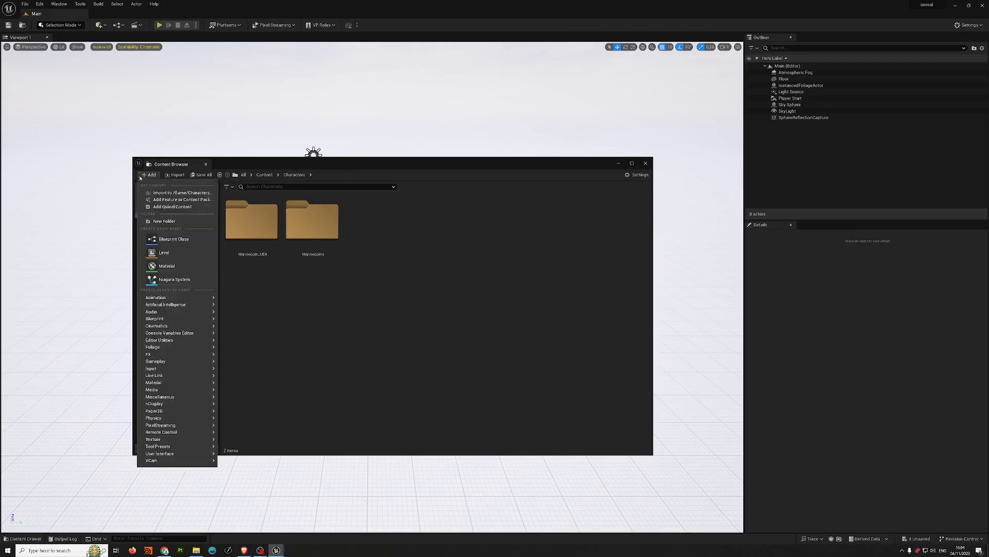
left_click(183, 199)
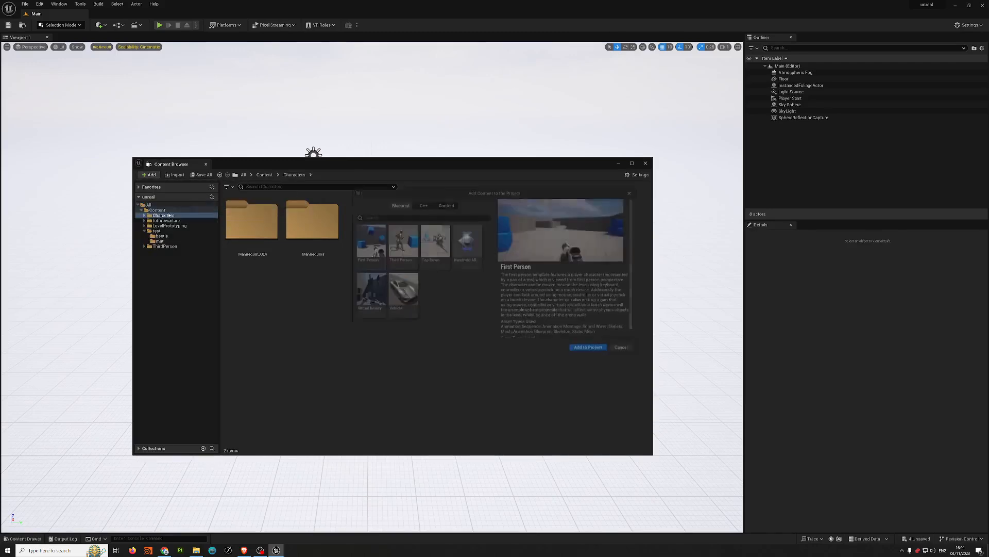
left_click(622, 349)
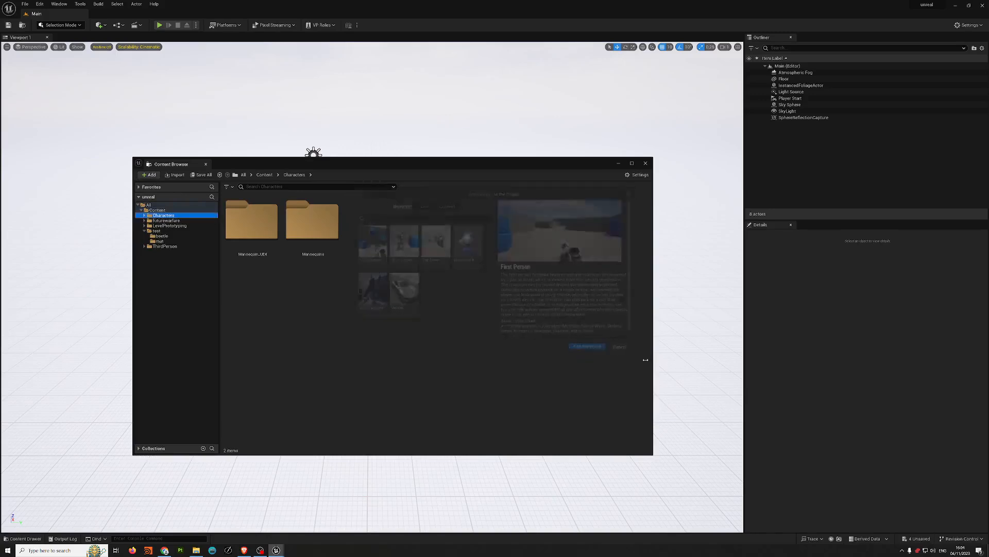
- Open the Rigs folder inside Characters > Mannequins
left_click(260, 254)
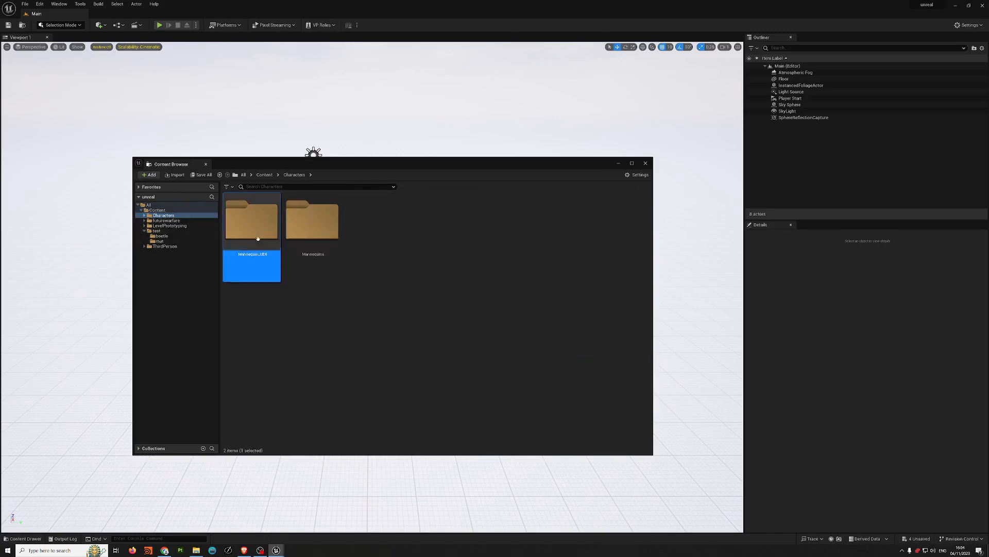
double_click(305, 222)
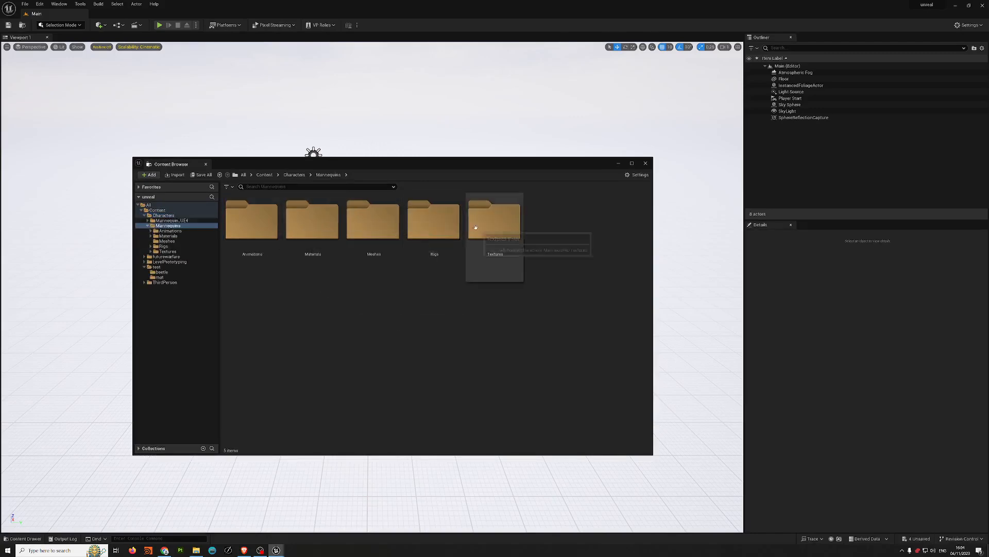
left_click(438, 222)
double_click(438, 222)
- Copy the IK_Mannequin rig and the RTG_Mannequin retargeter into the beetle folder under test
mouse_move(485, 265)
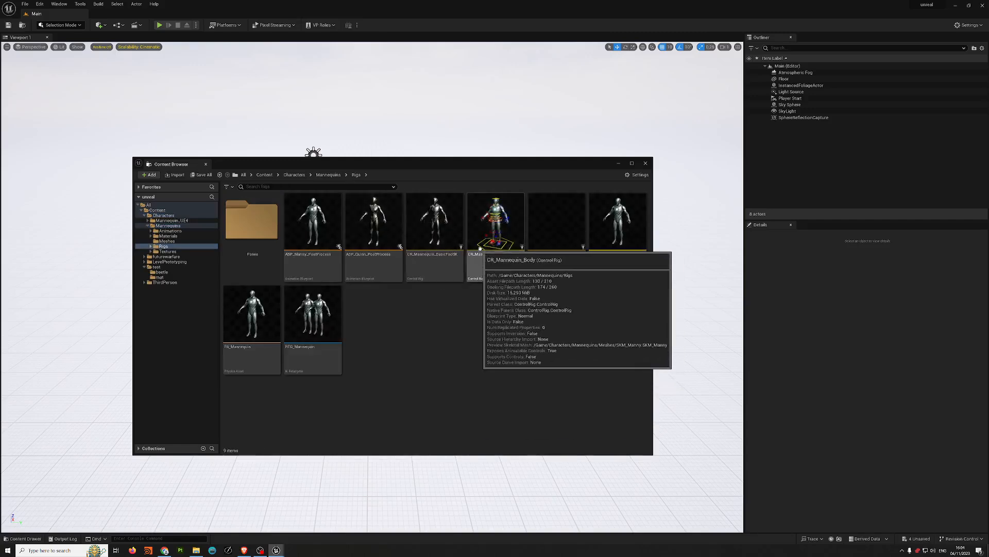
left_click(604, 269)
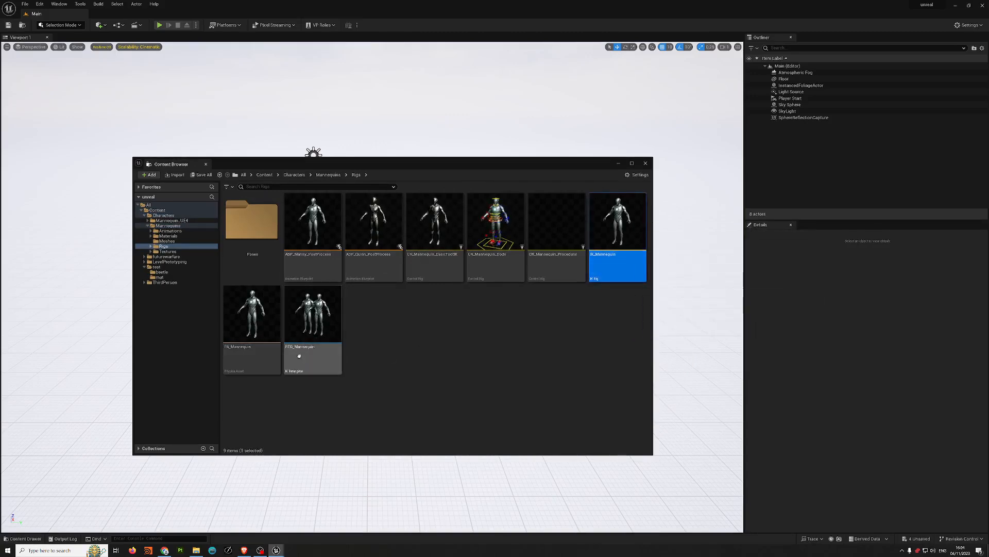
left_click(322, 322, "ctrl")
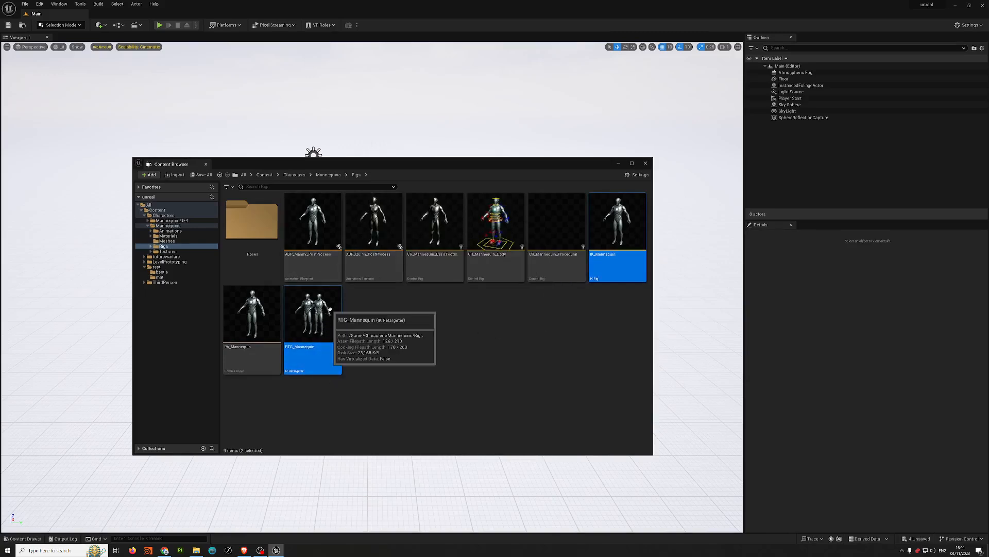
left_click_drag(330, 308, 166, 275)
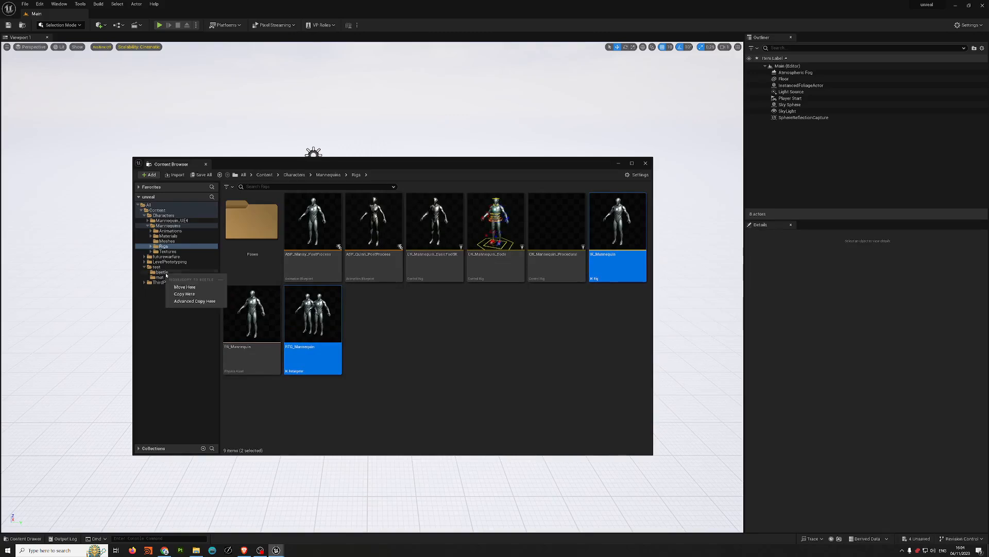
left_click(193, 296)
left_click(384, 307)
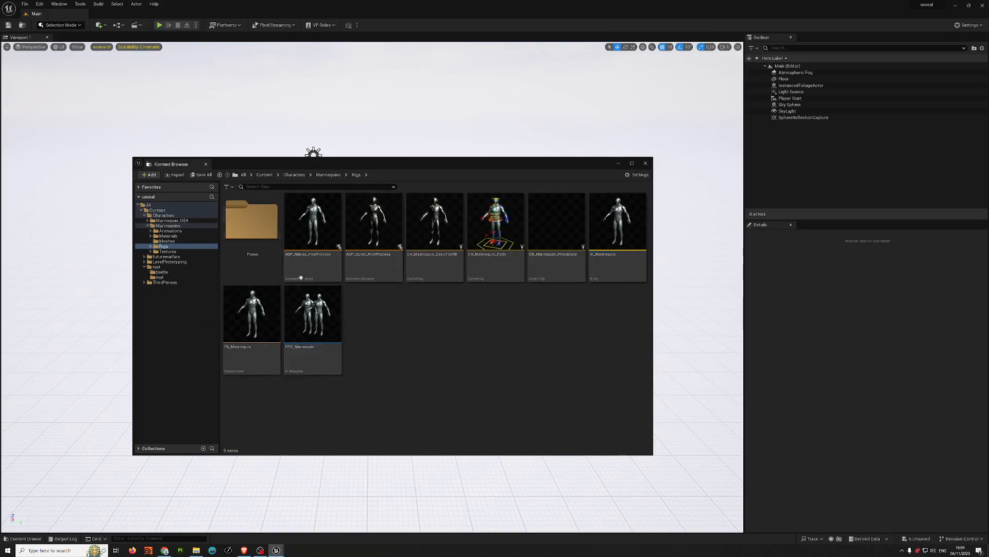
- Open the copied RTG_Mannequin retargeter from the beetle folder
left_click(158, 273)
left_click(549, 235)
left_click(370, 337)
left_click(488, 371)
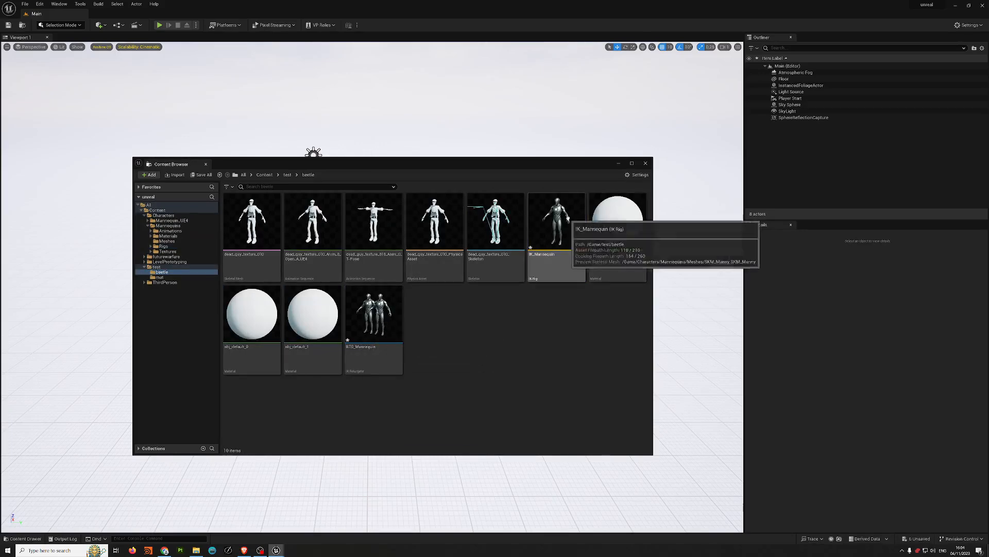
left_click(383, 313)
double_click(383, 313)
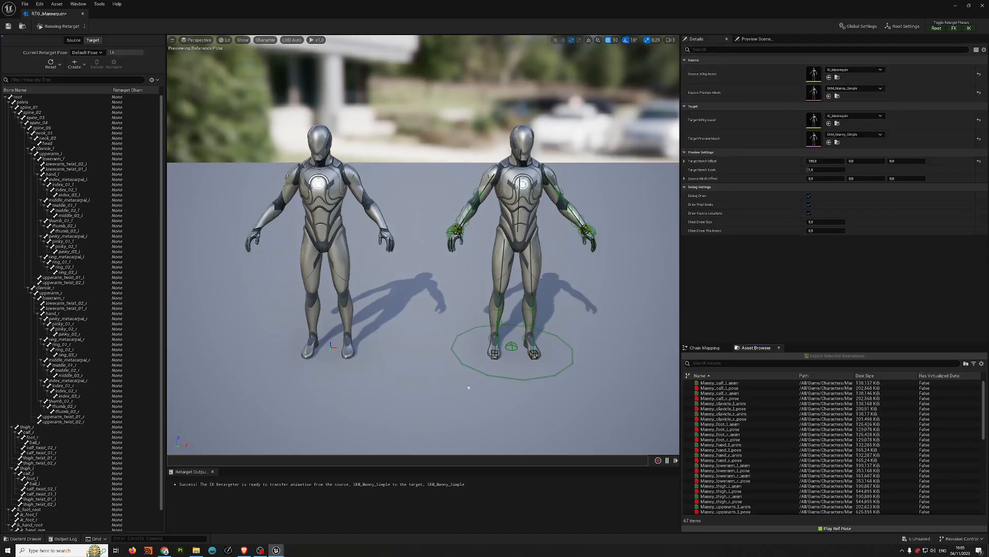
- Set the retargeter's source IK Rig asset to IK_MoveOne
left_click(850, 72)
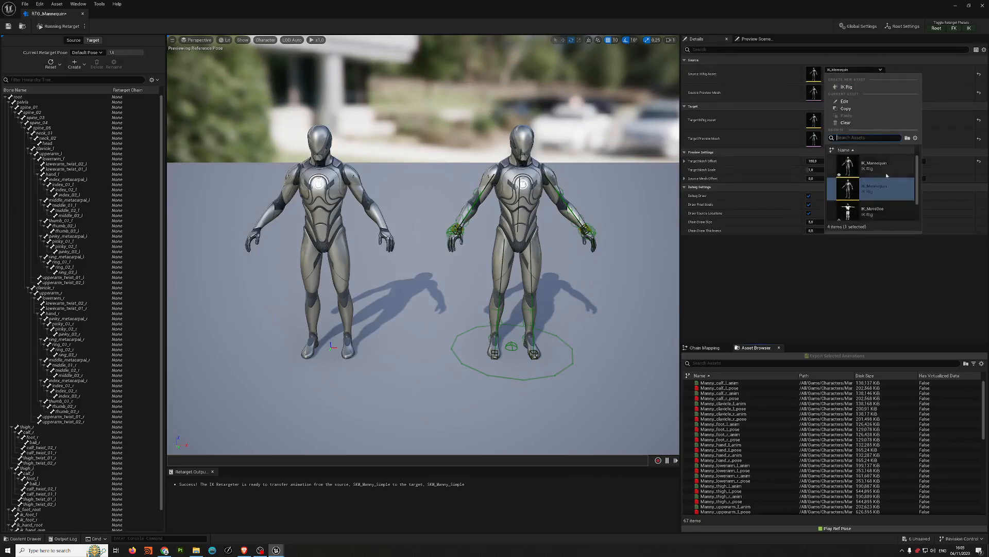
left_click(871, 215)
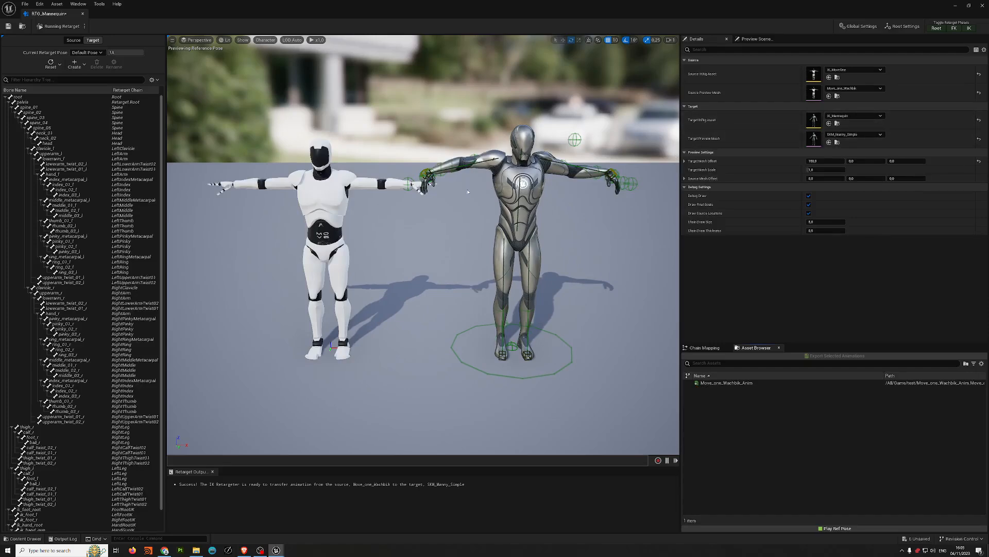
left_click_drag(469, 222, 455, 263)
mouse_move(469, 222)
middle_mouse_down()
mouse_move(468, 247)
mouse_move(469, 219)
mouse_move(470, 239)
middle_mouse_up()
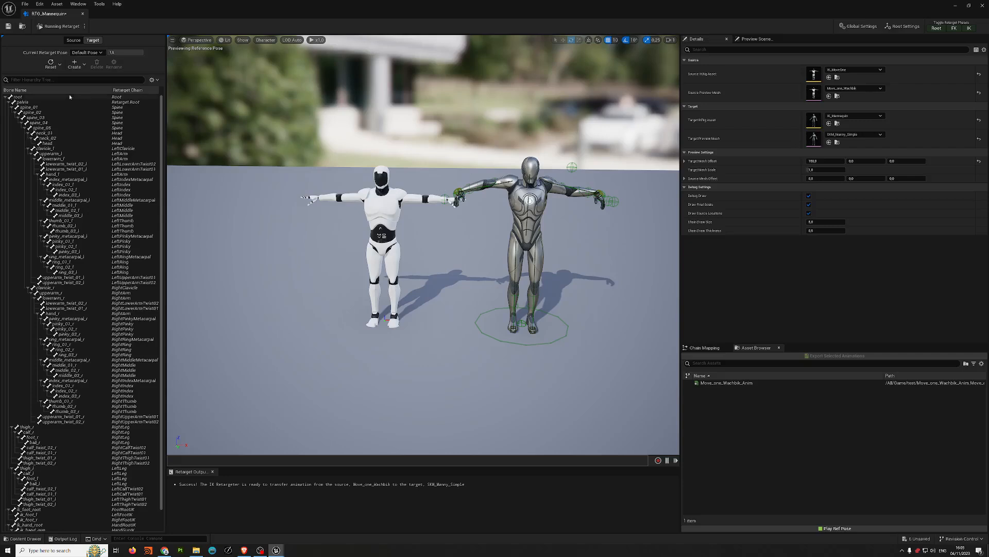
- Set the target's current retarget pose to T Pose and compare both characters' poses
left_click(100, 54)
left_click(86, 66)
middle_click_drag(493, 205, 533, 186)
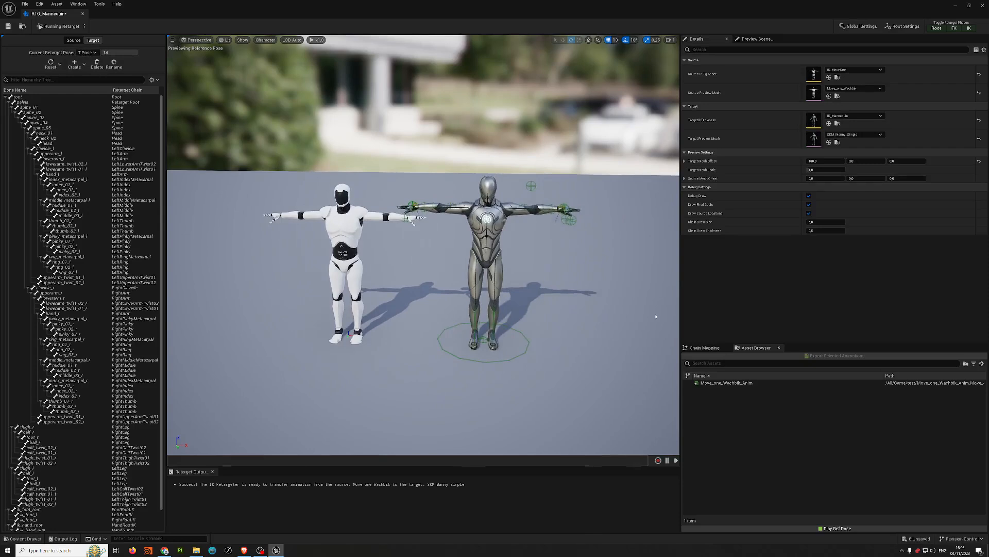
middle_click_drag(656, 316, 500, 260)
scroll(500, 261, "down", 2)
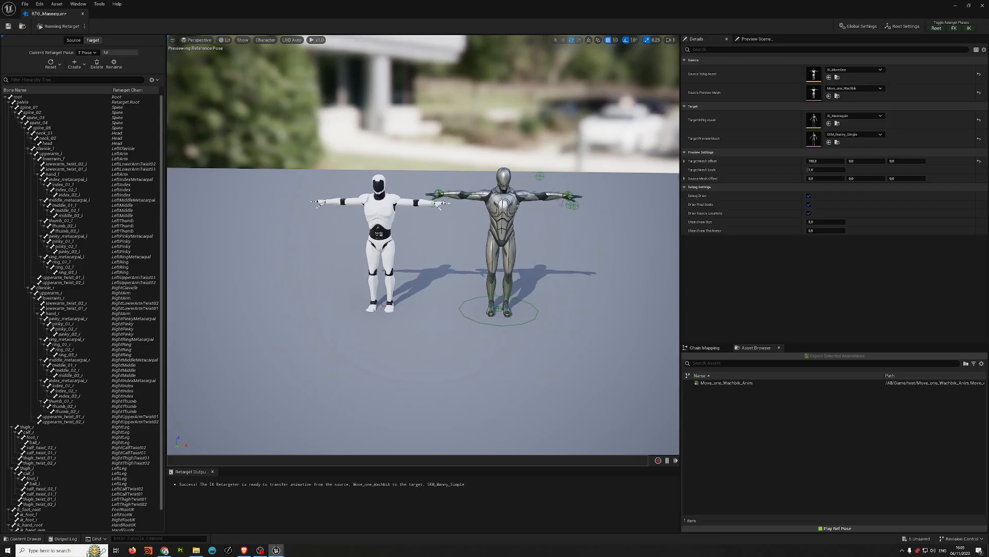
middle_click_drag(447, 264, 472, 277)
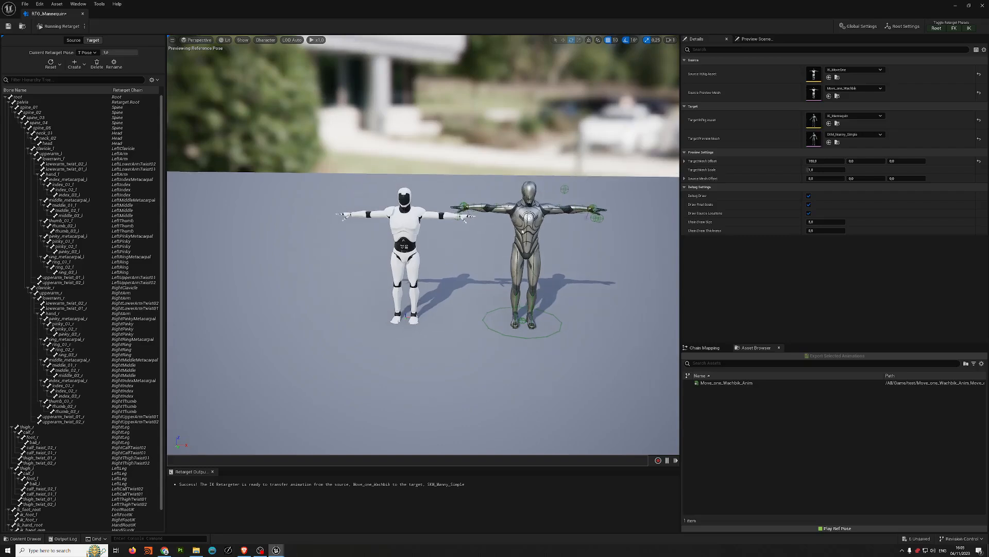
- Examine the chain mapping, checking the source chains assigned to LeftLowerArmTwist02 and LeftIndexMetacarpal
left_click(702, 349)
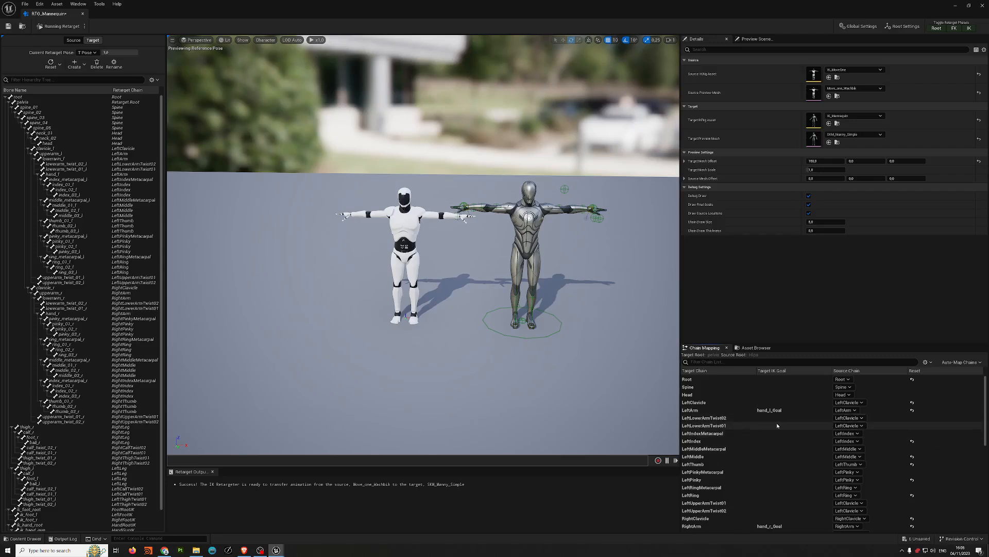
left_click(859, 419)
left_click(841, 434)
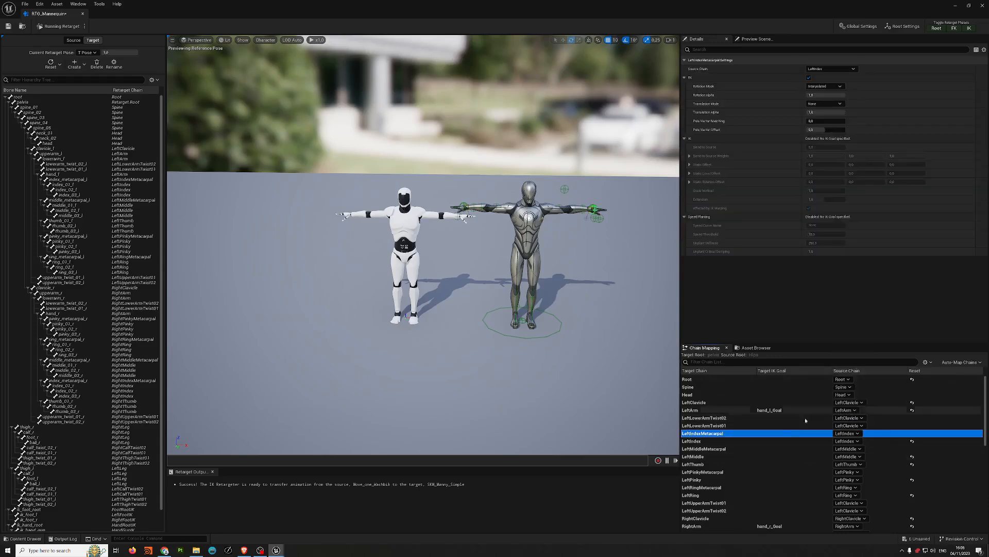
- Preview Move_one_Wachbik_Anim on both characters and scrub through the animation to check the retarget
left_click(756, 348)
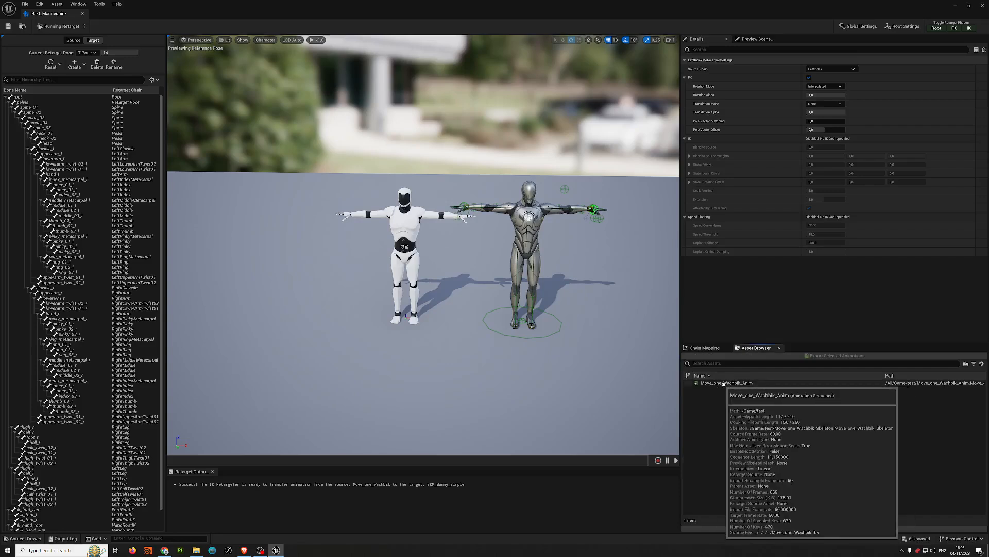
left_click(723, 382)
mouse_move(576, 278)
right_mouse_down()
mouse_move(483, 279)
mouse_move(572, 280)
right_mouse_up()
key("d")
key("w")
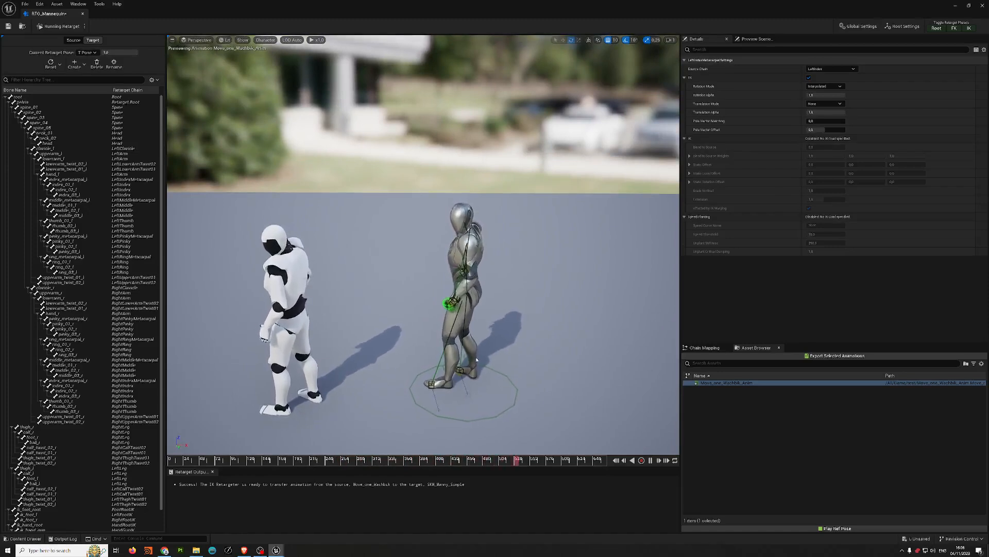
left_click_drag(359, 464, 291, 462)
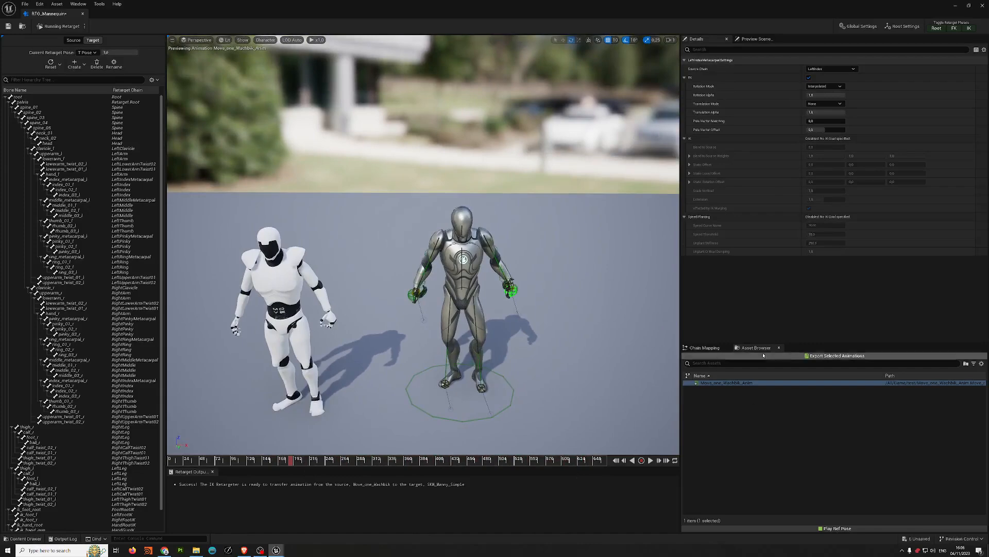
- Auto-map all retarget chains by exact name with Map All (Exact)
left_click(720, 350)
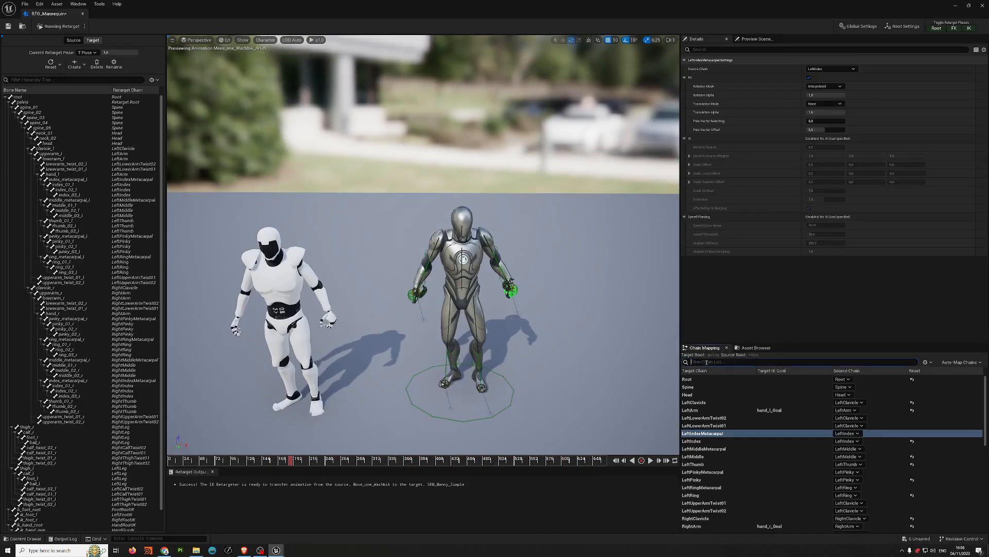
left_click_drag(452, 300, 447, 249)
middle_click_drag(452, 300, 425, 396)
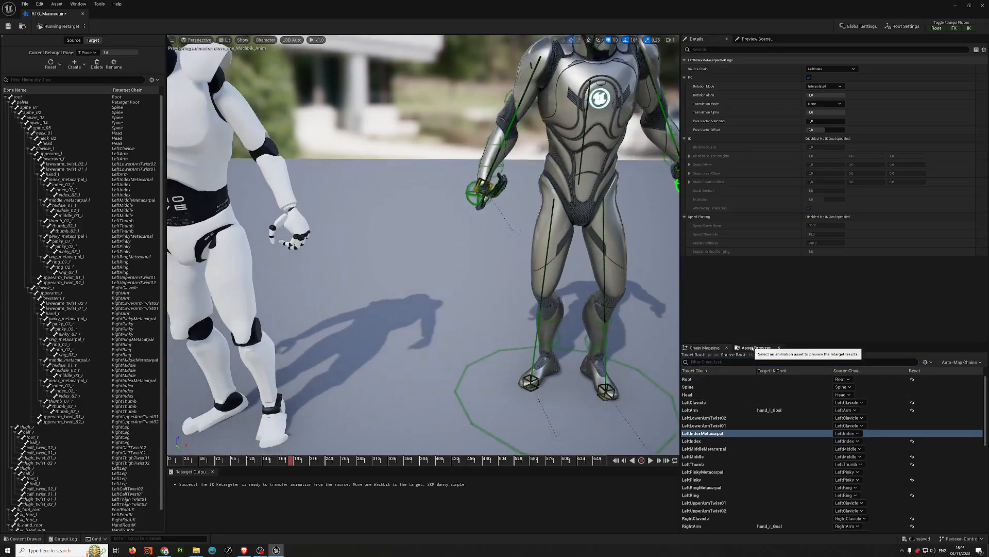
left_click(962, 362)
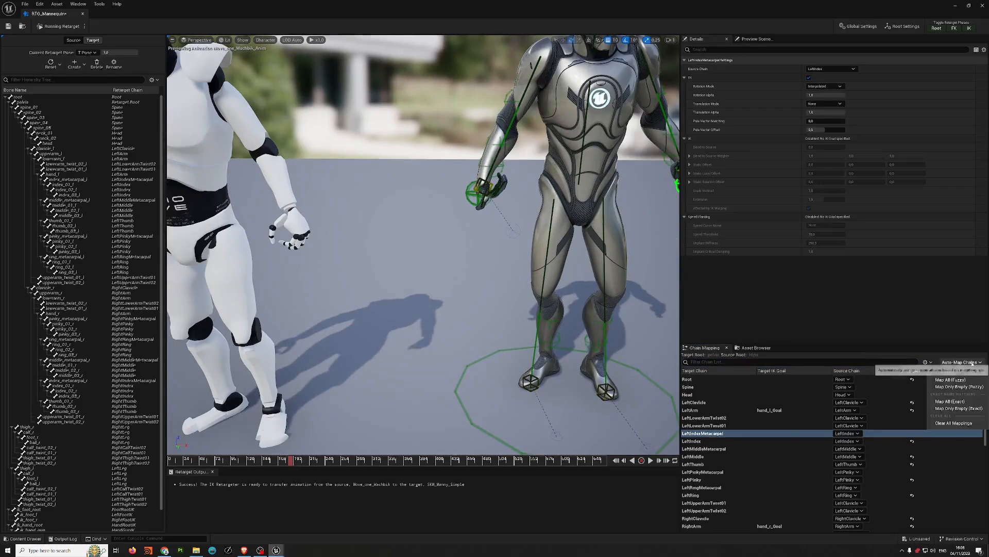
left_click(951, 401)
- Scrub the animation and examine the mannequin's hands and fingers up close against those of the source character
middle_click_drag(470, 403, 588, 346)
left_click_drag(292, 462, 507, 470)
right_click_drag(490, 320, 554, 309)
middle_click_drag(554, 310, 607, 248)
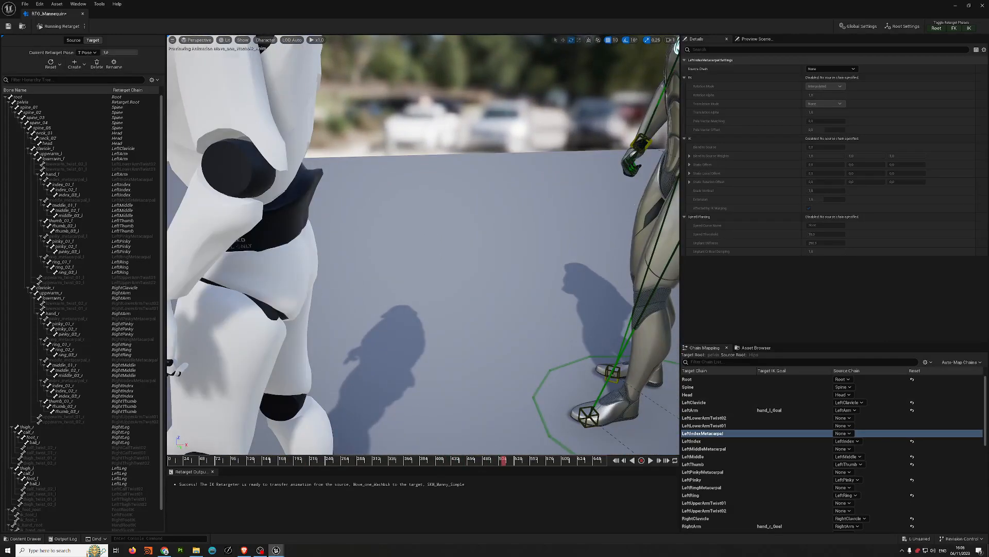
left_click_drag(515, 310, 520, 278)
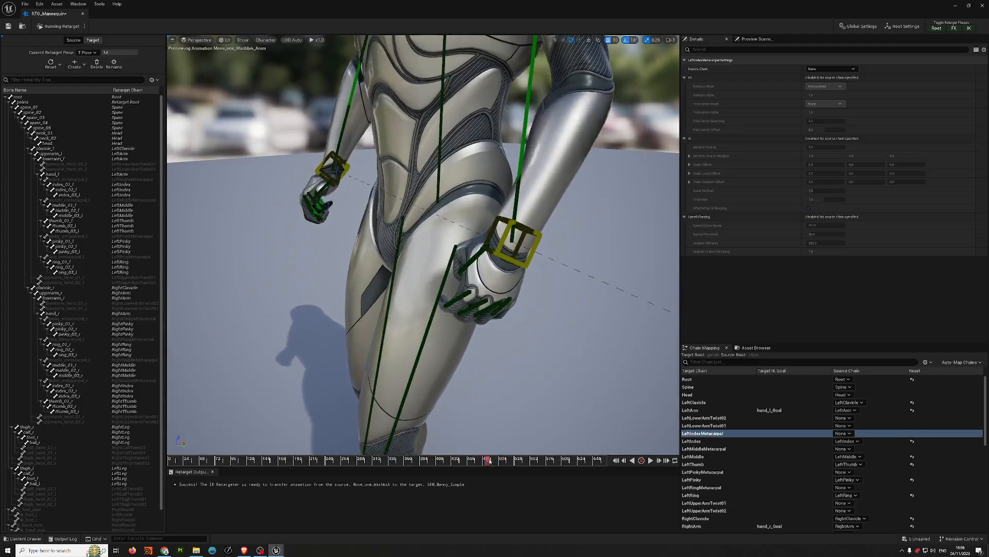
left_click_drag(433, 368, 402, 413)
middle_click_drag(351, 330, 381, 296)
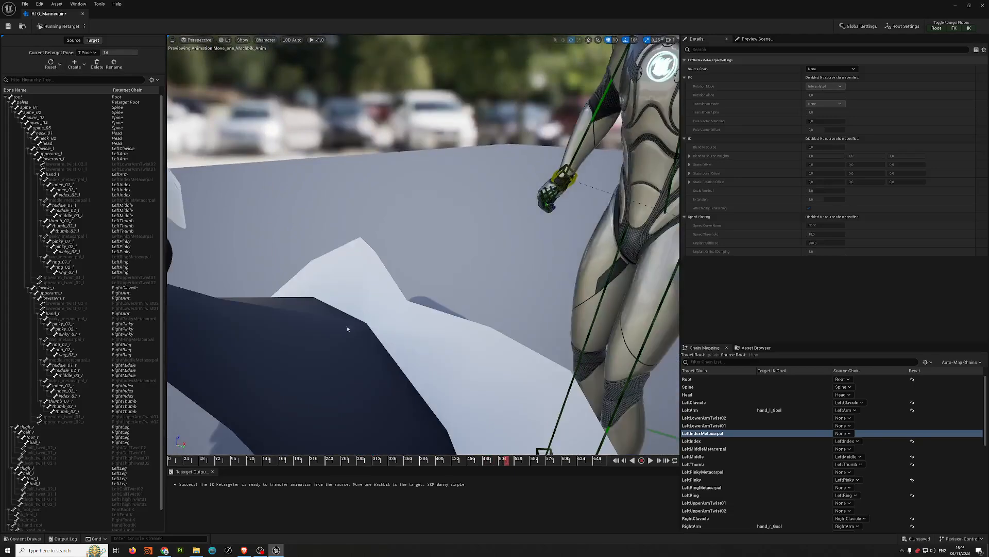
scroll(347, 337, "down", 6)
middle_click_drag(376, 372, 435, 241)
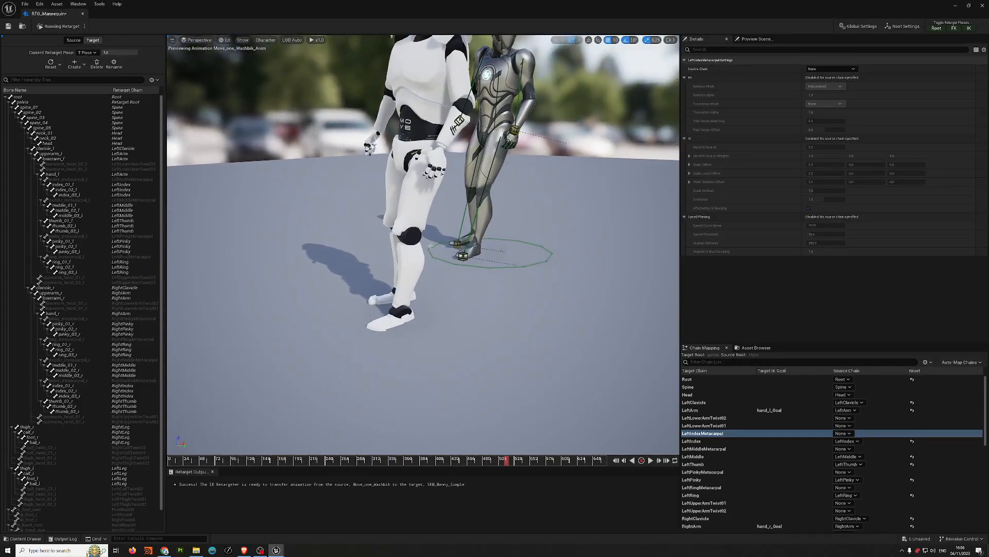
left_click_drag(435, 186, 435, 139)
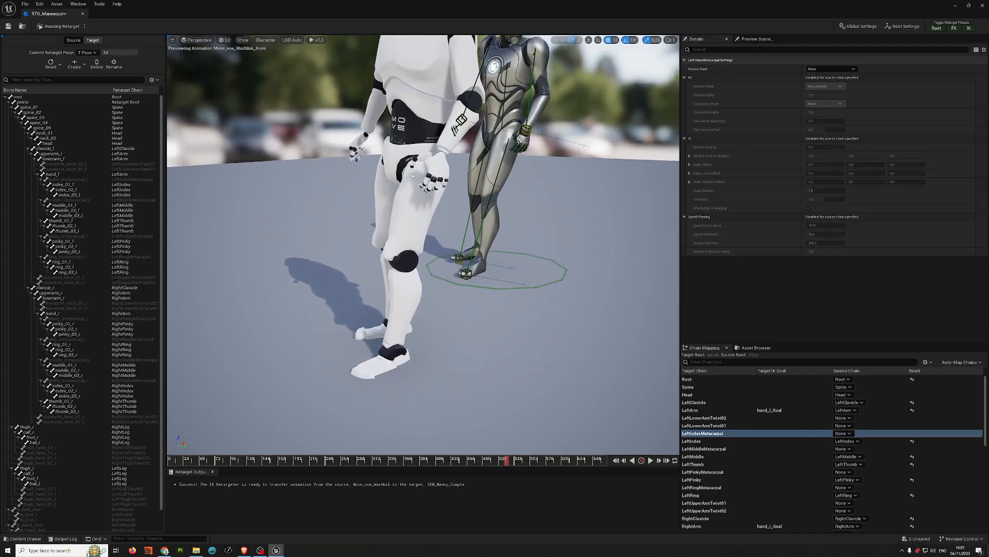
scroll(537, 131, "up", 4)
middle_click_drag(536, 131, 587, 120)
scroll(537, 131, "up", 2)
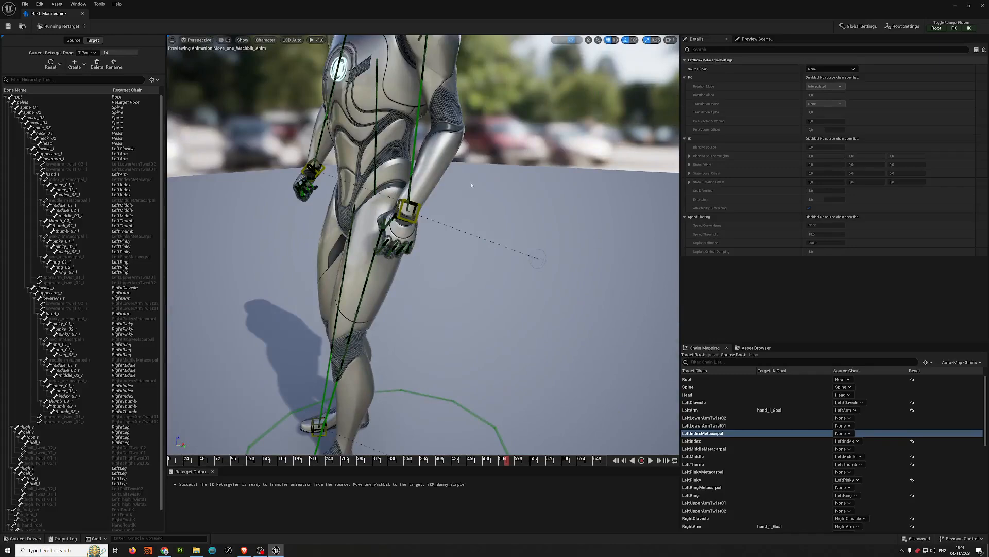
scroll(472, 185, "up", 4)
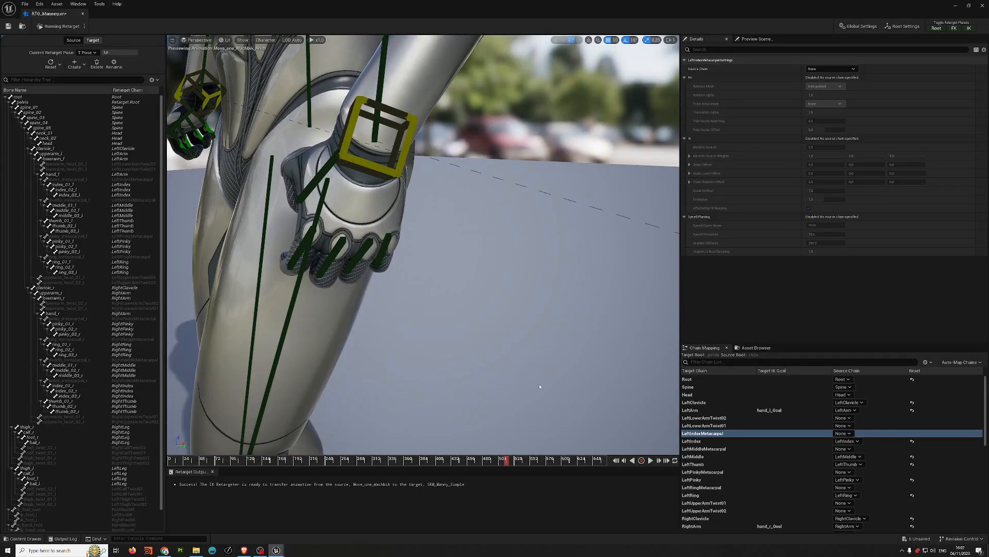
- Filter the chain list for "th" and set the LeftThumb chain's FK Rotation Alpha to 0
left_click(726, 363)
type("th")
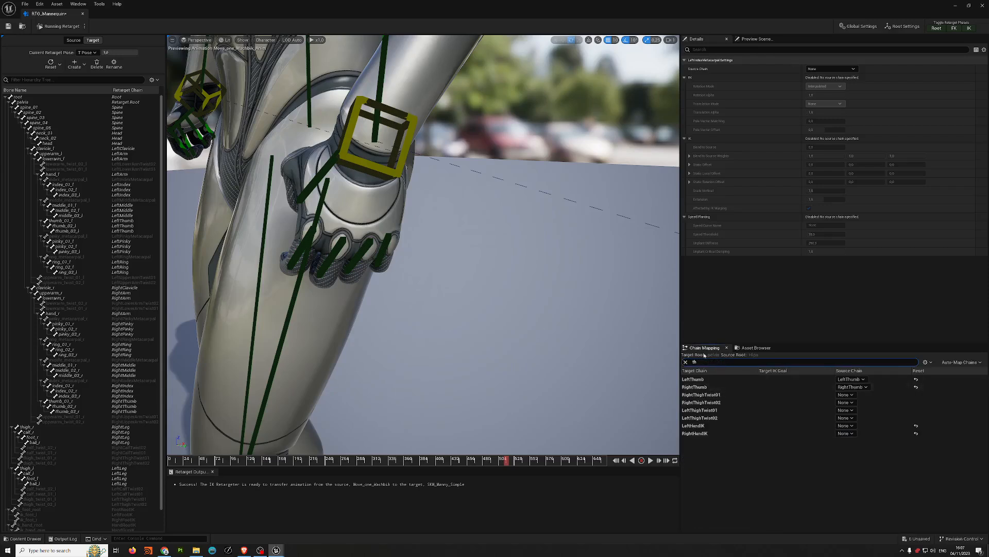
left_click(706, 379)
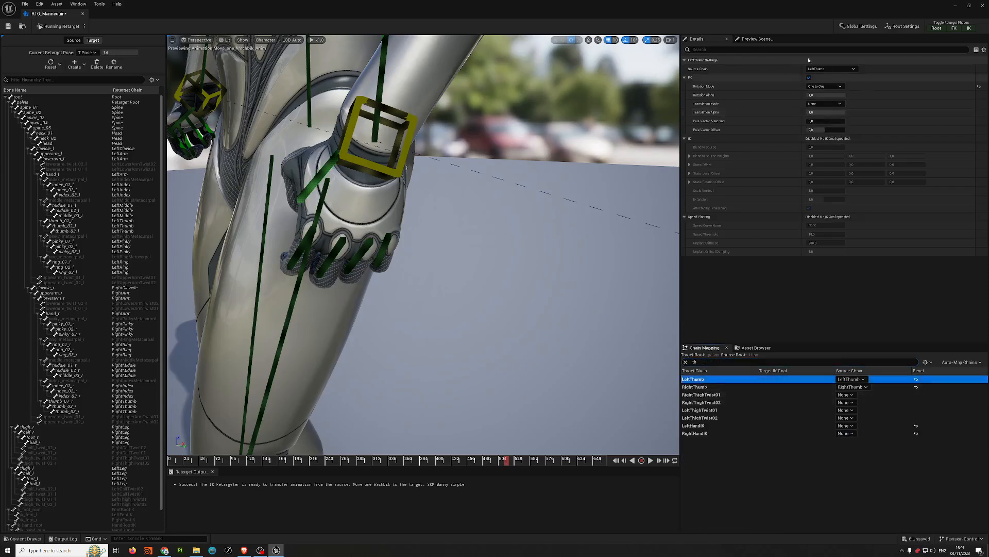
left_click_drag(825, 95, 796, 95)
middle_click_drag(414, 216, 317, 201)
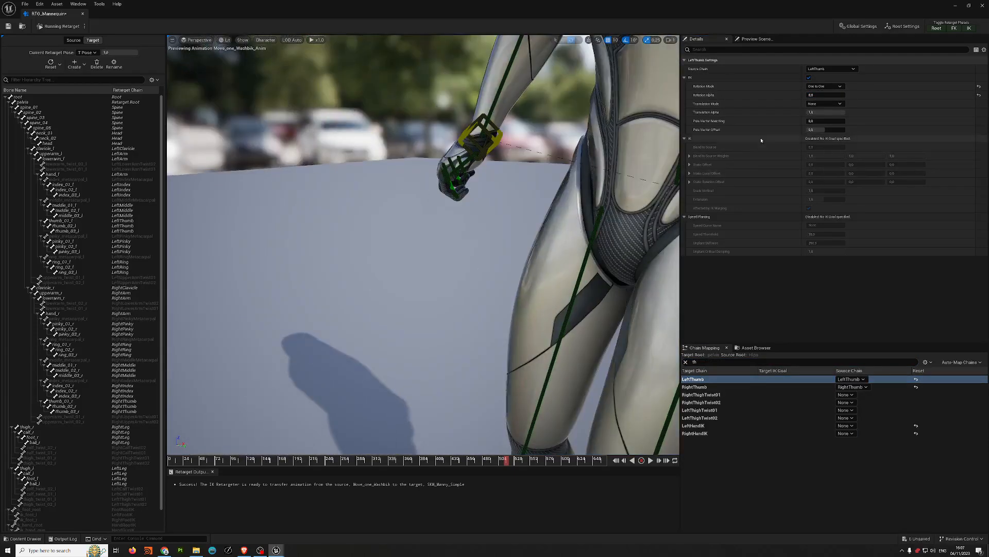
- Set the RightThumb chain's FK Rotation Alpha to 0 and inspect the hand
left_click(700, 387)
left_click_drag(812, 94, 815, 94)
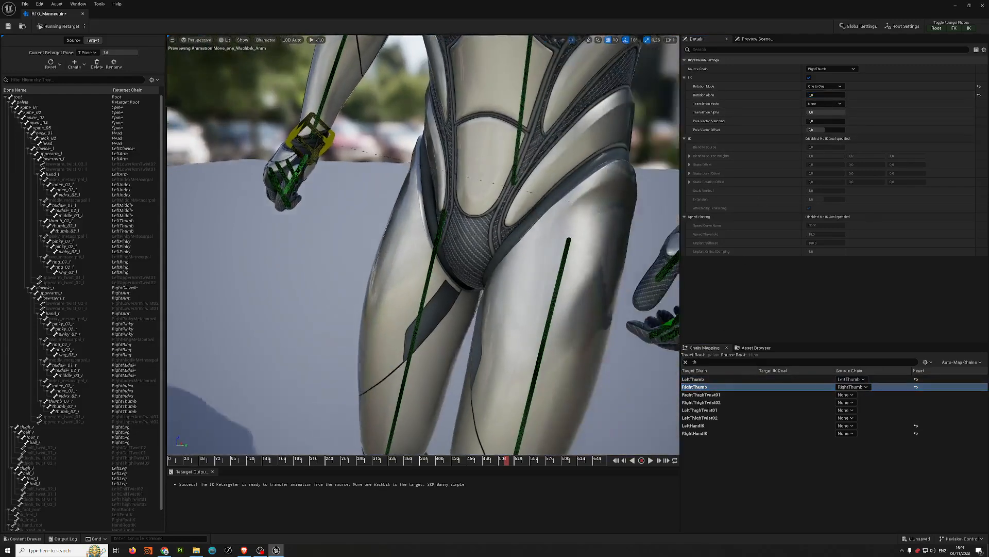
right_click_drag(423, 245, 567, 132)
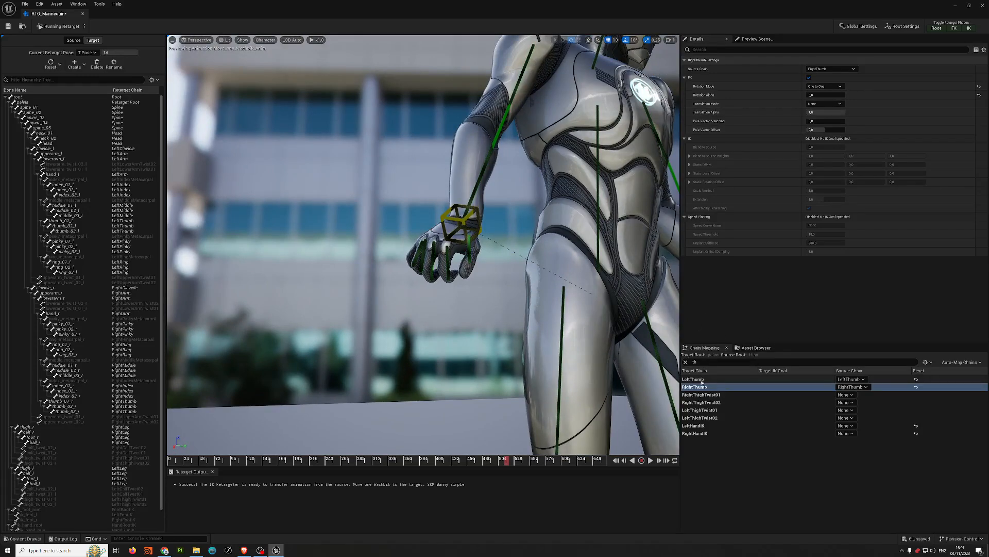
- Preview Move_one_Wachbik_Anim again and disable Debug Draw, Draw Final Goals and Draw Source Locations
left_click(757, 349)
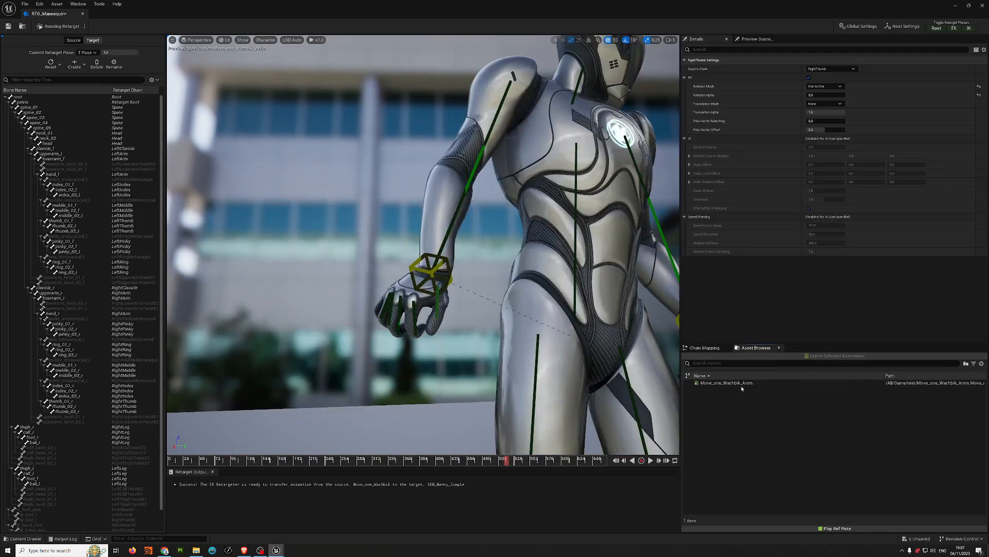
left_click(742, 384)
scroll(494, 448, "down", 10)
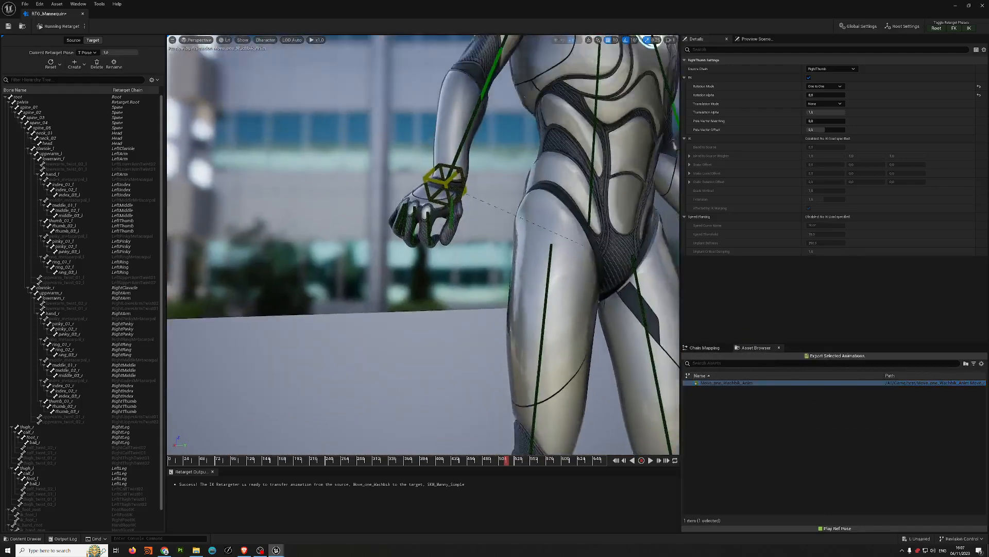
left_click(608, 251)
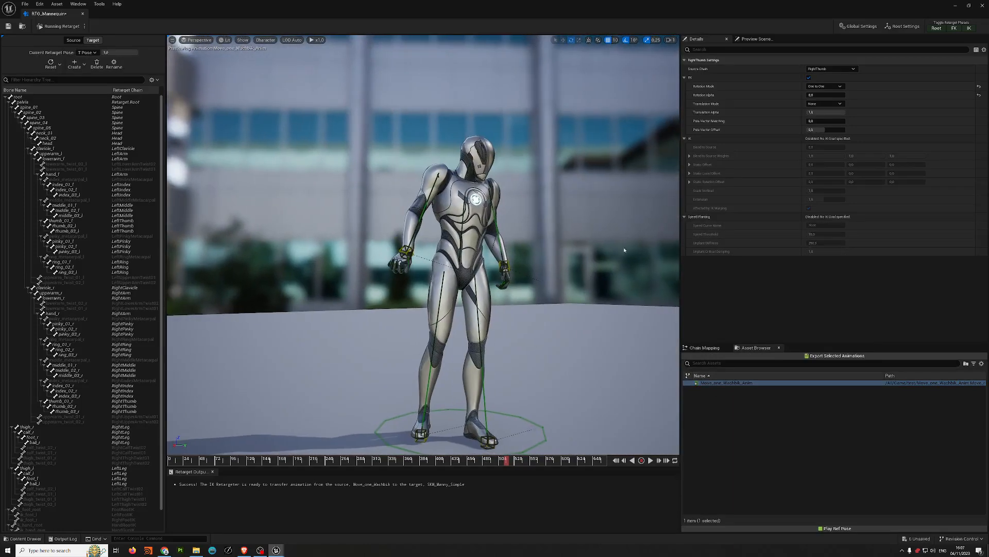
left_click(809, 195)
left_click(809, 204)
left_click(809, 212)
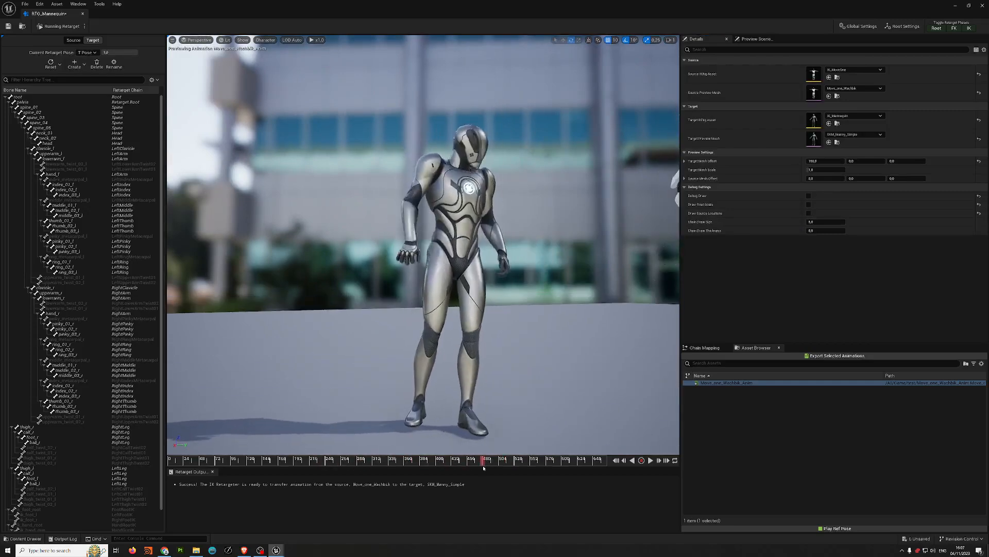
- Scrub the animation back and compare the mannequin's arm pose with the source character's hand on the hip
left_click_drag(536, 465, 474, 474)
right_click_drag(464, 371, 412, 364)
middle_click_drag(413, 363, 463, 330)
middle_click_drag(379, 249, 430, 304)
right_click_drag(379, 249, 400, 253)
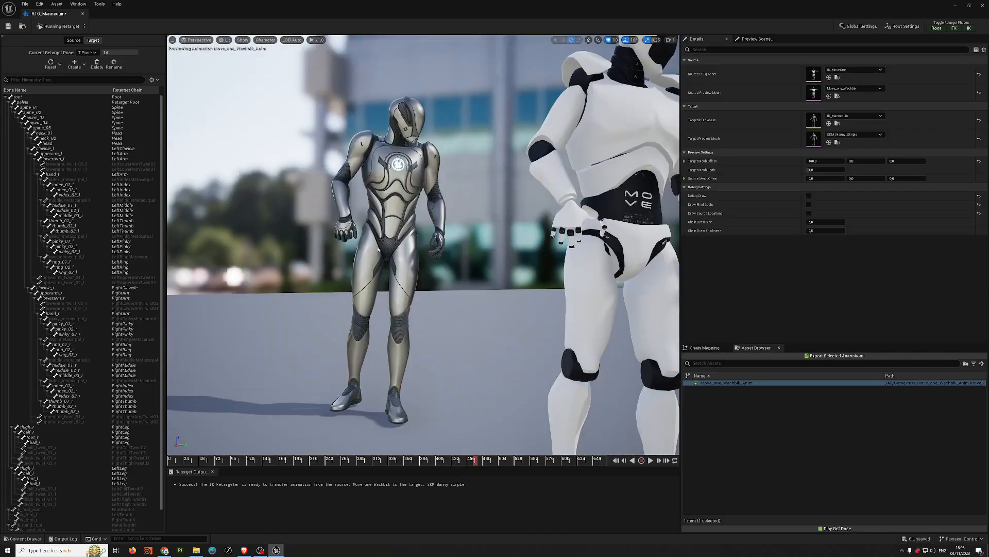
- Clear the chain filter and set the LeftArm chain's IK Blend To Source to about 0.15
left_click(707, 348)
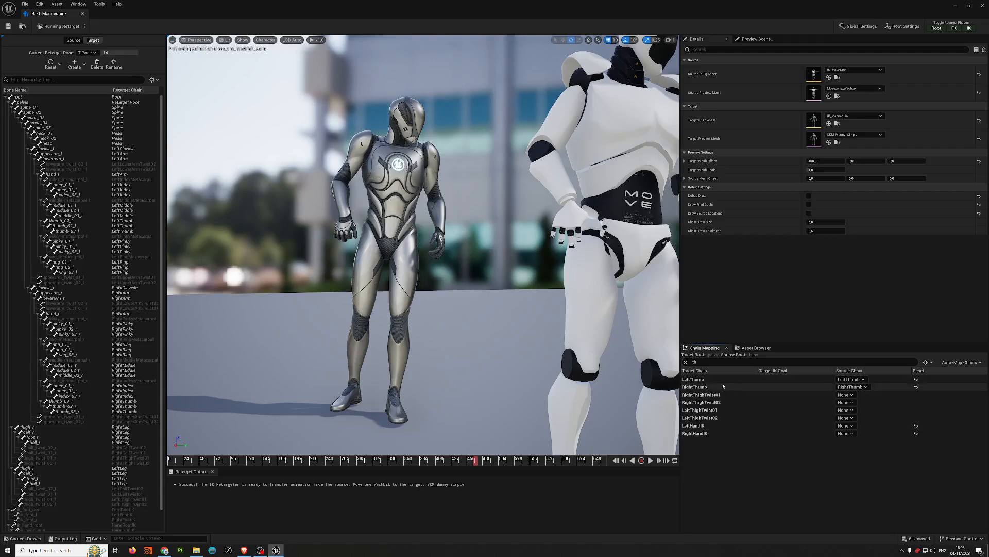
left_click(686, 362)
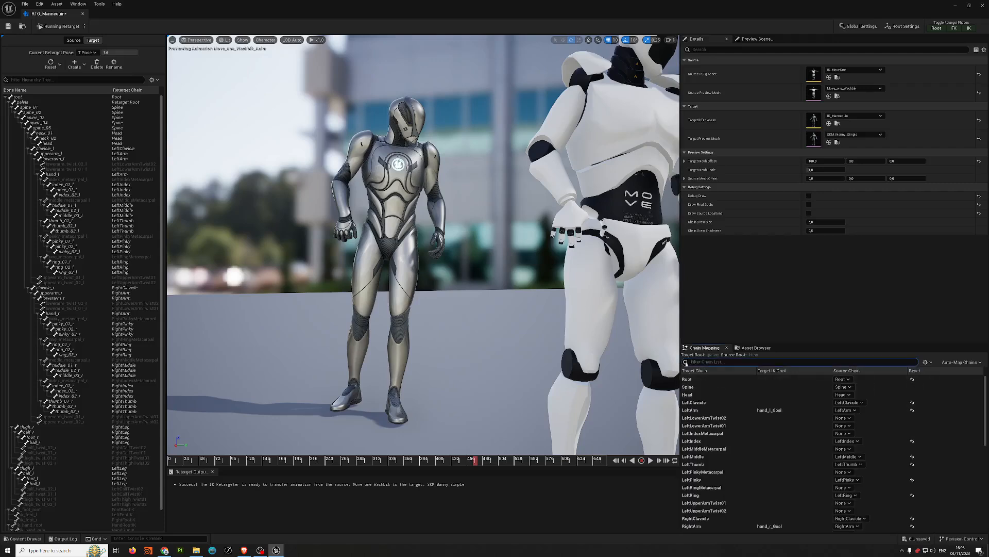
left_click(763, 410)
left_click_drag(823, 147, 828, 148)
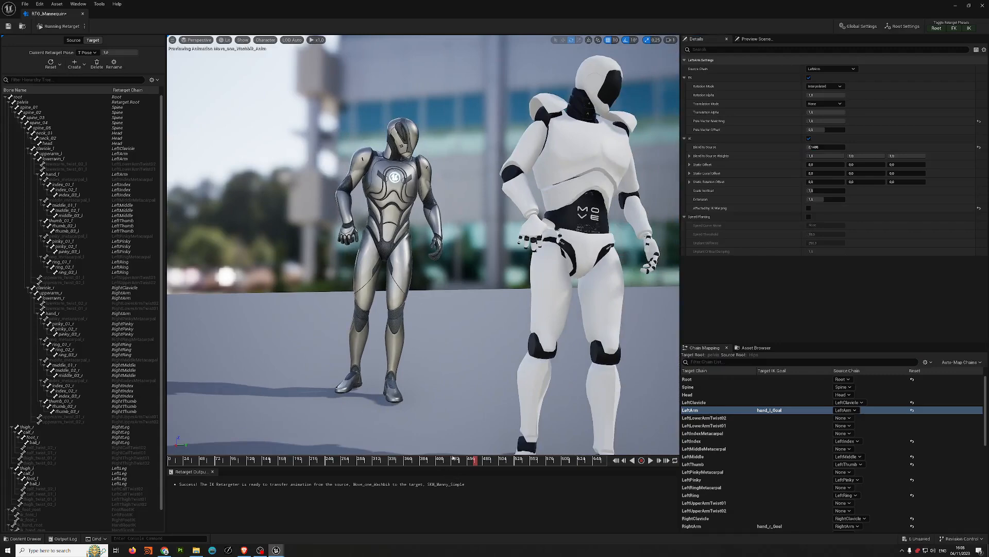
- Export the retargeted Move_one_Wachbik_Anim animation into the test folder with the prefix _00
left_click(753, 347)
left_click(720, 383)
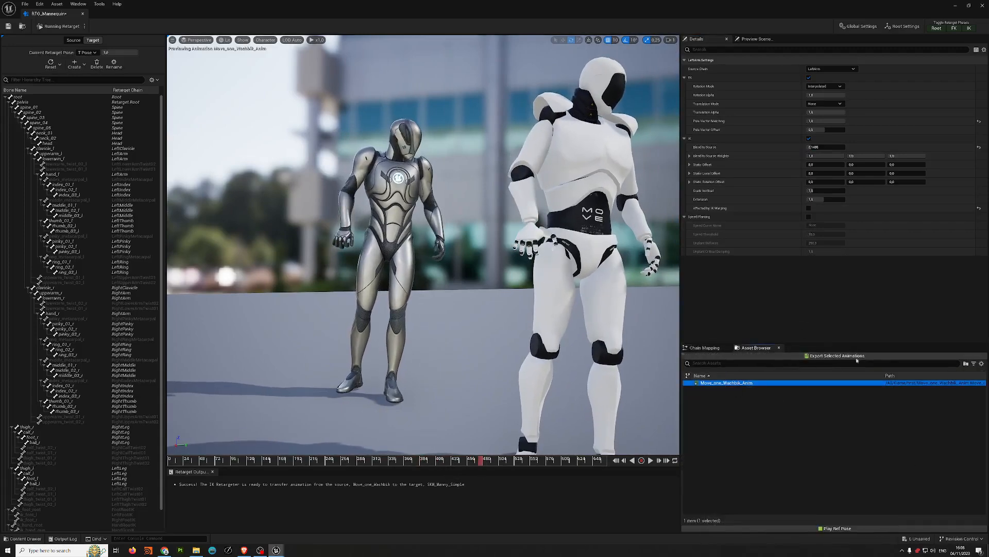
left_click(844, 356)
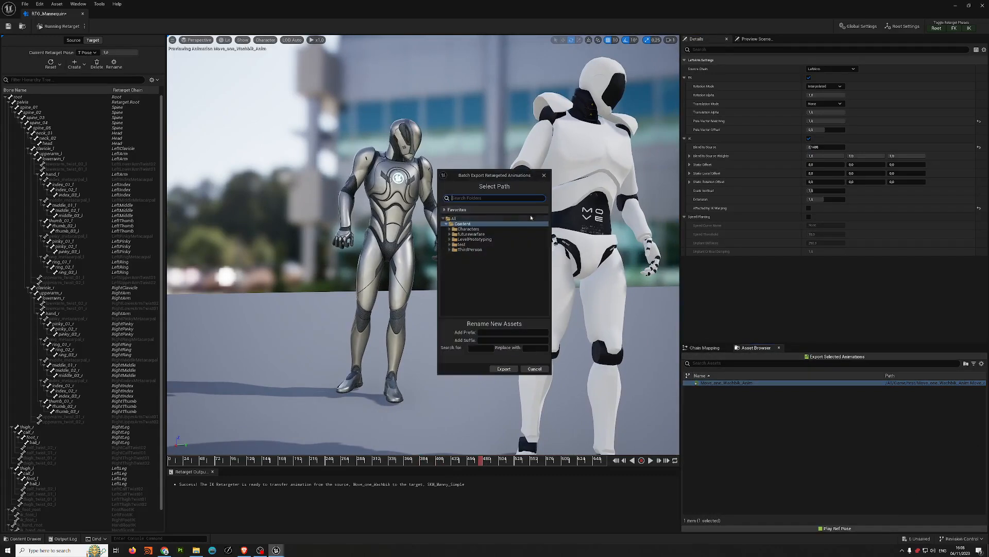
left_click(463, 244)
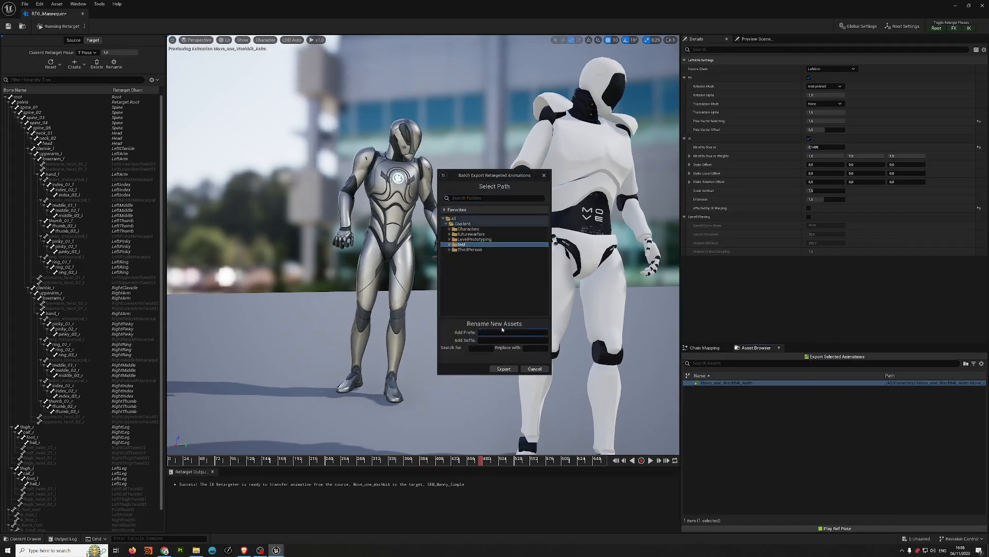
type("00")
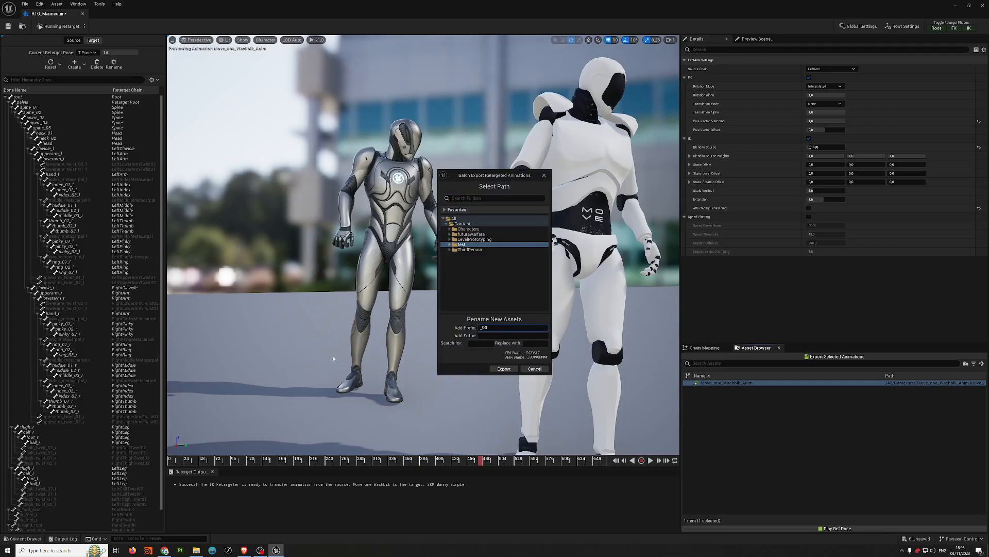
left_click(504, 369)
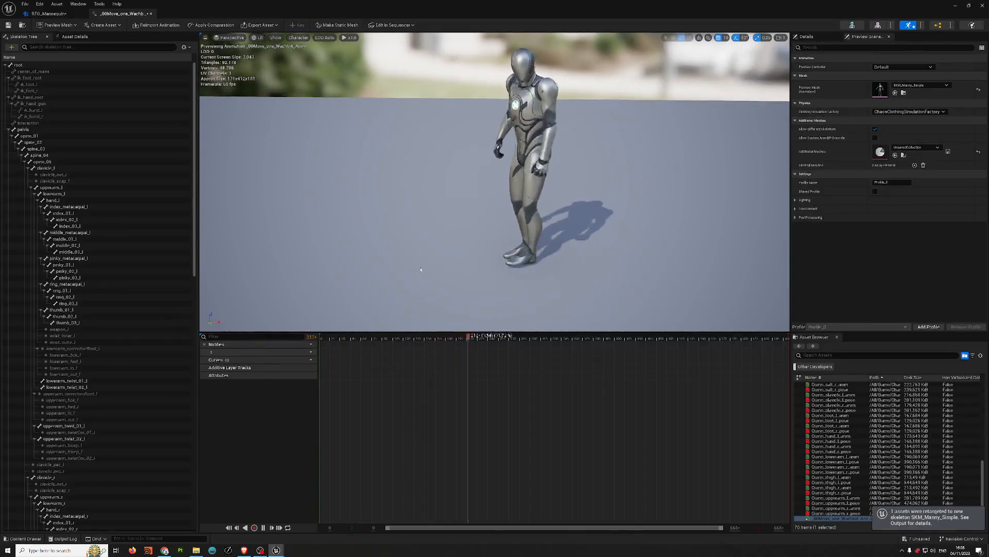
- Pause the exported animation, rotate the spine_01 bone slightly, key it as an additive layer track and scrub back to check it
key("space")
mouse_move(558, 138)
right_mouse_down()
mouse_move(560, 151)
mouse_move(563, 133)
right_mouse_up()
left_click(46, 136)
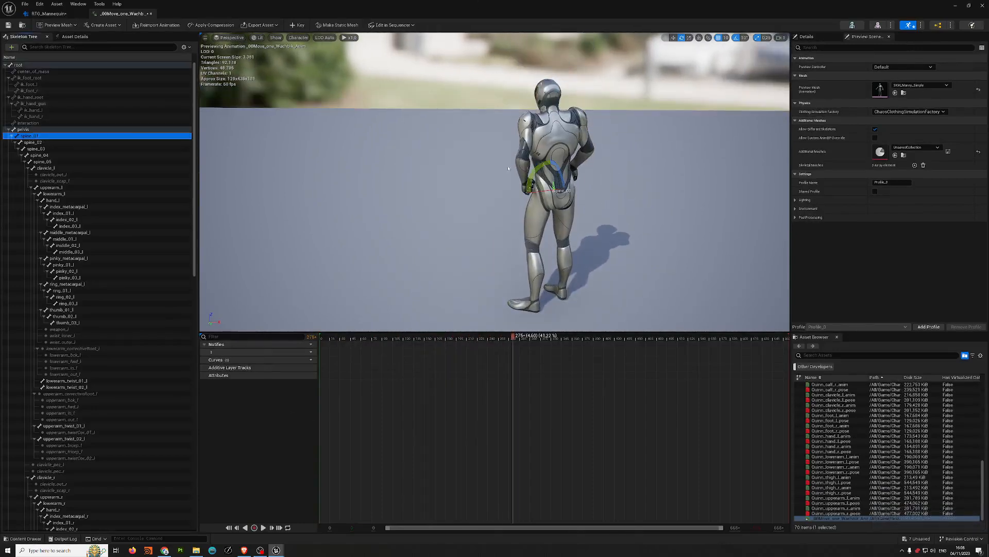
right_click_drag(529, 154, 615, 154)
key("a")
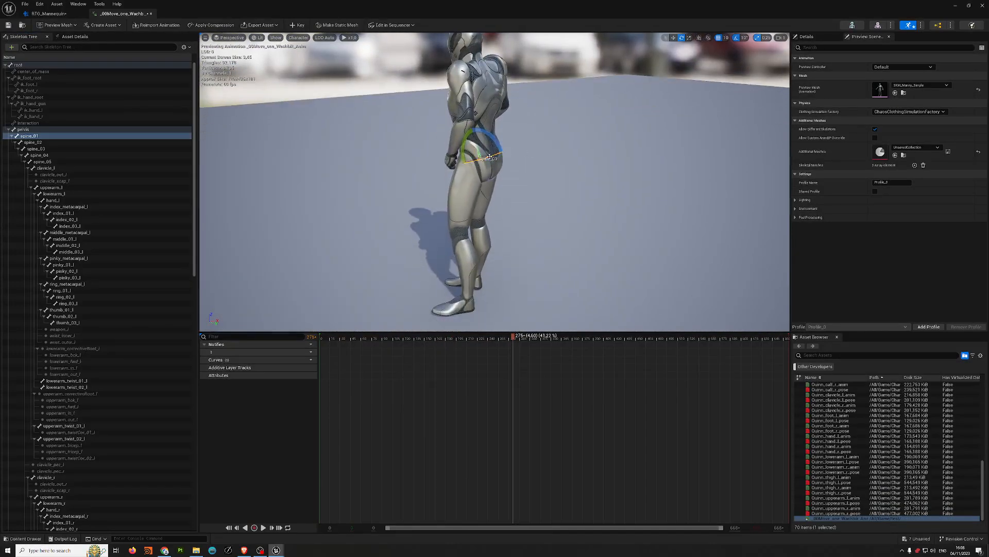
left_click_drag(473, 162, 485, 159)
left_click(297, 25)
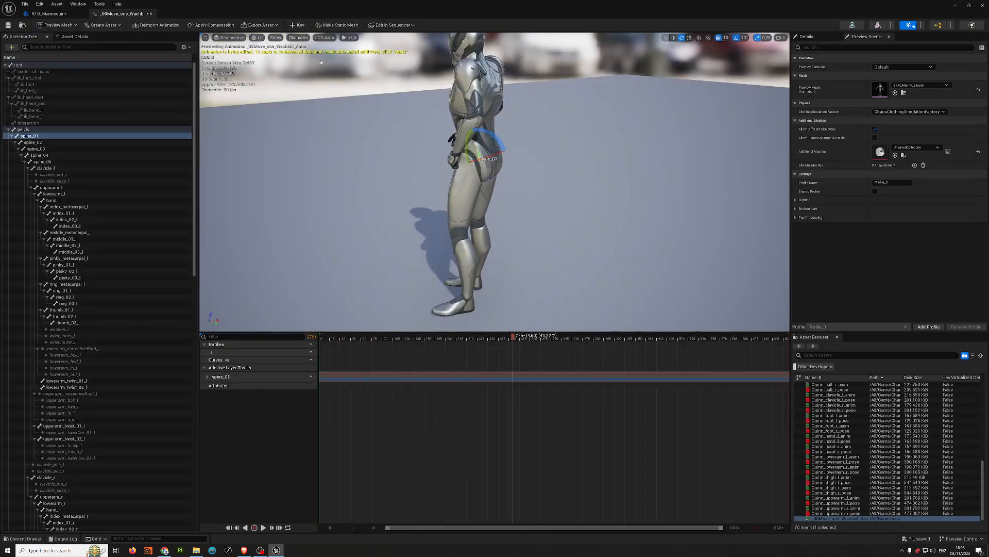
left_click_drag(513, 339, 477, 339)
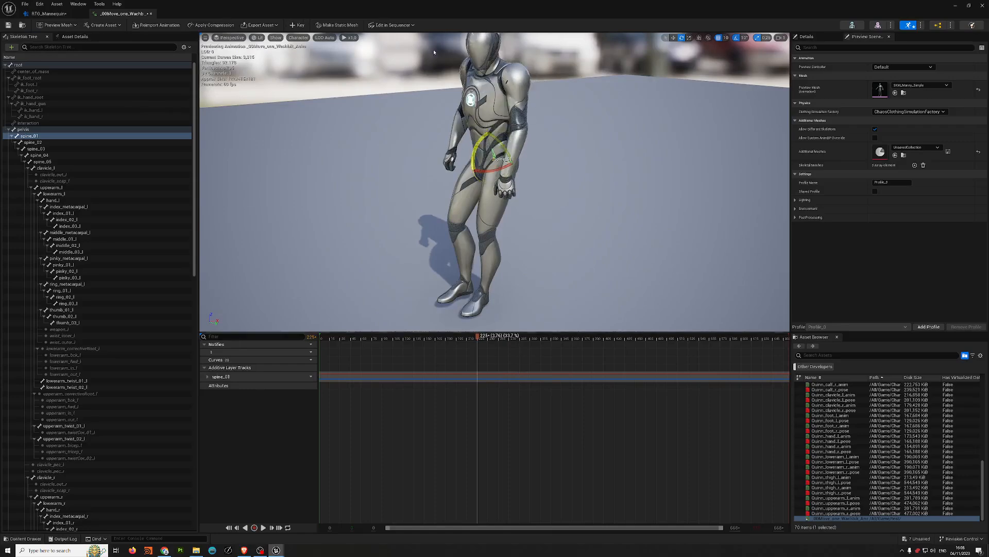
- Scrub forward to check the additive adjustment, undo the spine_01 bone rotation and close the animation editor window
left_click_drag(477, 336, 568, 338)
left_click(629, 36)
middle_click_drag(629, 36, 608, 33)
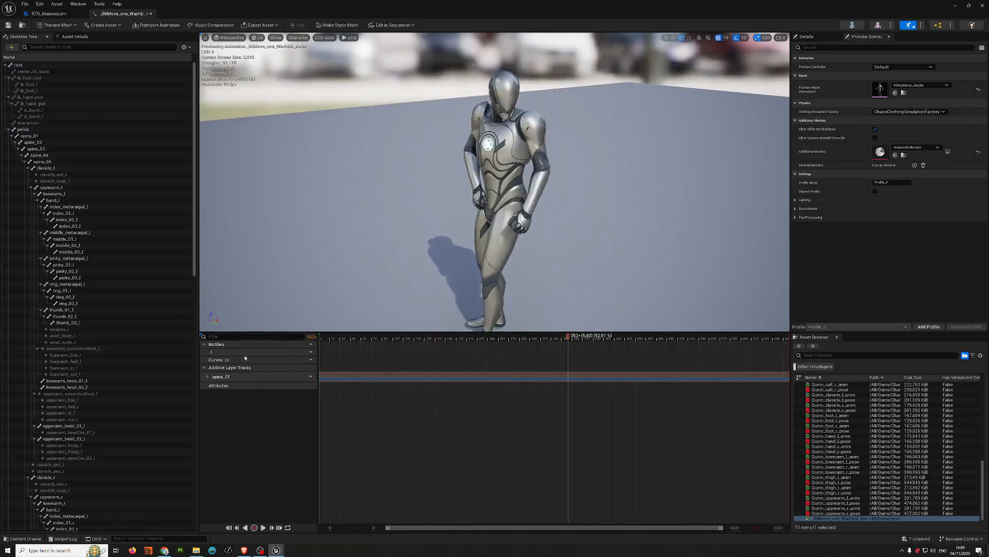
key("ctrl+z")
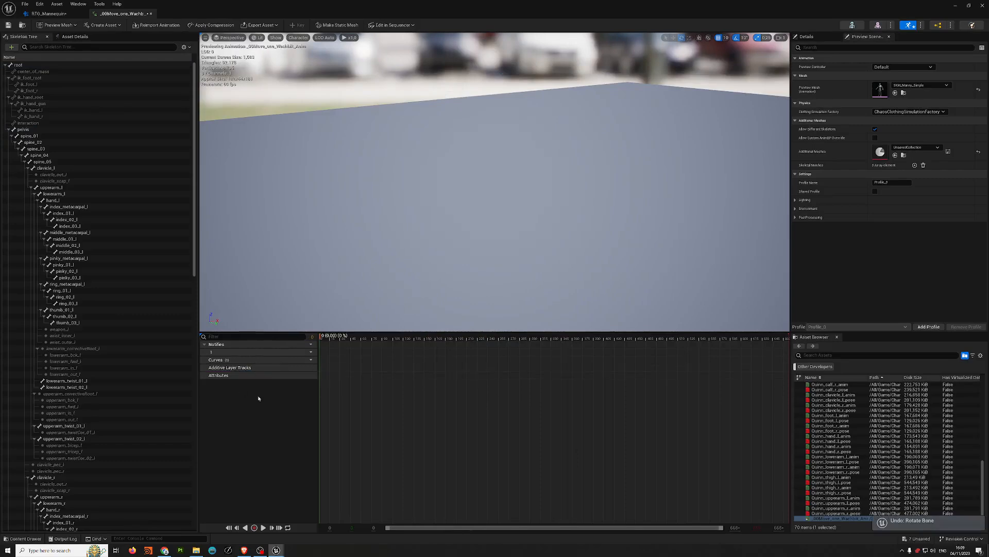
left_click(982, 6)
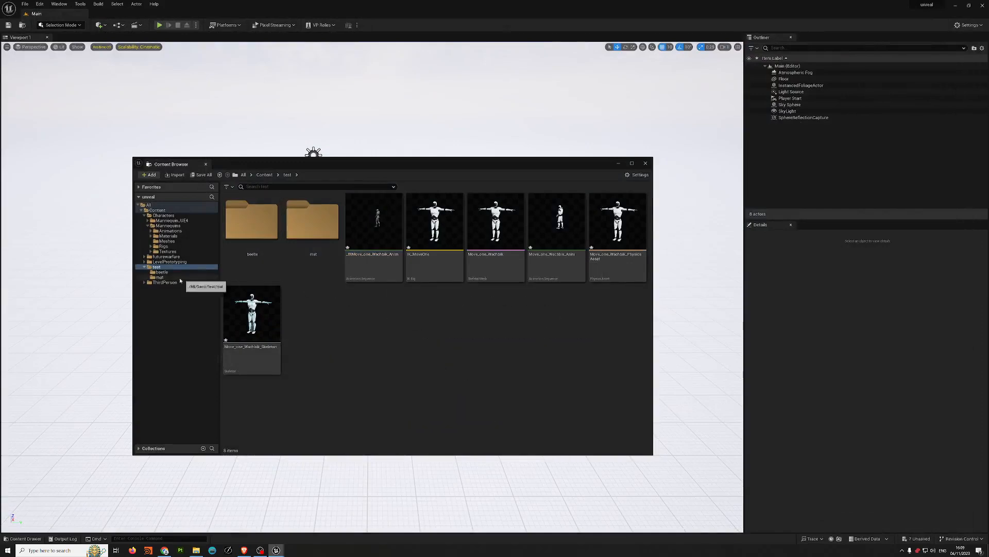
- Open the dead_guy_texture_010 animation sequence from the beetle folder and switch to its skeleton
left_click(162, 273)
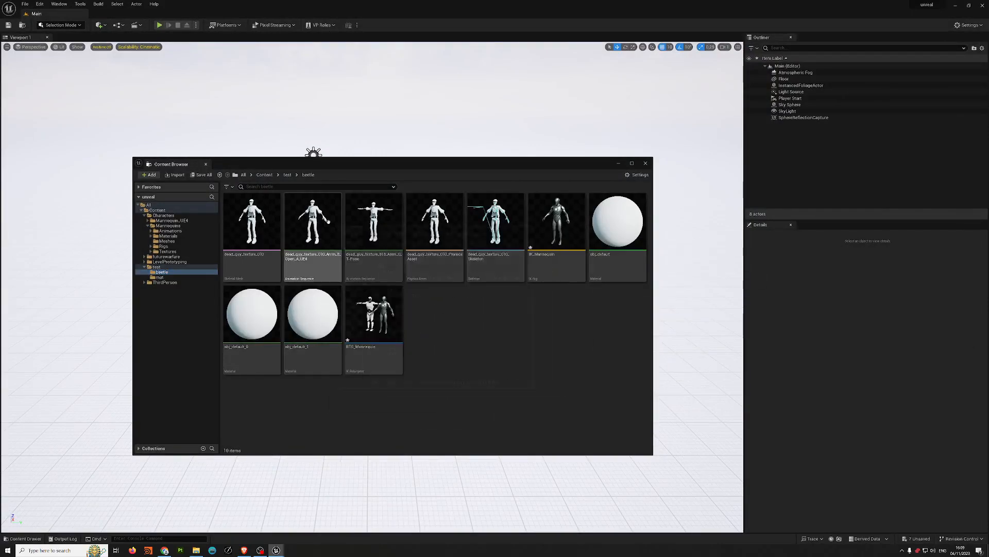
double_click(335, 249)
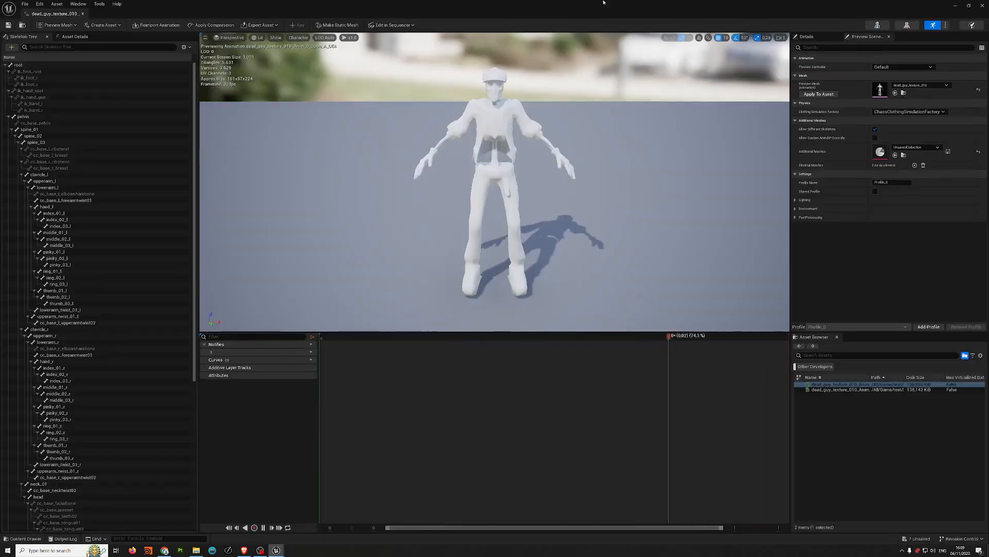
left_click(78, 3)
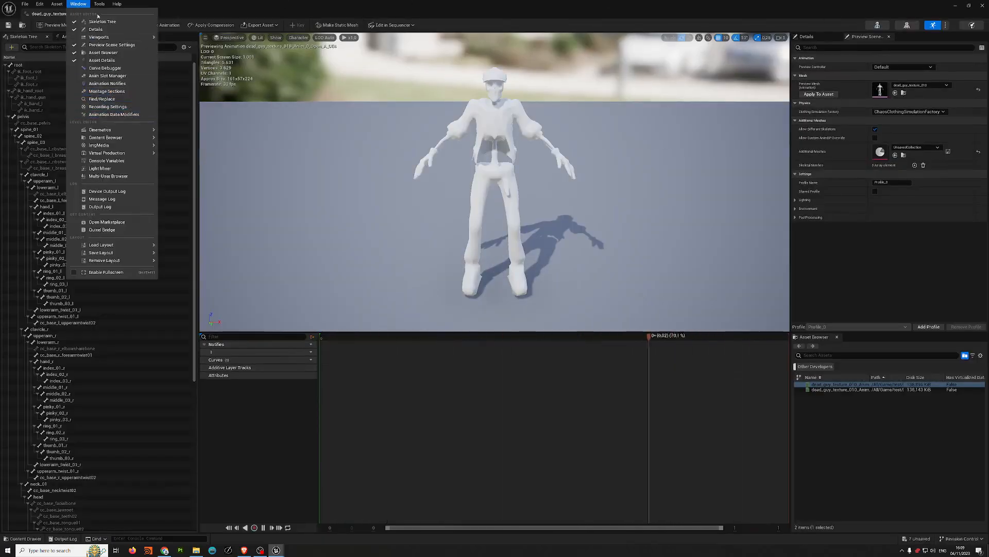
mouse_move(102, 5)
left_click(909, 50)
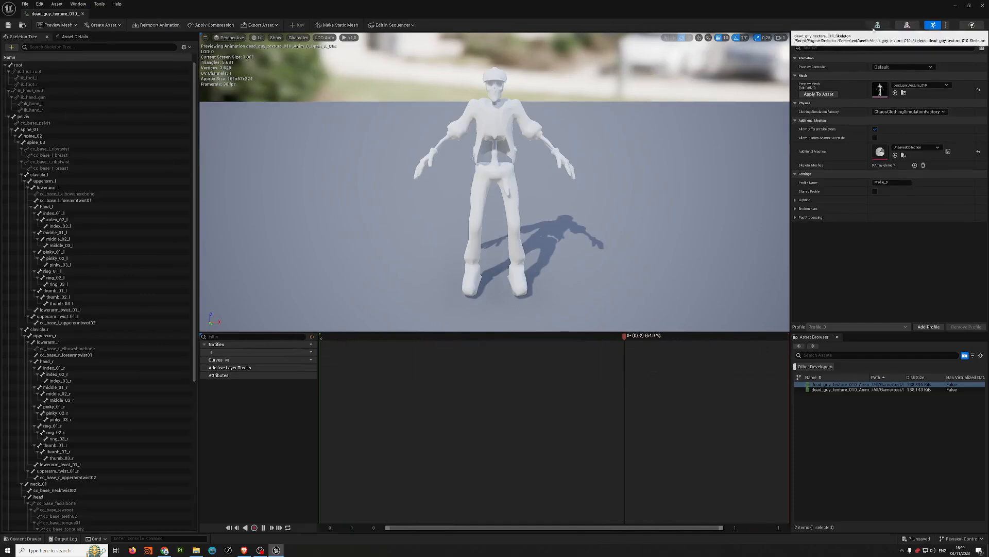
left_click(877, 24)
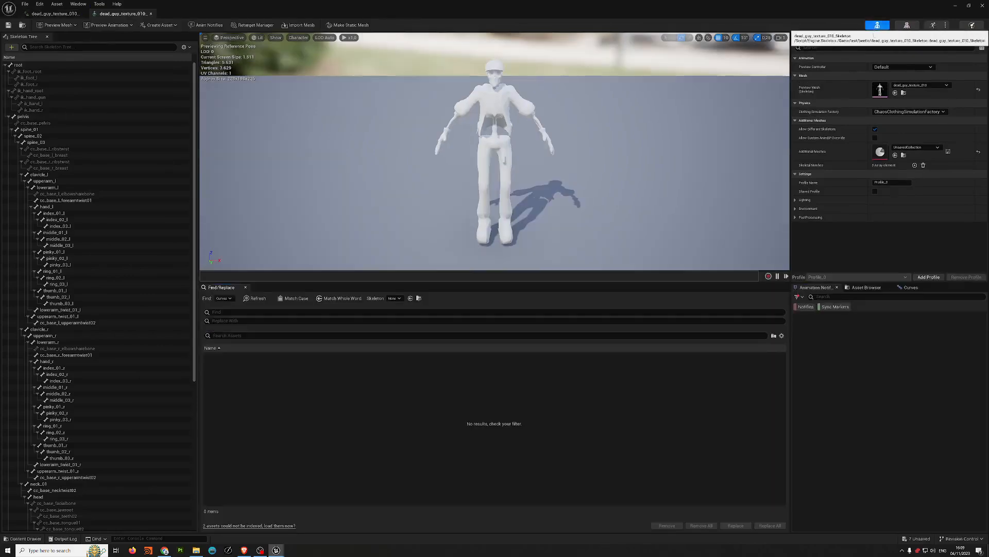
- Show the skeleton's asset details and add SK_Mannequin as a compatible skeleton
left_click(77, 4)
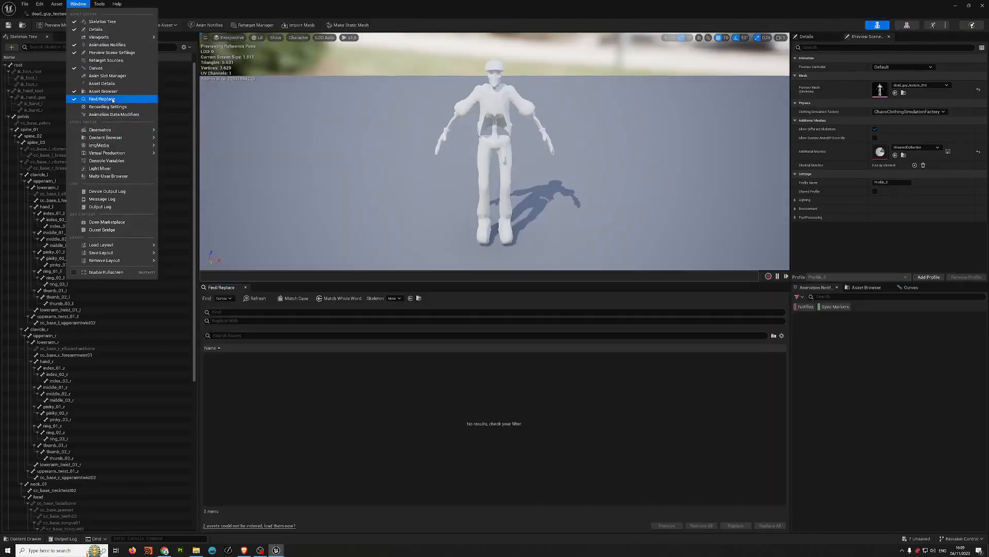
left_click(102, 84)
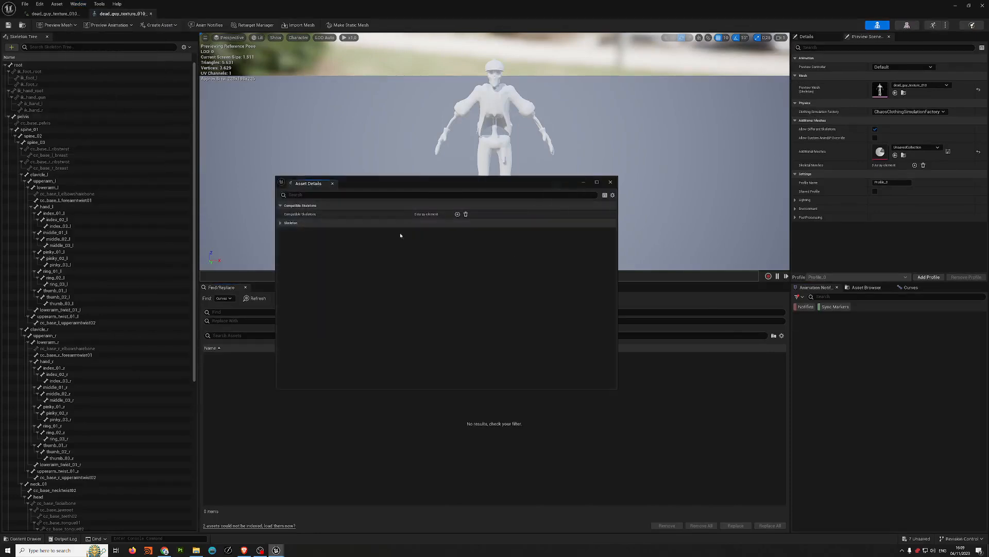
left_click(457, 213)
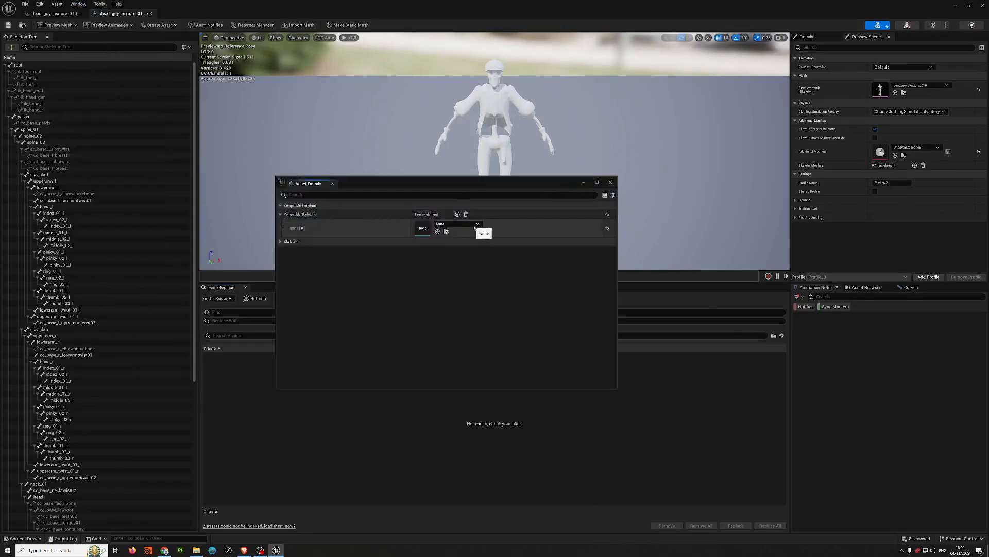
left_click(475, 225)
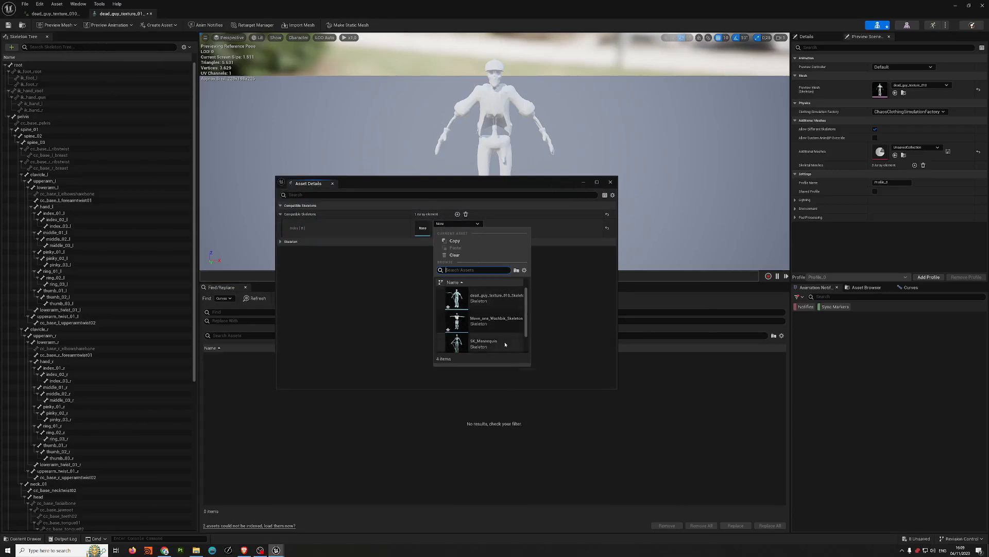
left_click(505, 345)
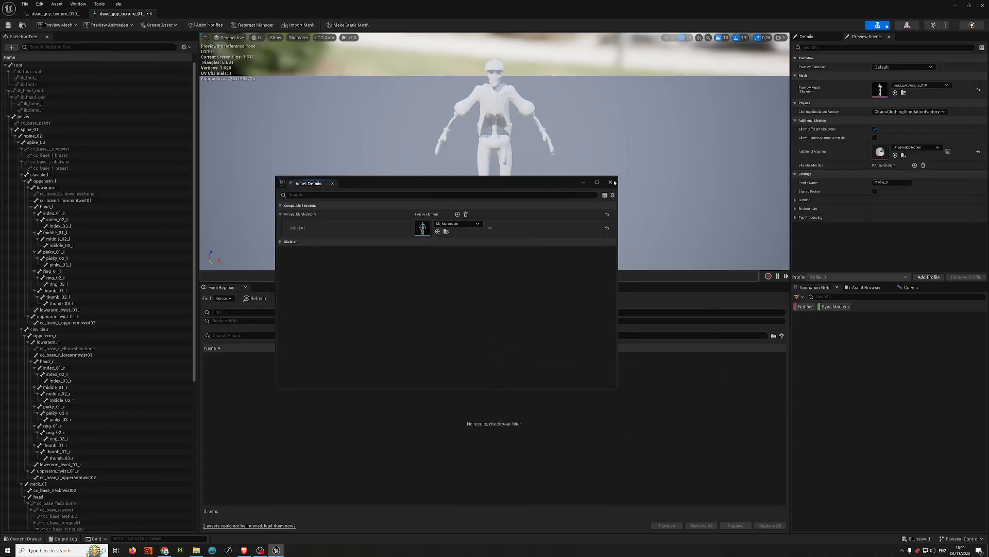
left_click(611, 182)
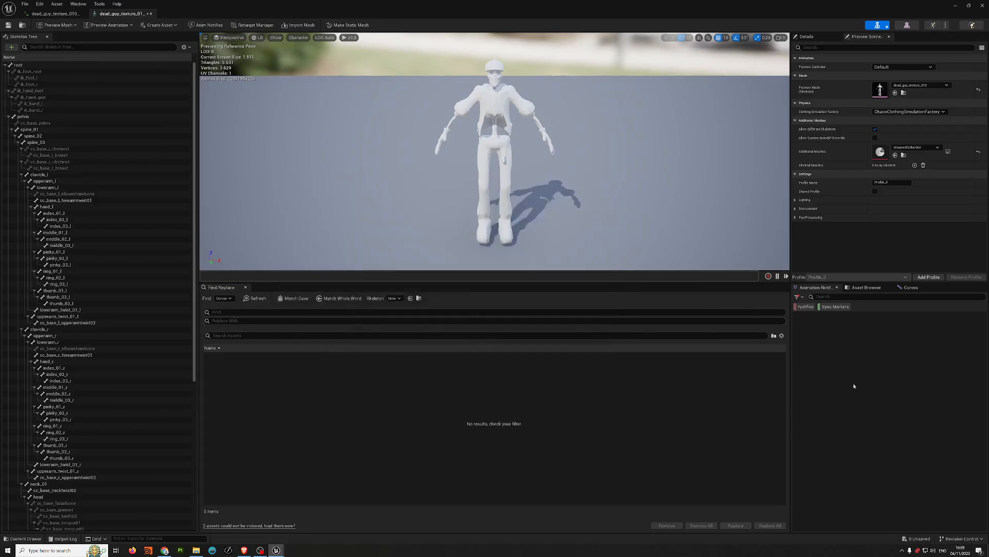
- Find the exported _00Move_one_Wachbik_Anim animation by filtering for 00, open it and set its preview mesh to dead_guy_texture_010
left_click(866, 287)
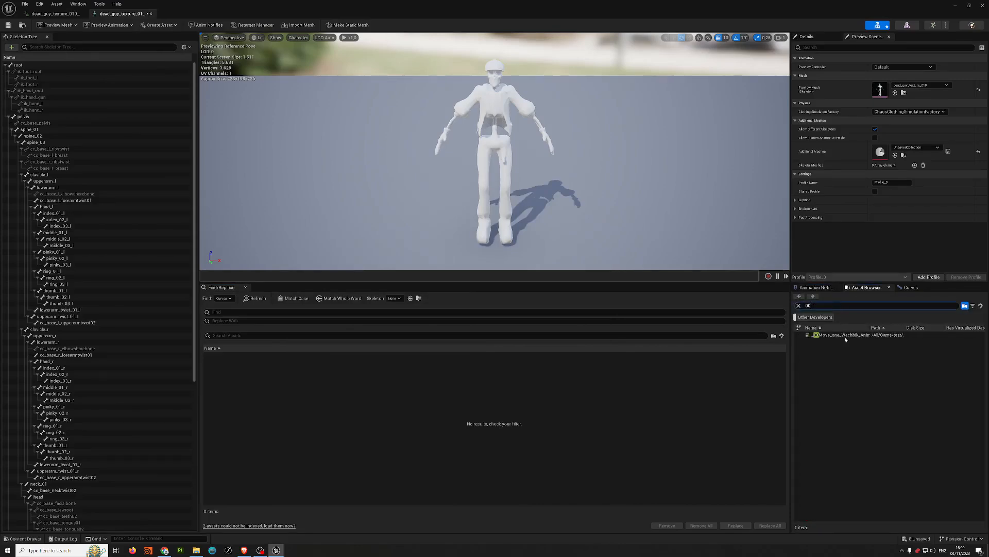
left_click(829, 336)
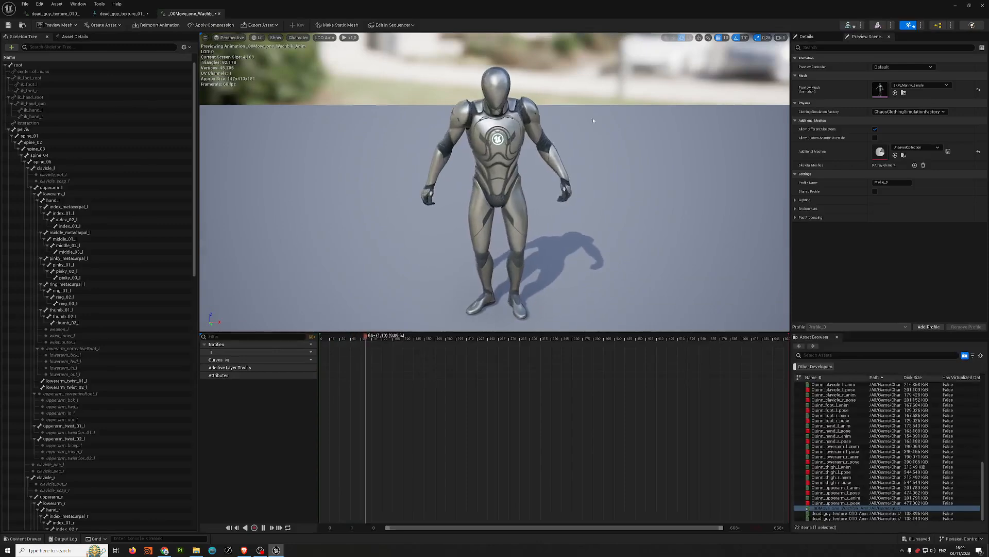
left_click(920, 85)
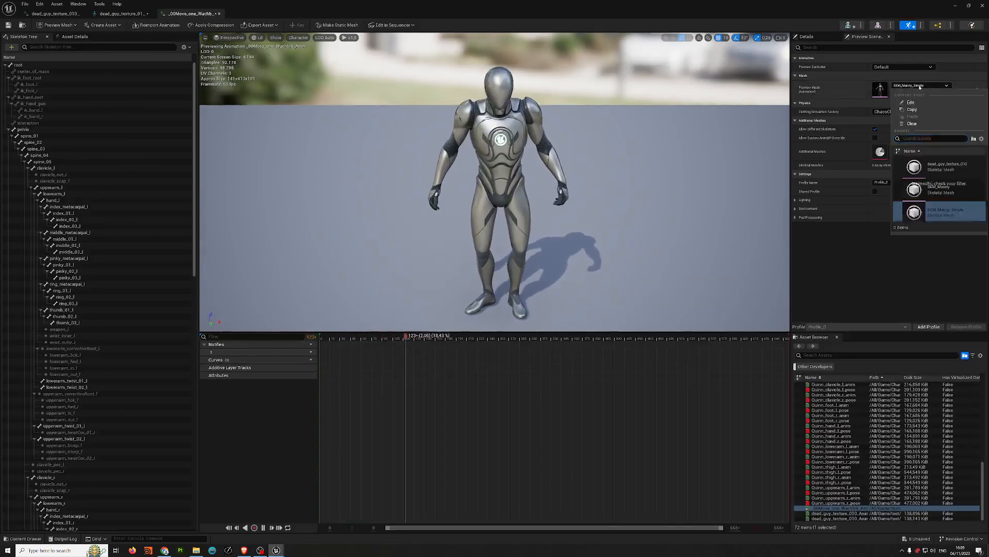
left_click(947, 166)
left_click_drag(647, 124, 599, 177)
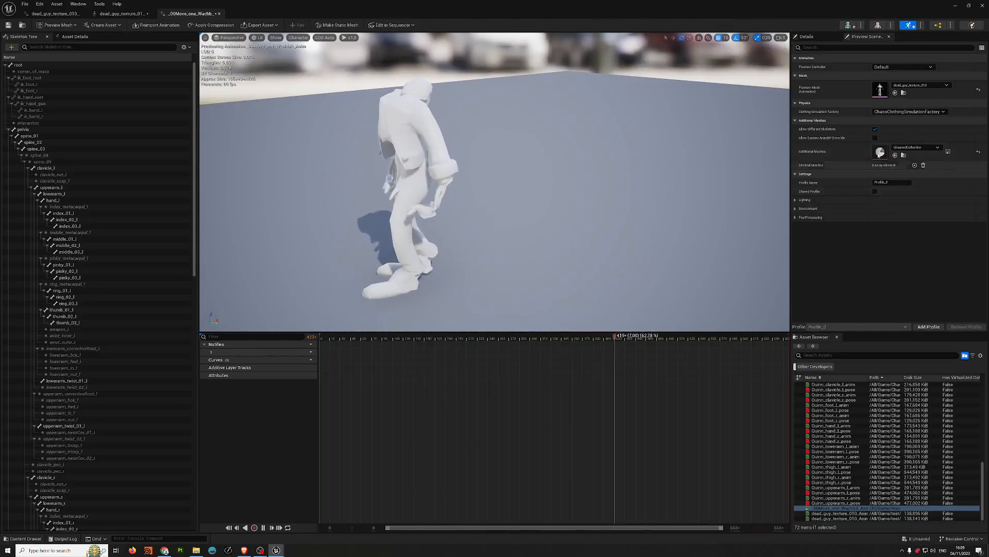
- Examine the dead_guy mesh's proportions and pose in the animation from several angles, including at the start frame
left_click(911, 85)
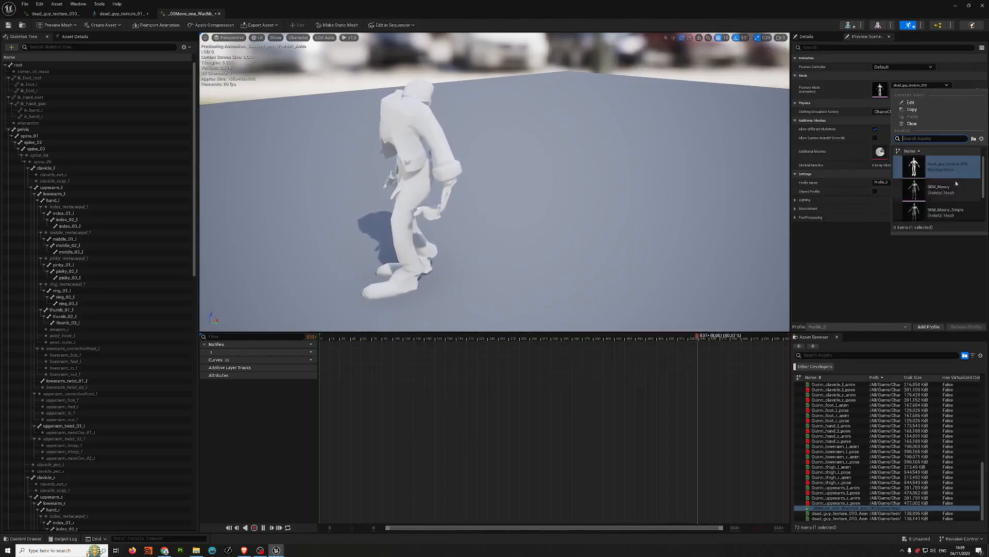
mouse_move(951, 200)
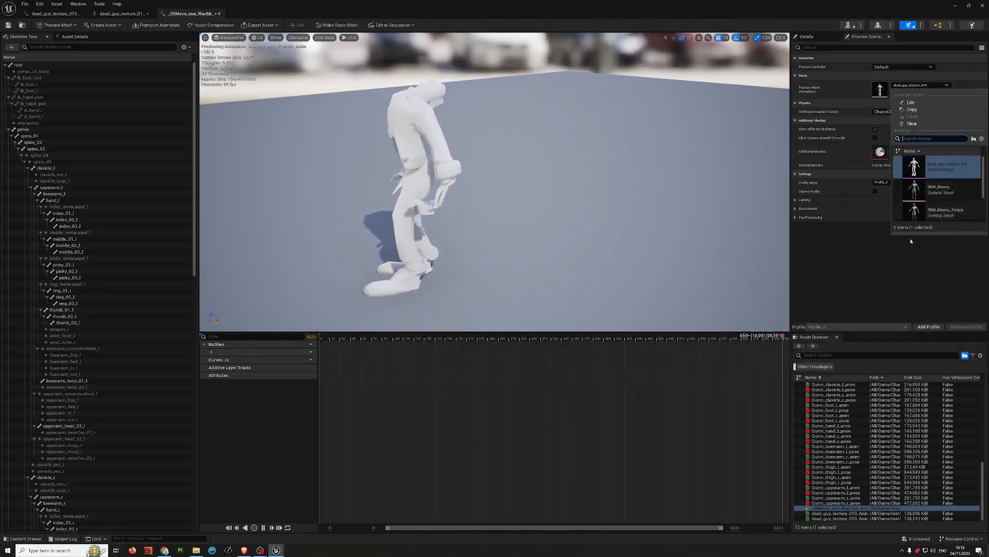
left_click(843, 261)
left_click_drag(582, 217, 572, 242)
right_click_drag(572, 242, 585, 213)
right_click_drag(570, 280, 550, 279)
left_click(337, 339)
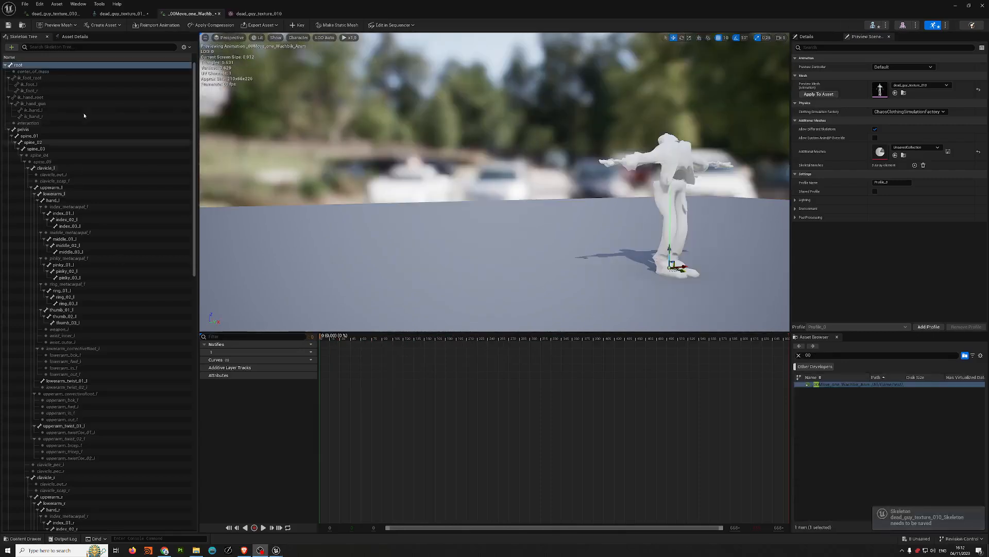
middle_click_drag(494, 206, 629, 219)
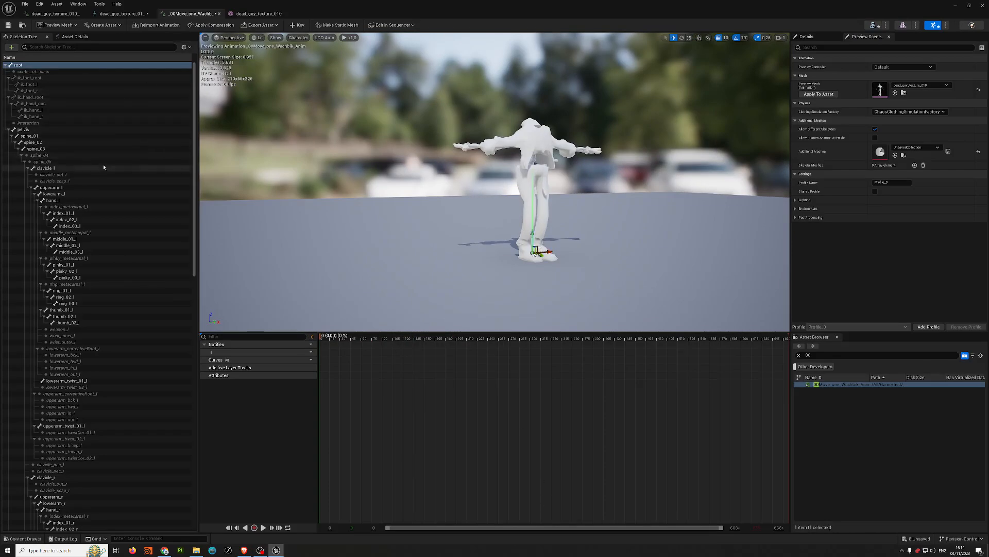
- Switch to the dead_guy_texture_010 skeleton and check that Show Retargeting Options is enabled for its bone tree
left_click(873, 25)
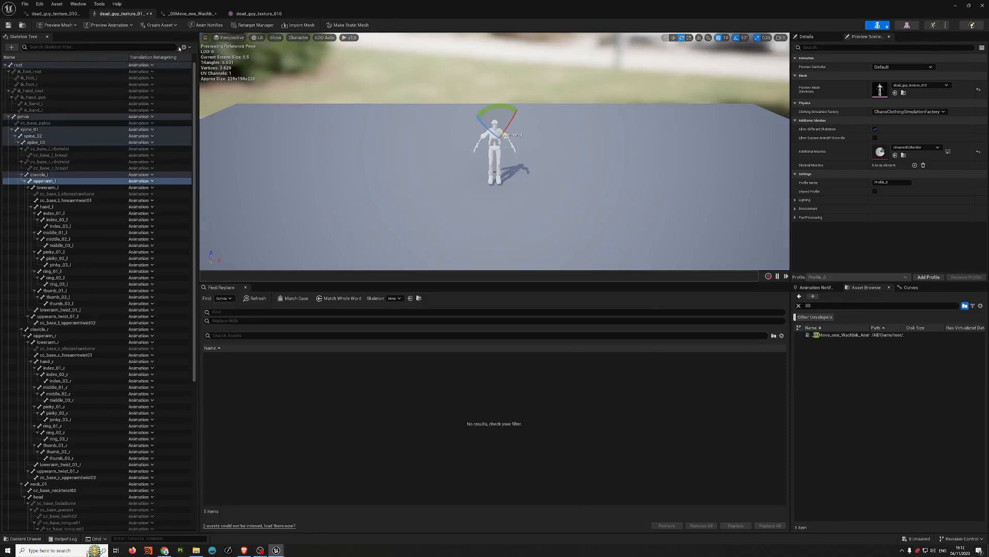
left_click(183, 47)
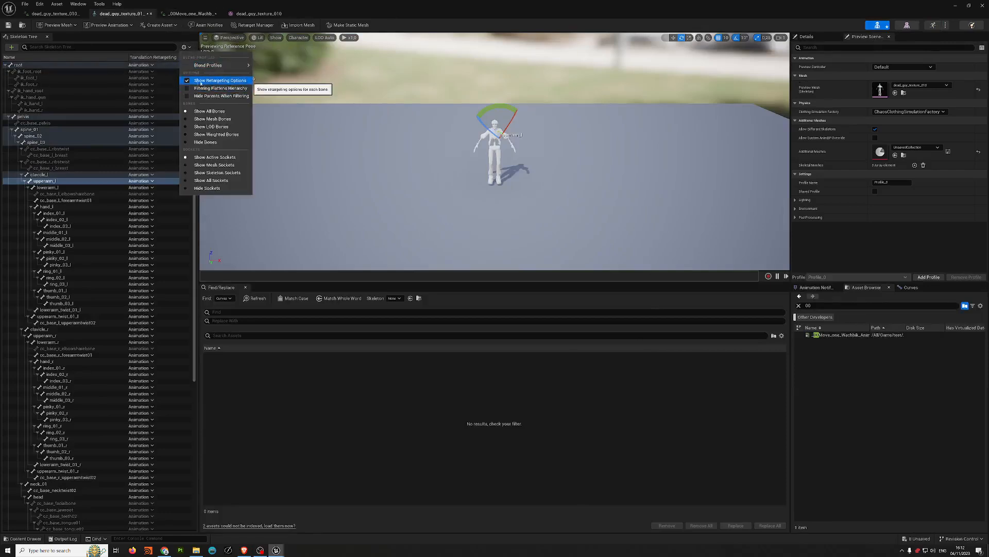
left_click(329, 361)
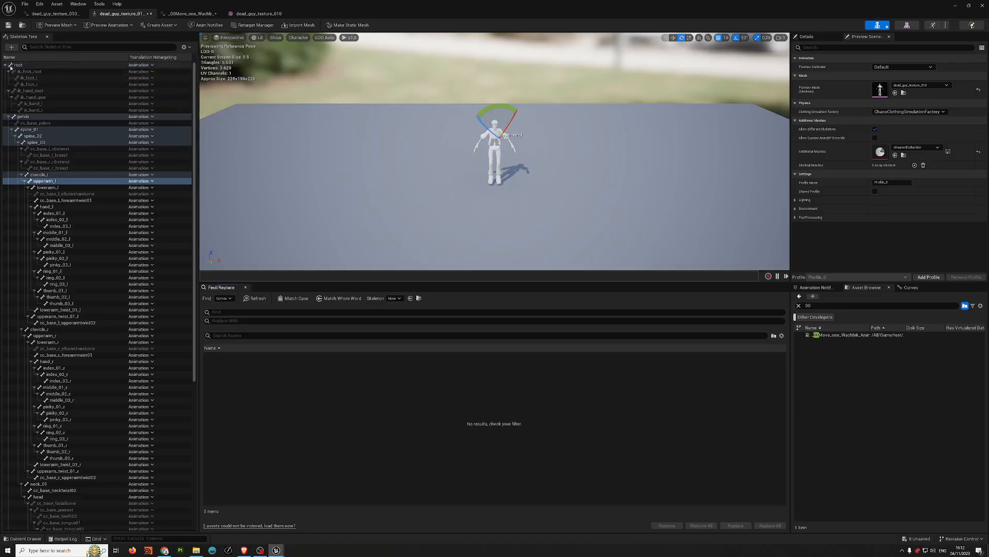
mouse_move(195, 71)
left_mouse_down()
mouse_move(192, 220)
mouse_move(188, 55)
left_mouse_up()
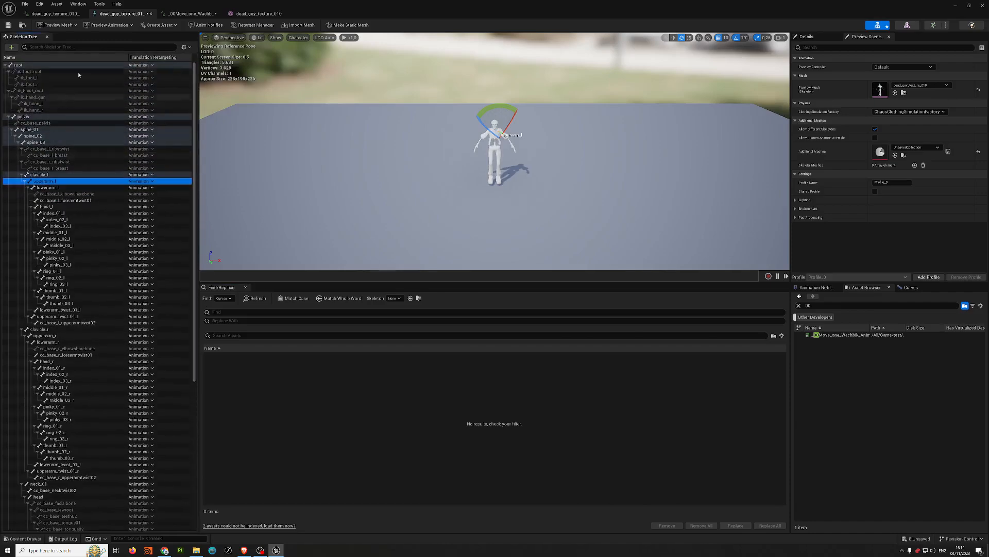
- Select all bones of the dead_guy skeleton and recursively set their translation retargeting to Skeleton
left_click(94, 118)
key("ctrl+a")
left_click(134, 64)
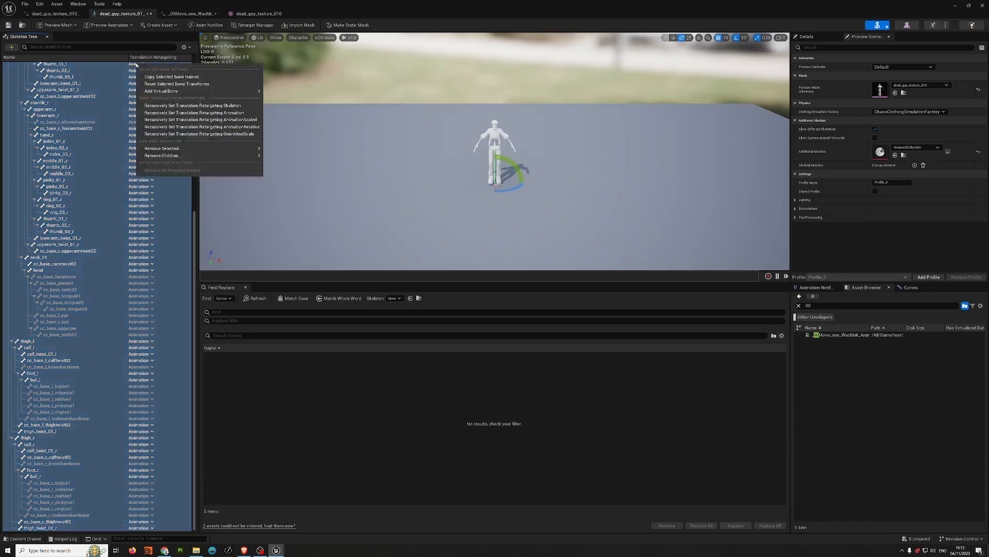
left_click(223, 108)
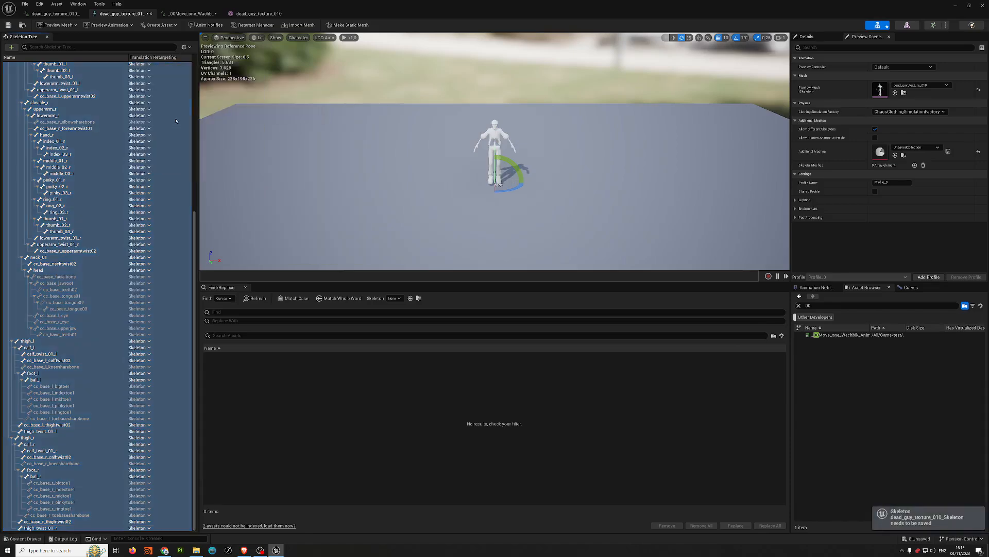
- Recursively set translation retargeting back to Animation from the root bone down
left_click(170, 91)
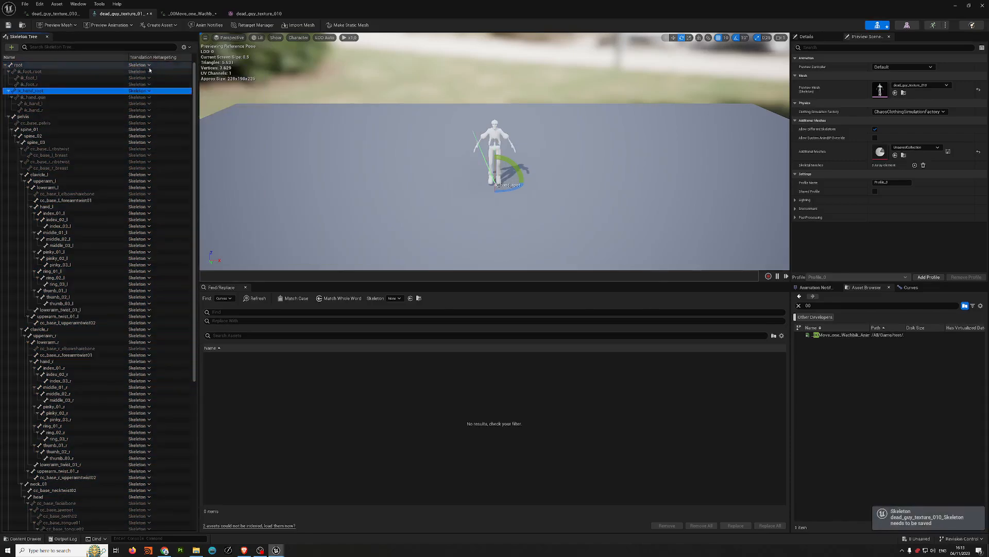
left_click(145, 65)
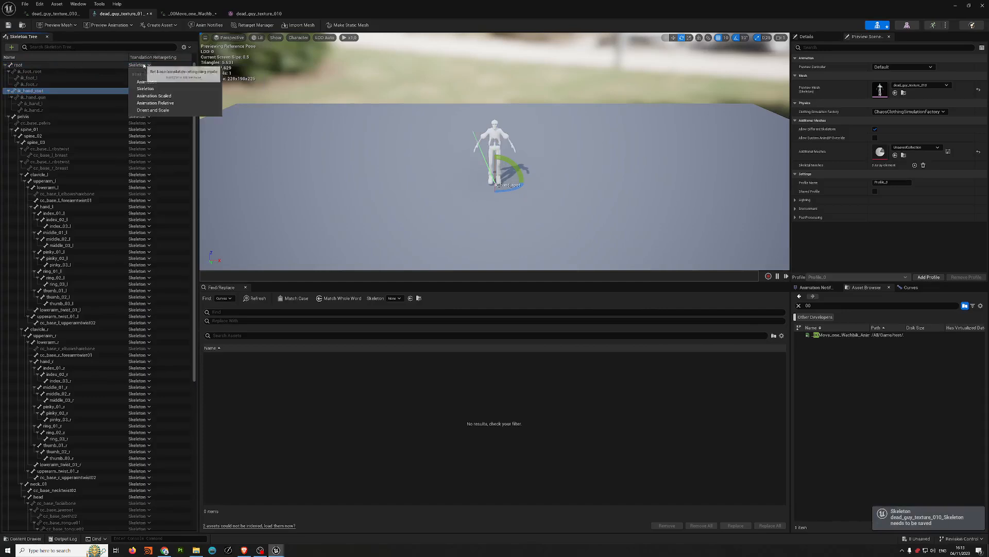
left_click(148, 66)
right_click(146, 67)
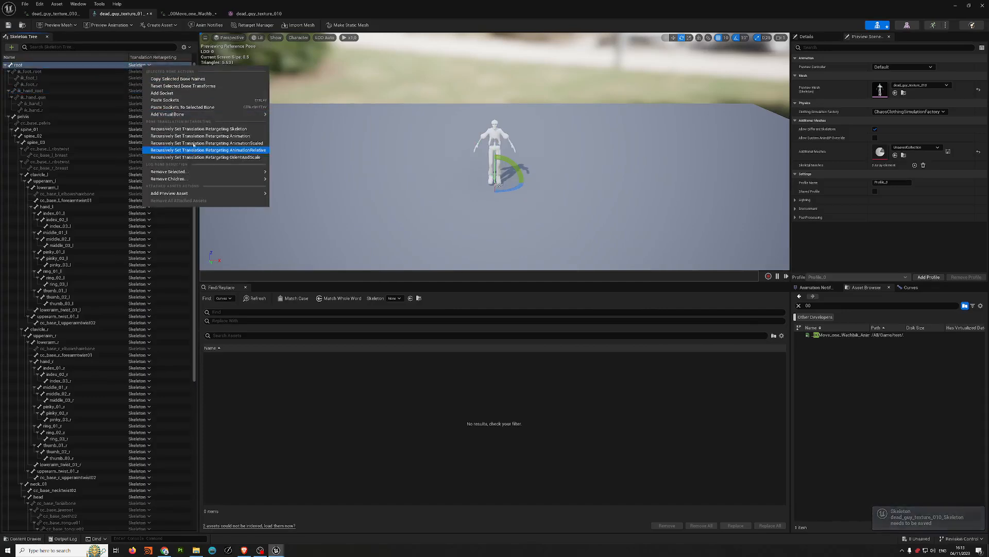
left_click(222, 137)
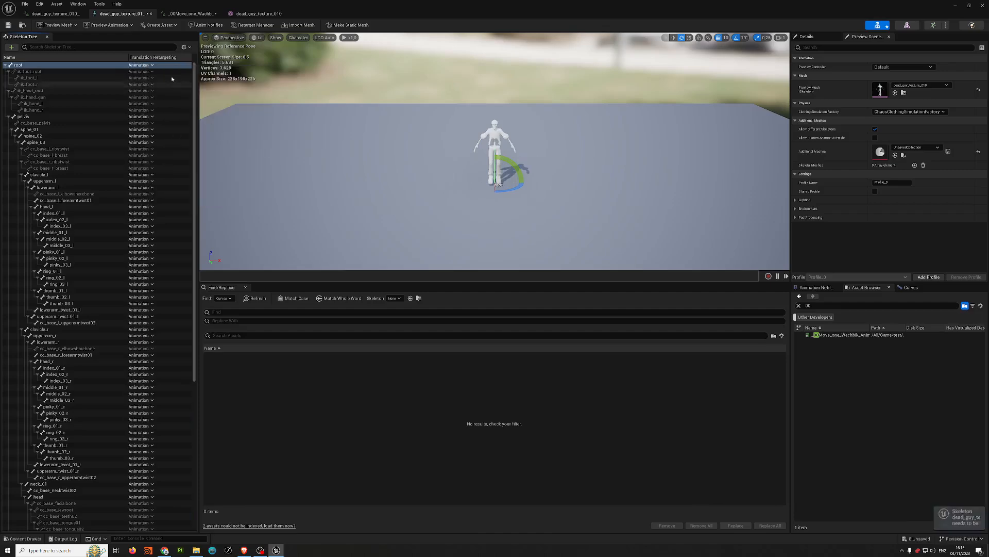
- Select every bone in the skeleton tree again and recursively set translation retargeting to Skeleton
key("ctrl+a")
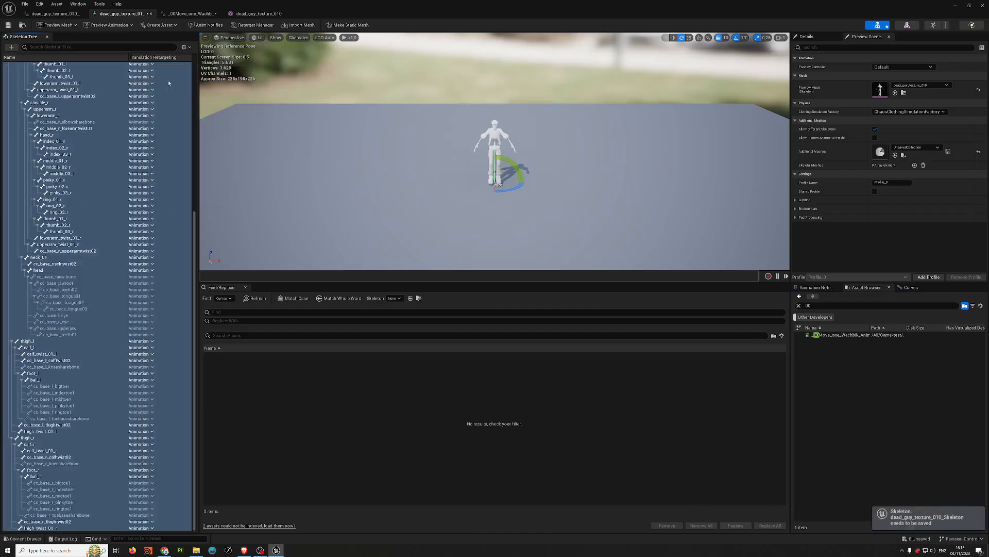
right_click(146, 67)
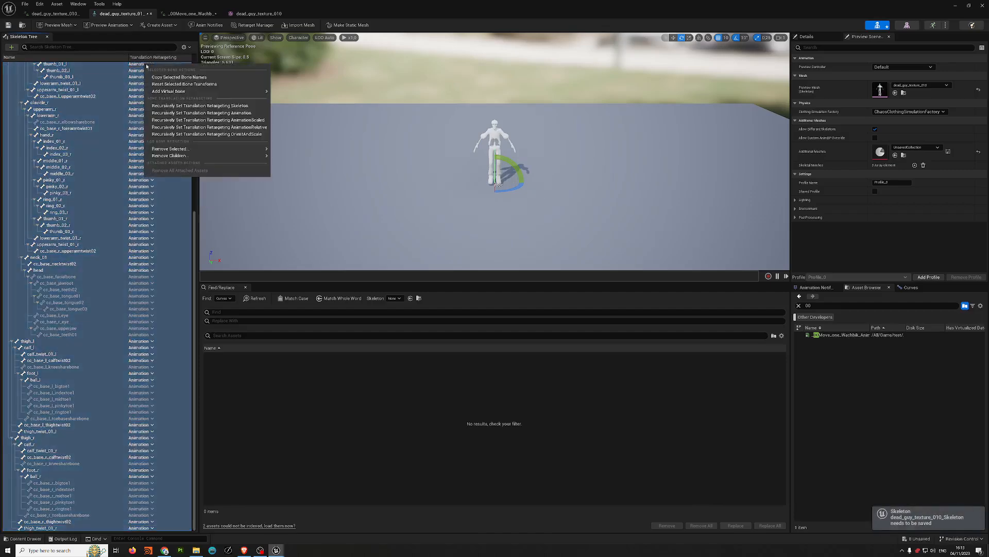
left_click(219, 106)
left_click(172, 103)
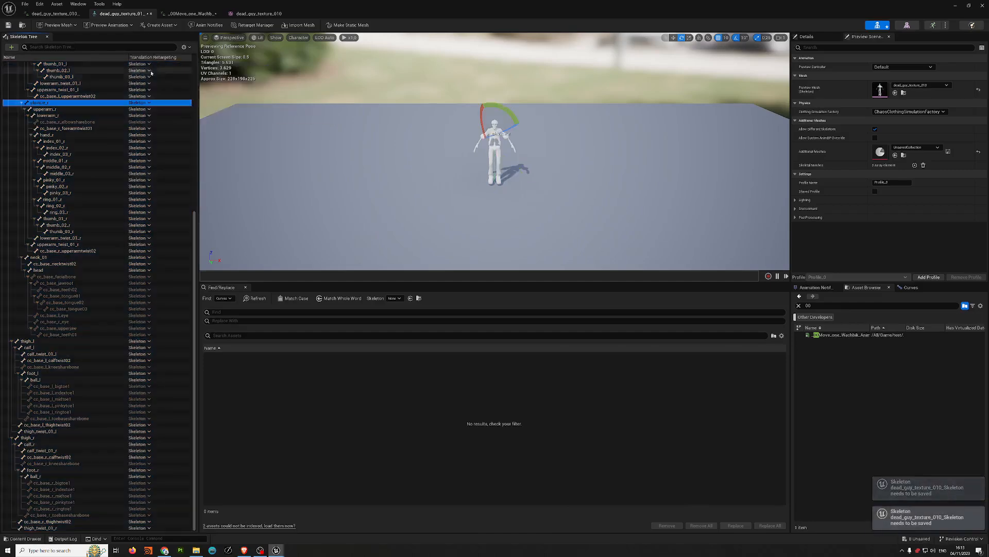
- Set the translation retargeting of the root and pelvis bones to Animation and save the dead_guy skeleton
left_click_drag(194, 345, 198, 193)
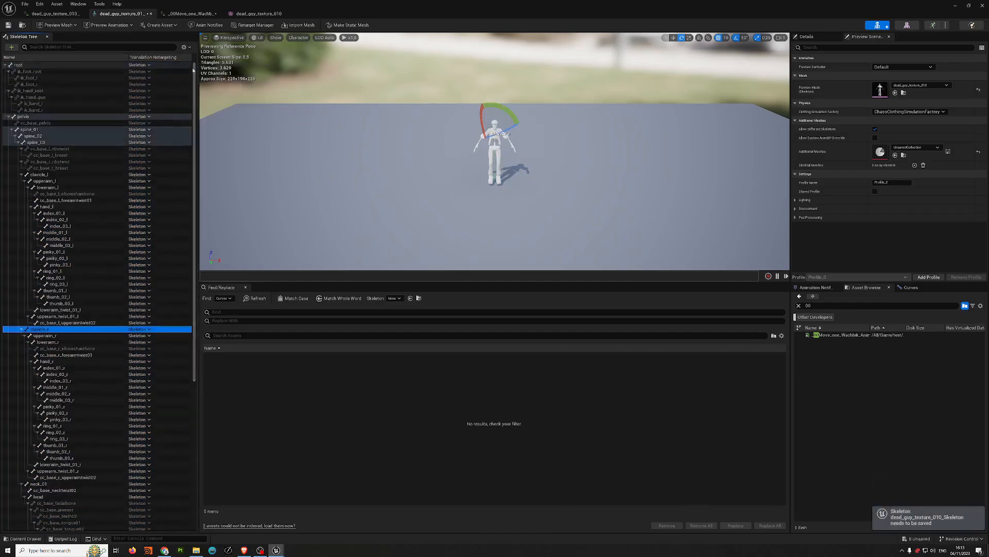
left_click(147, 65)
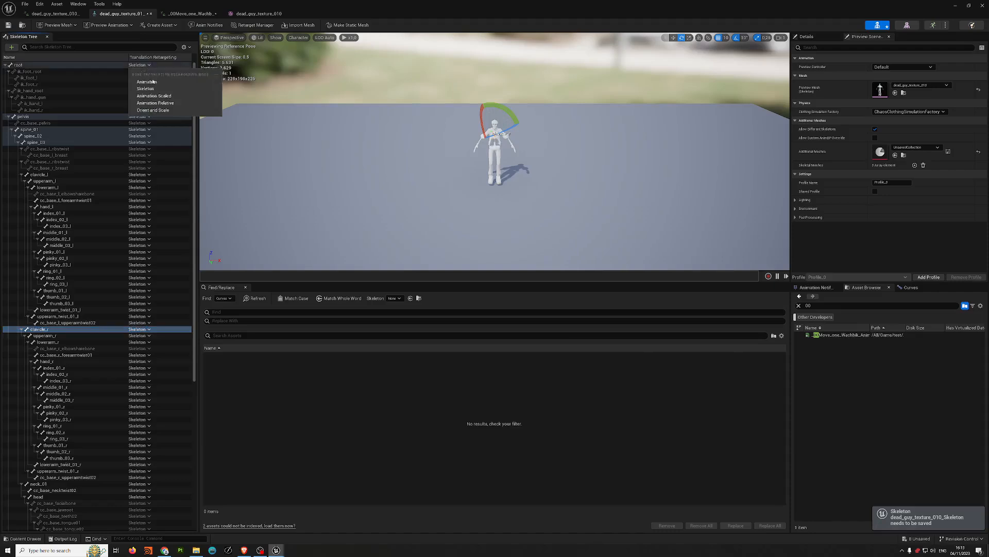
left_click(149, 73)
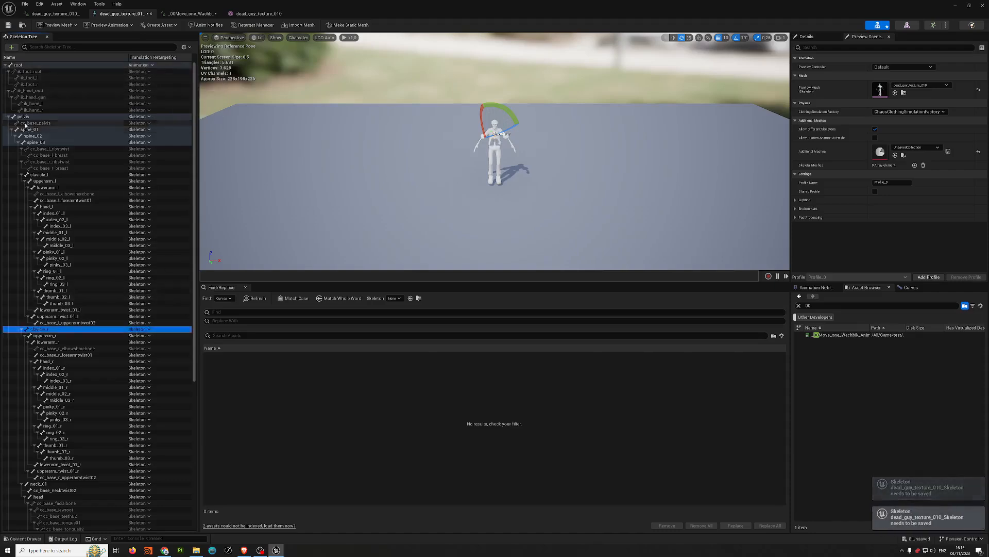
left_click(149, 117)
left_click(146, 133)
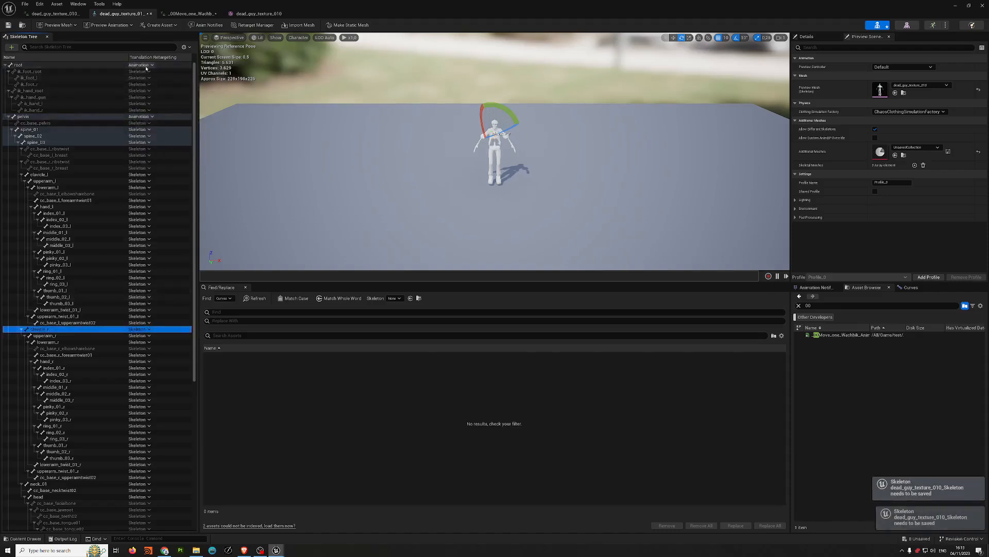
left_click(8, 25)
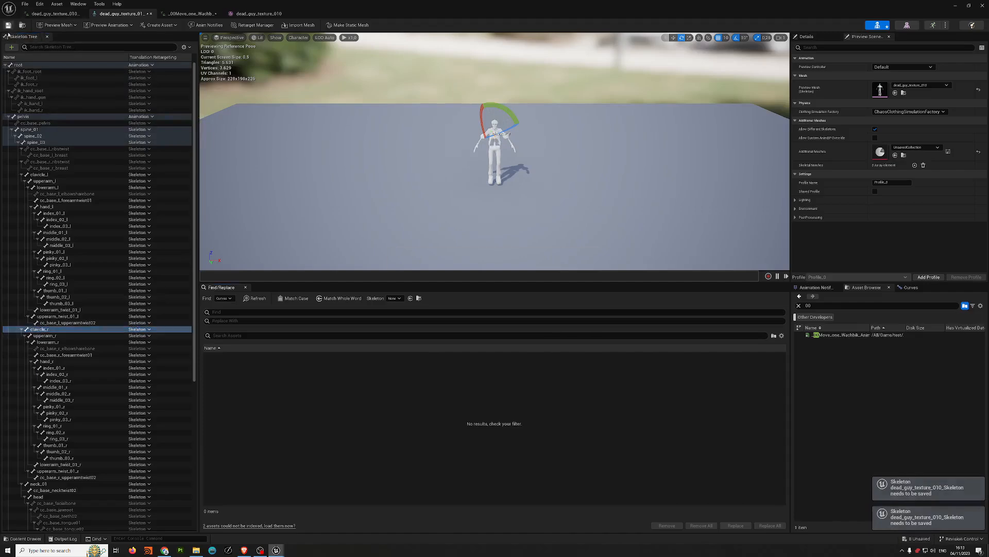
- Open the _00Move_one_Wachtbik_Anim animation and scrub through it to check the movement on the dead_guy character
double_click(843, 335)
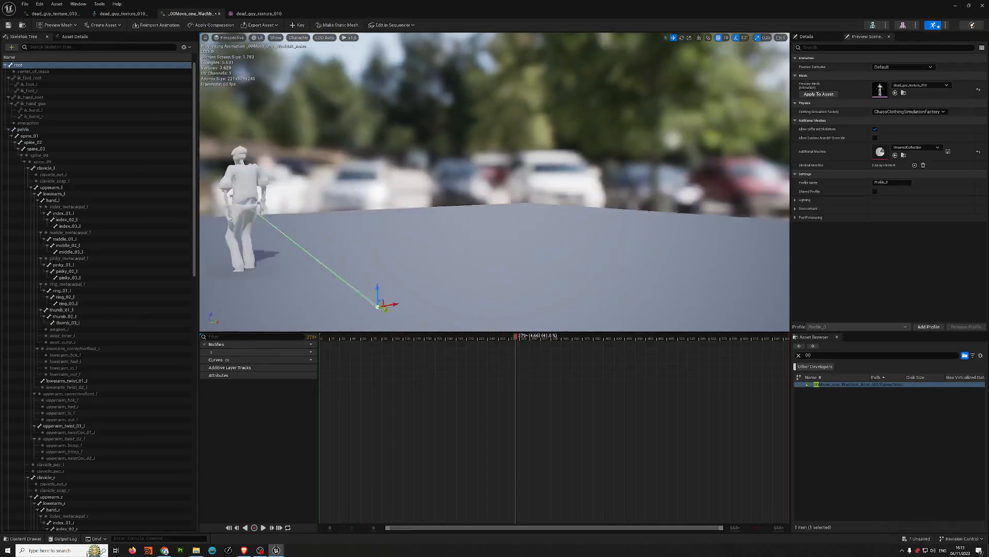
right_click_drag(469, 283, 490, 283)
left_click(17, 65)
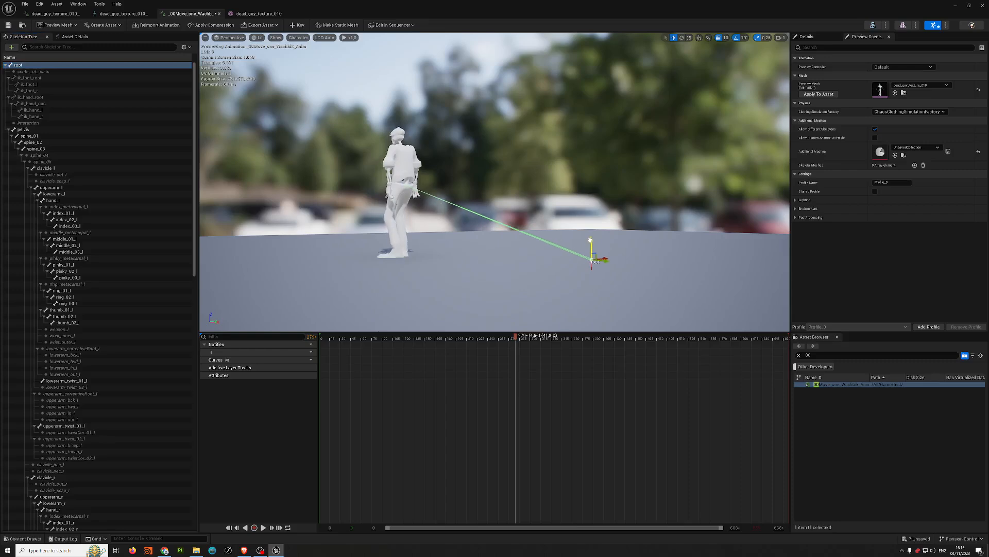
left_click_drag(354, 339, 464, 233)
right_click_drag(463, 233, 578, 222)
key("w")
left_click_drag(546, 339, 380, 337)
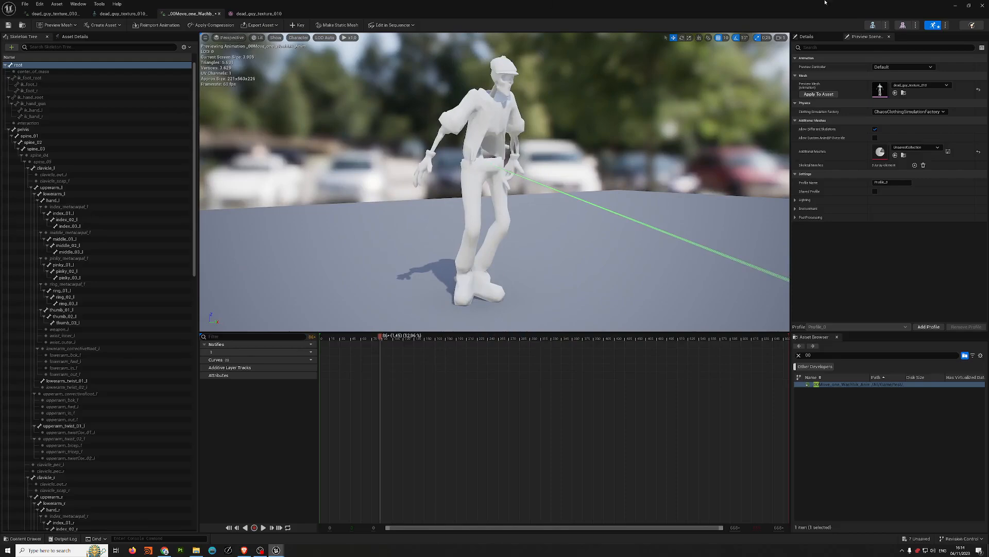
- Close the asset editor and the floating content browser, and show the project's Content folder in the main level editor
left_click(983, 6)
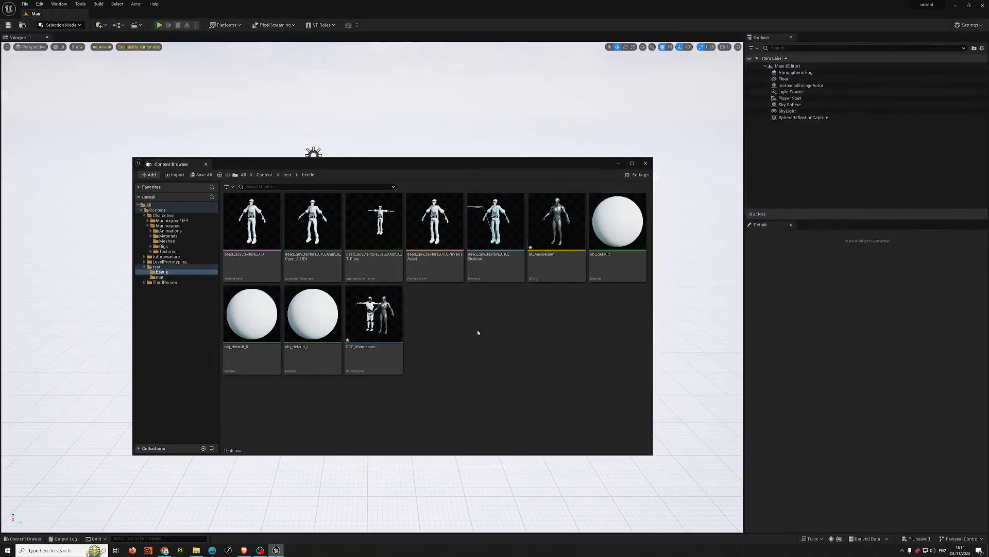
left_click(645, 163)
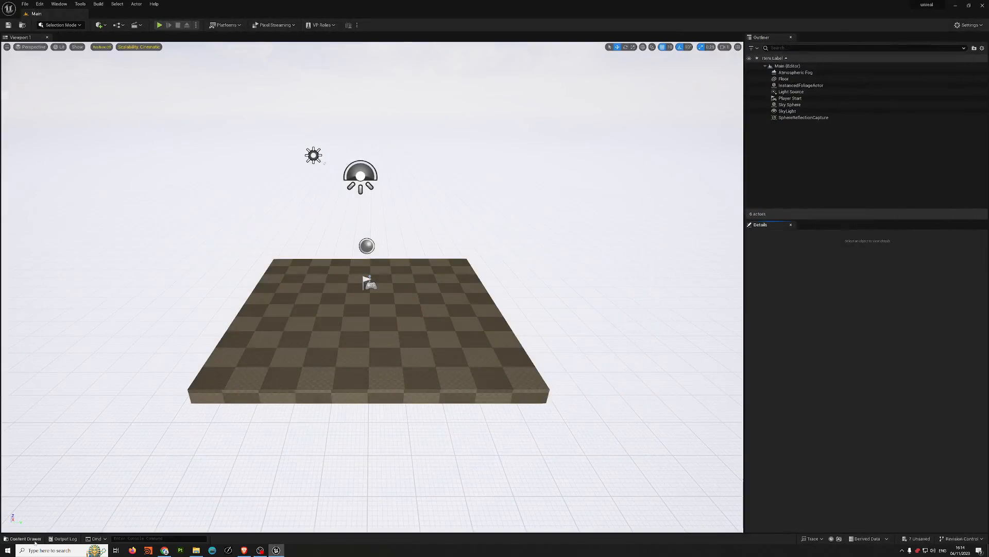
left_click(35, 540)
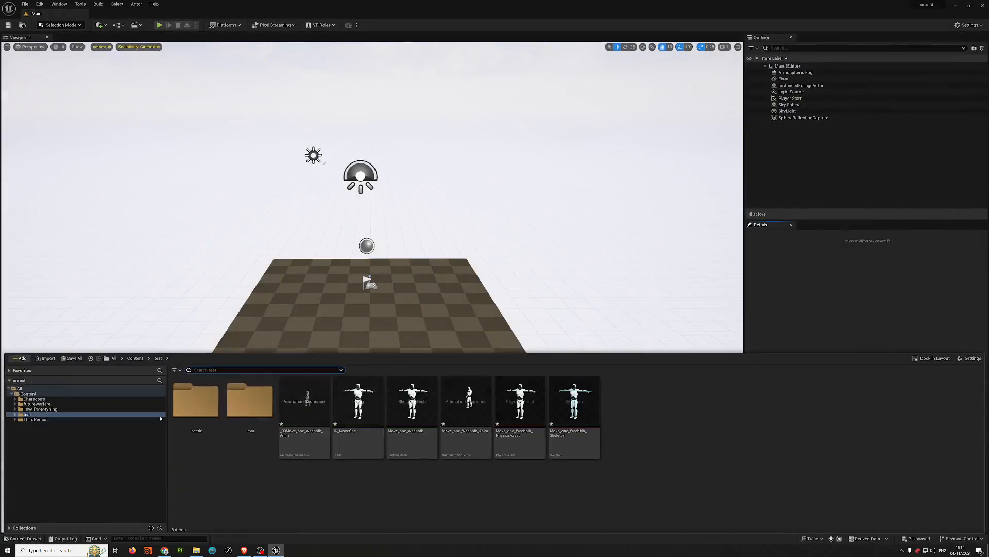
right_click(63, 454)
left_click(568, 475)
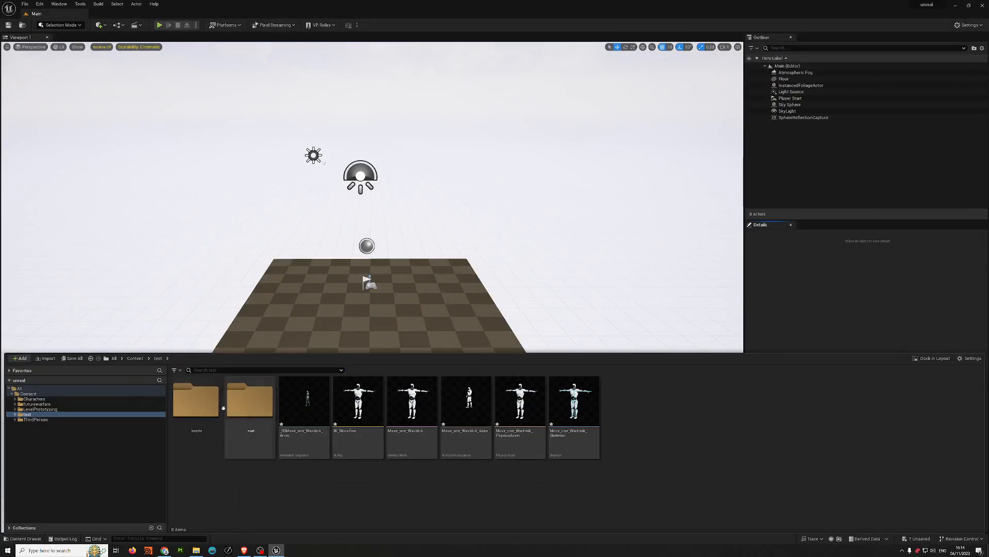
left_click(98, 394)
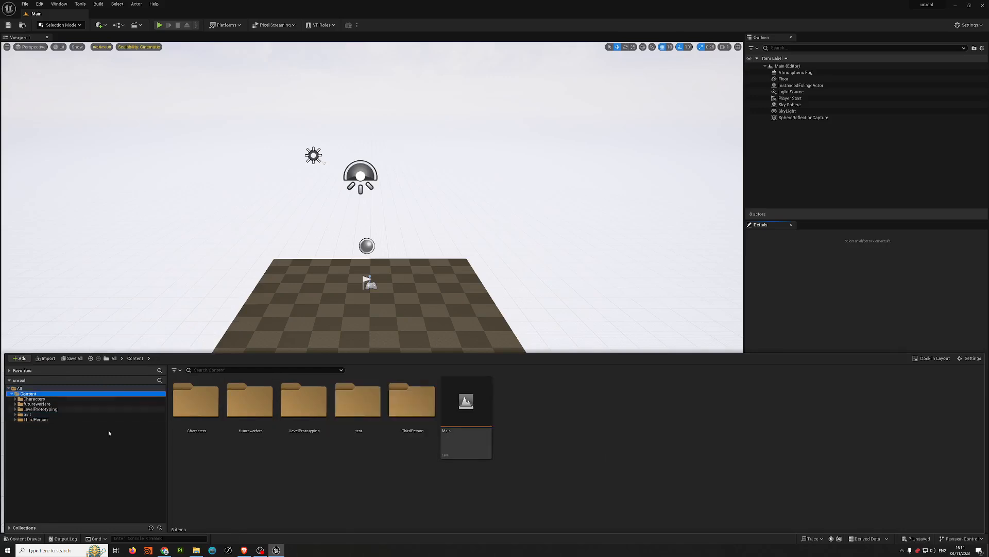
- Create a Level Sequence named NewLevelSequence in the Content folder and open it
right_click(516, 411)
mouse_move(556, 242)
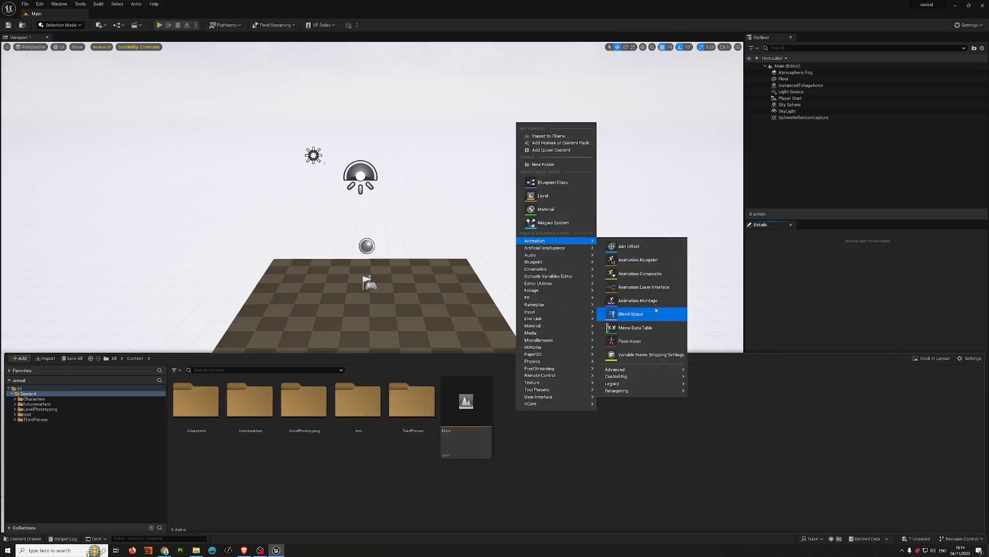
mouse_move(556, 271)
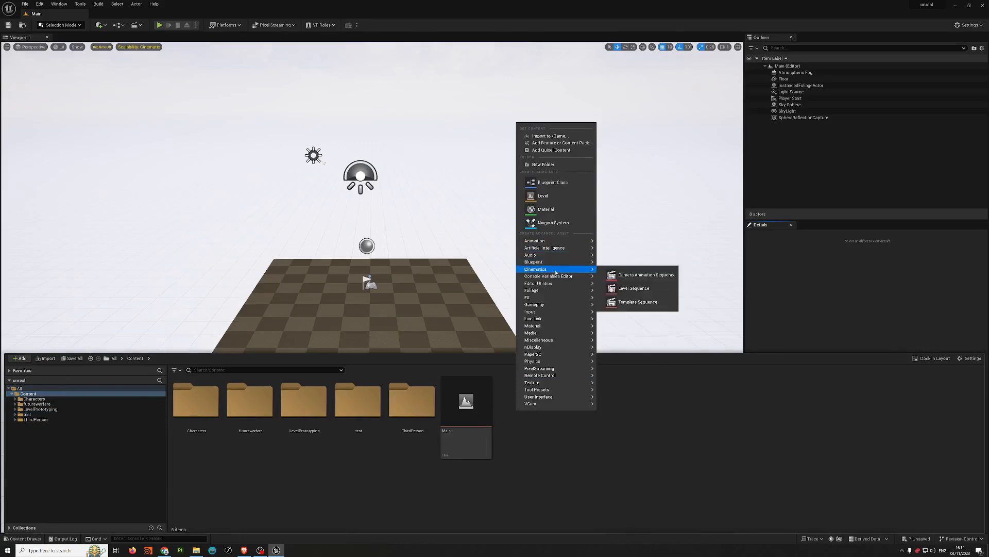
left_click(663, 288)
key("Return")
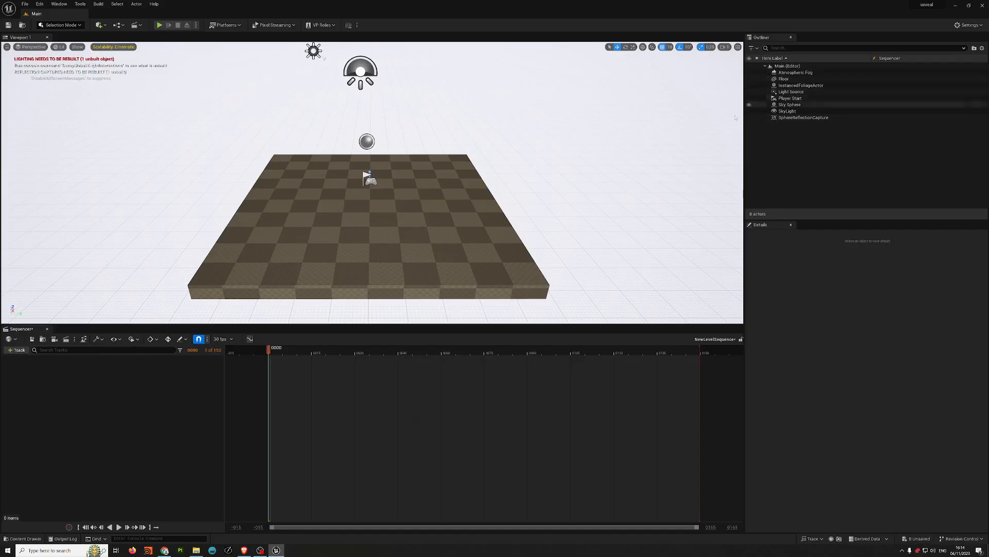
- Place the dead_guy_texture_010 skeletal mesh in the level on the checkered floor
left_click(30, 540)
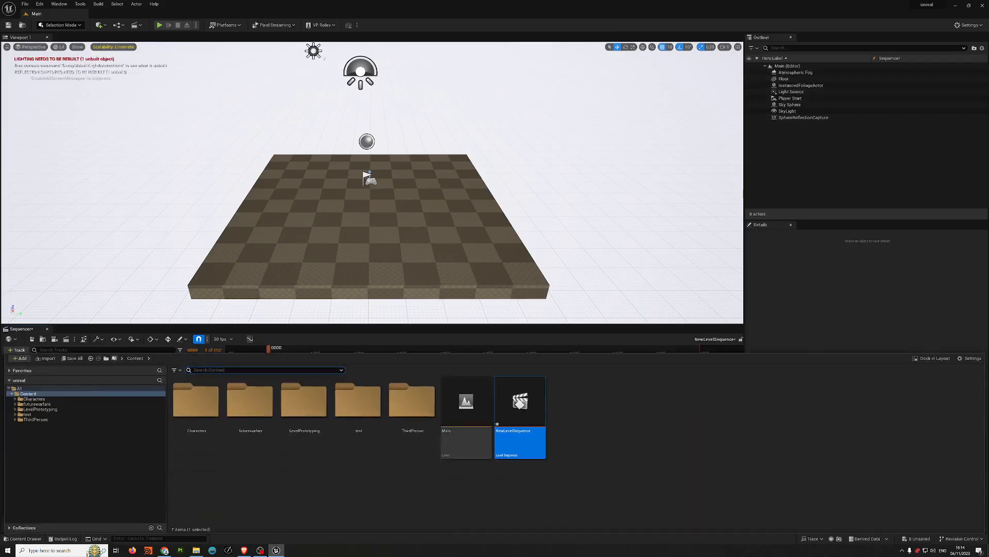
left_click(27, 414)
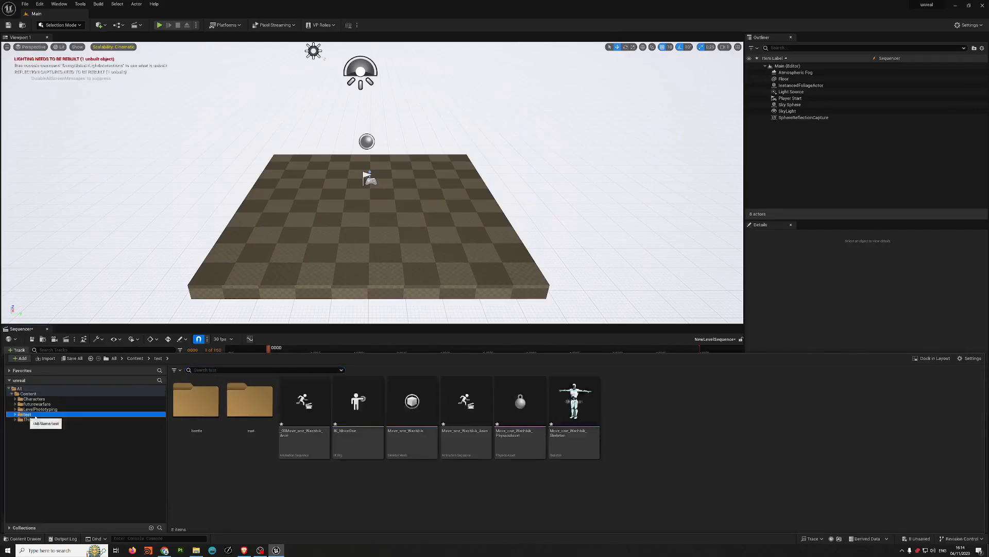
double_click(197, 401)
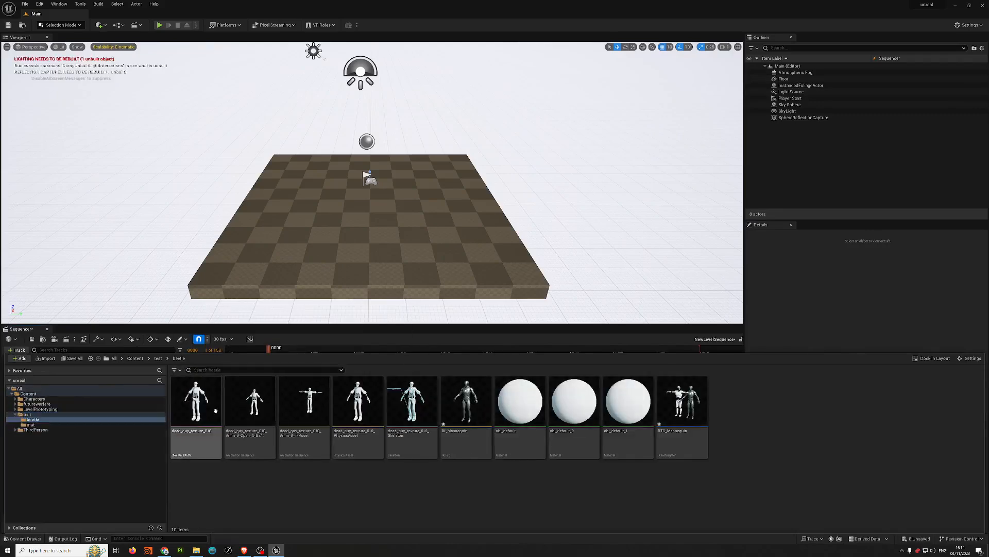
left_click_drag(196, 412, 324, 253)
key("w")
right_click_drag(324, 253, 340, 229)
mouse_move(379, 155)
right_mouse_down()
mouse_move(384, 181)
mouse_move(379, 164)
right_mouse_up()
mouse_move(471, 203)
right_mouse_down()
mouse_move(458, 162)
mouse_move(471, 216)
right_mouse_up()
- Add the placed dead_guy_texture_010 actor to the level sequence
left_click(19, 350)
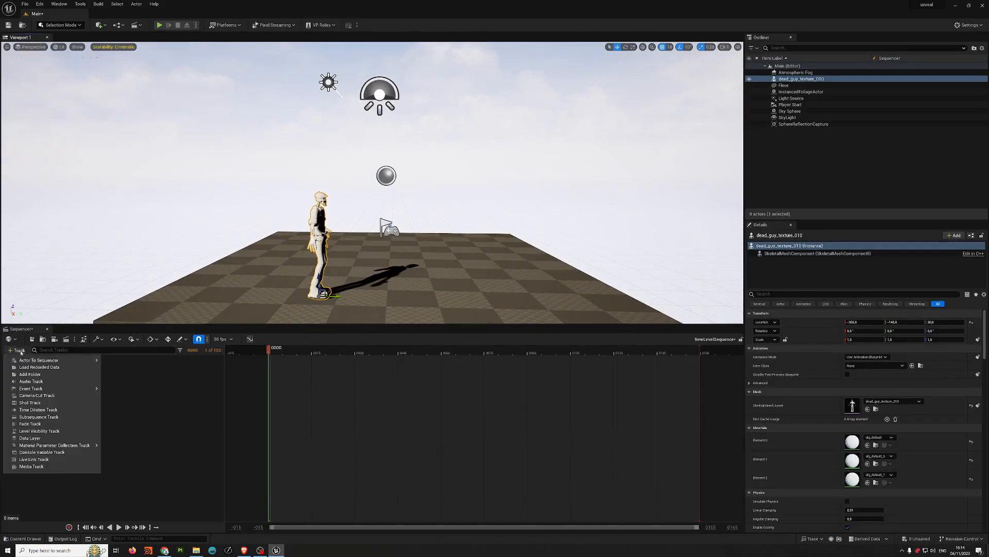
left_click(152, 359)
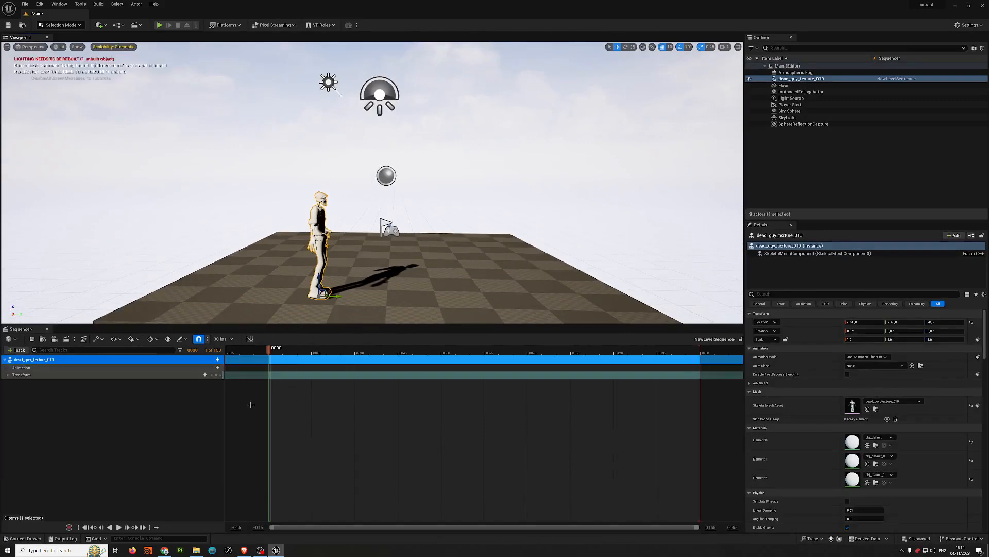
left_click(293, 403)
mouse_move(269, 351)
left_mouse_down()
mouse_move(292, 351)
mouse_move(260, 353)
left_mouse_up()
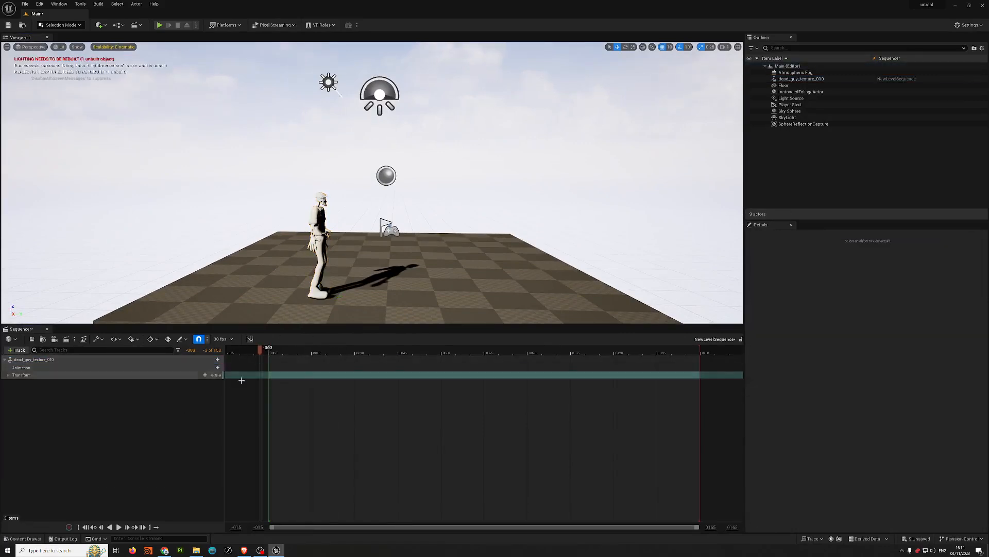
- Try to add the animation found by searching for 00 to the dead_guy track, and delete the inserted clip
left_click(217, 367)
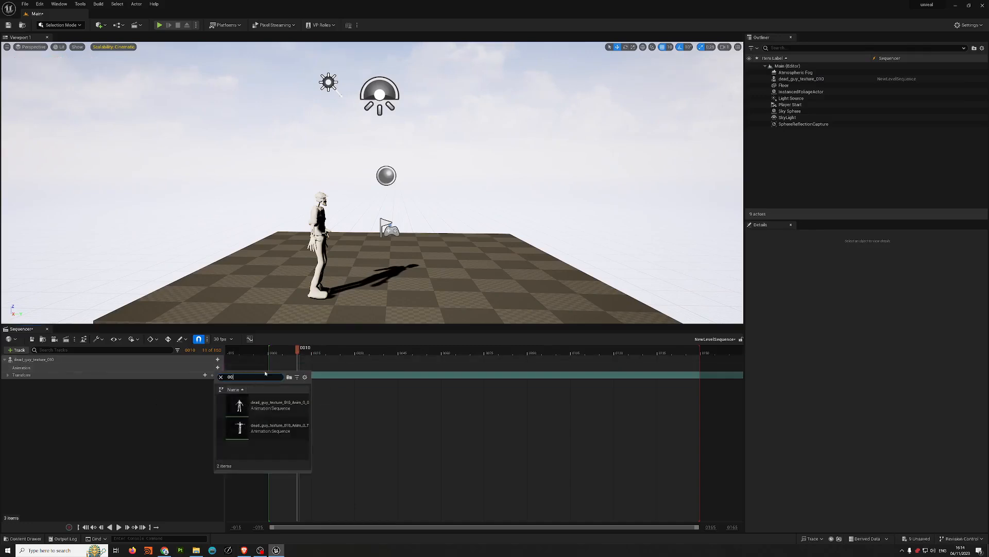
type("00")
key("Return")
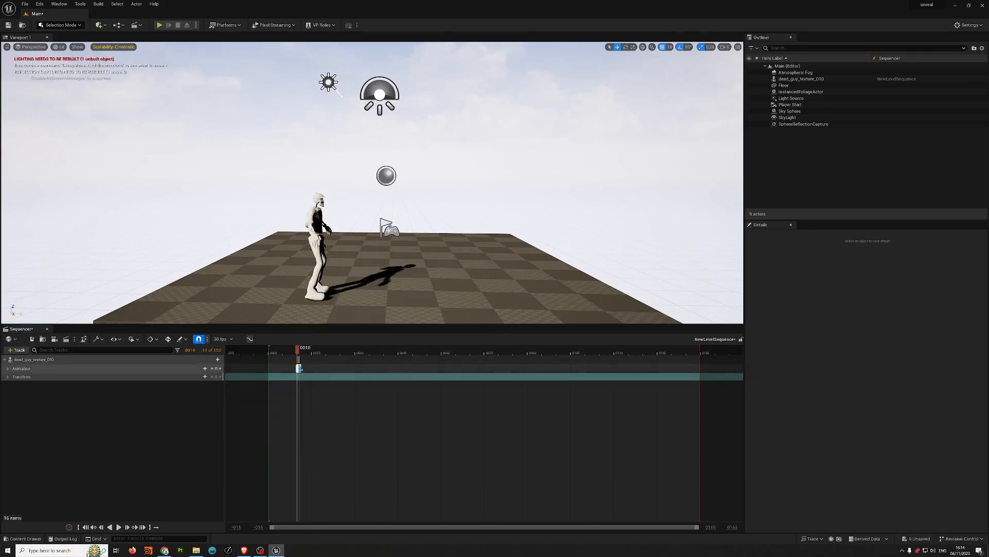
left_click(305, 368)
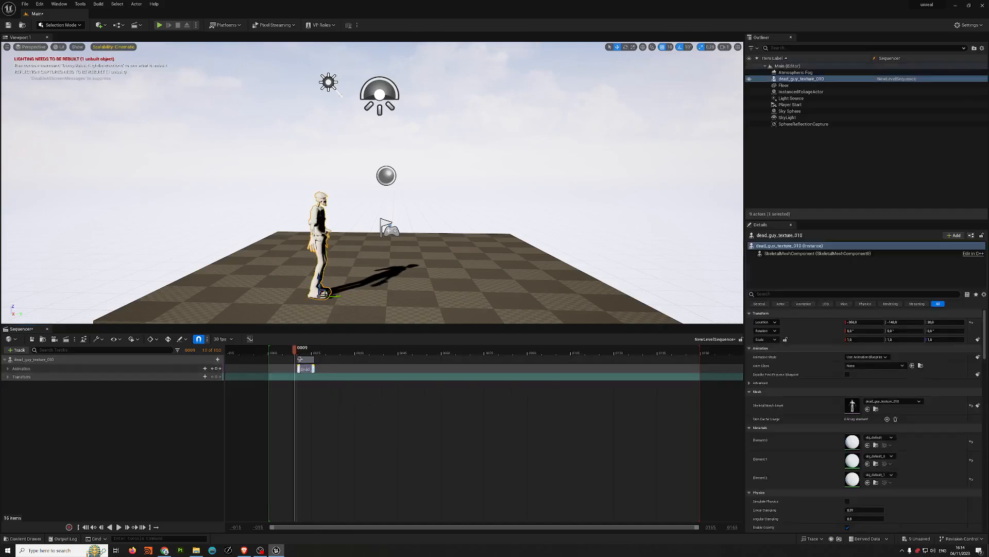
left_click_drag(307, 353, 295, 353)
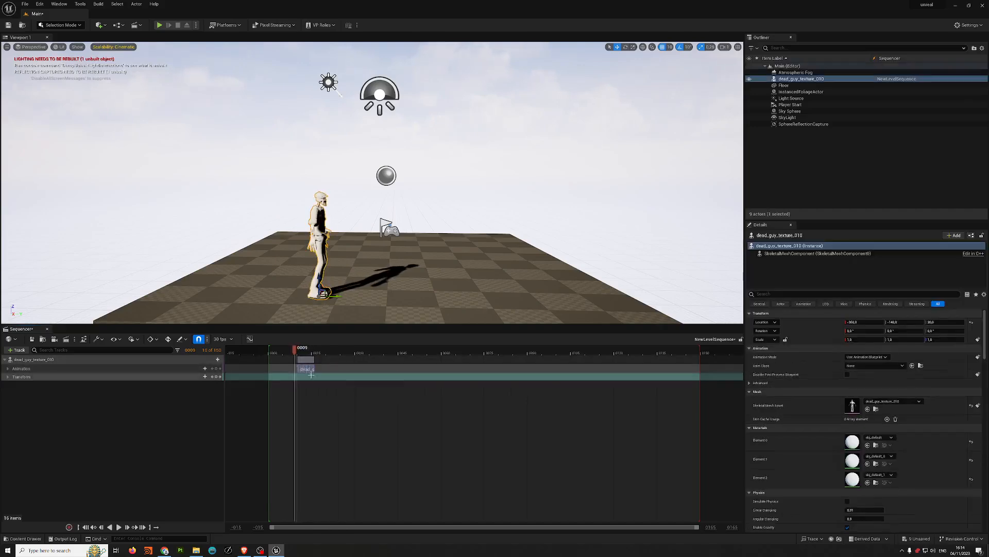
key("Delete")
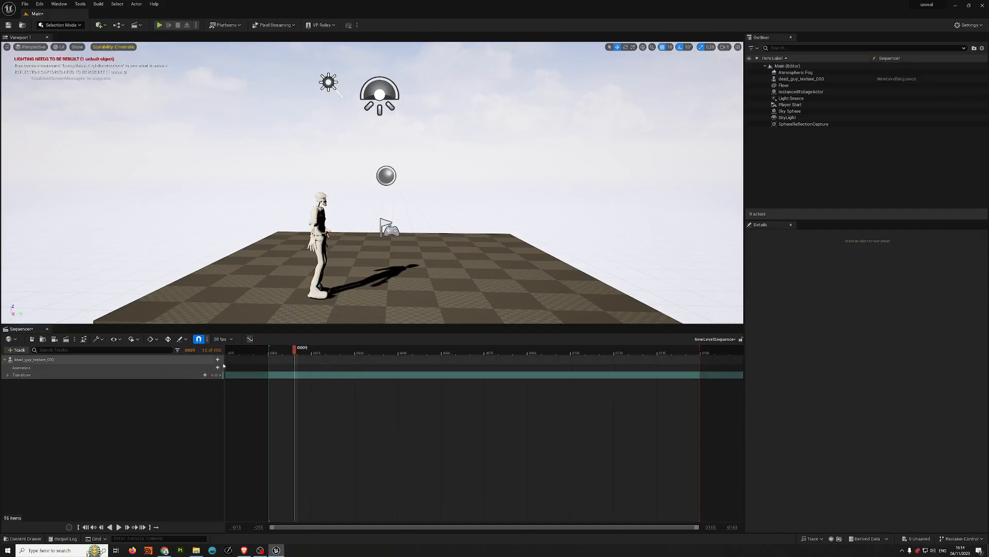
- Try the dead_guy Open_A_UE4 animation on the character's track from frame 9, and delete the clip
left_click(219, 368)
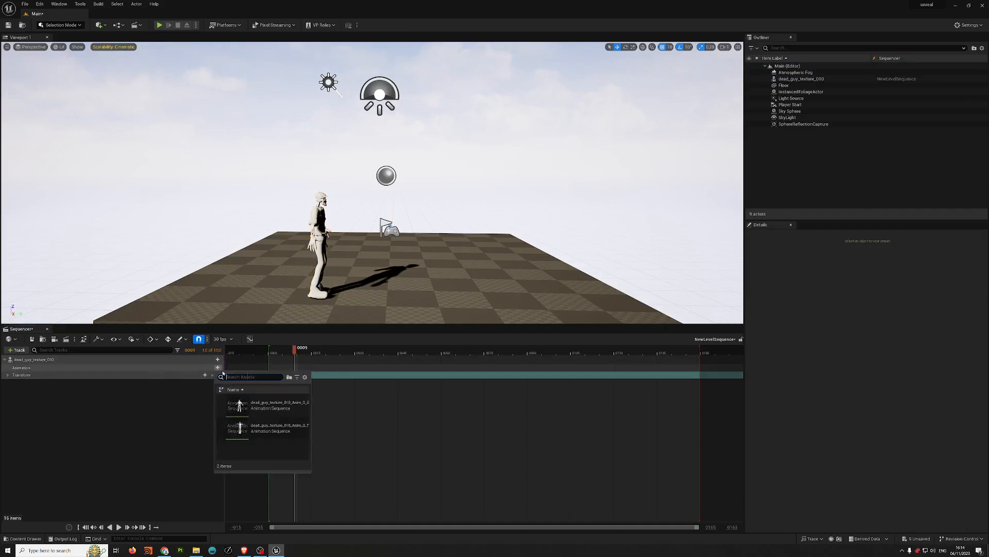
left_click(281, 428)
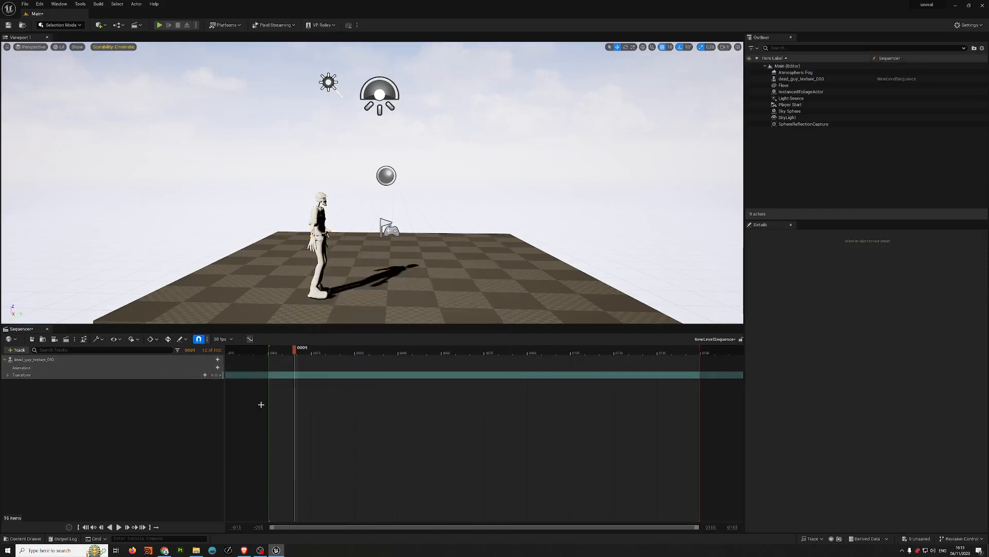
left_click(301, 369)
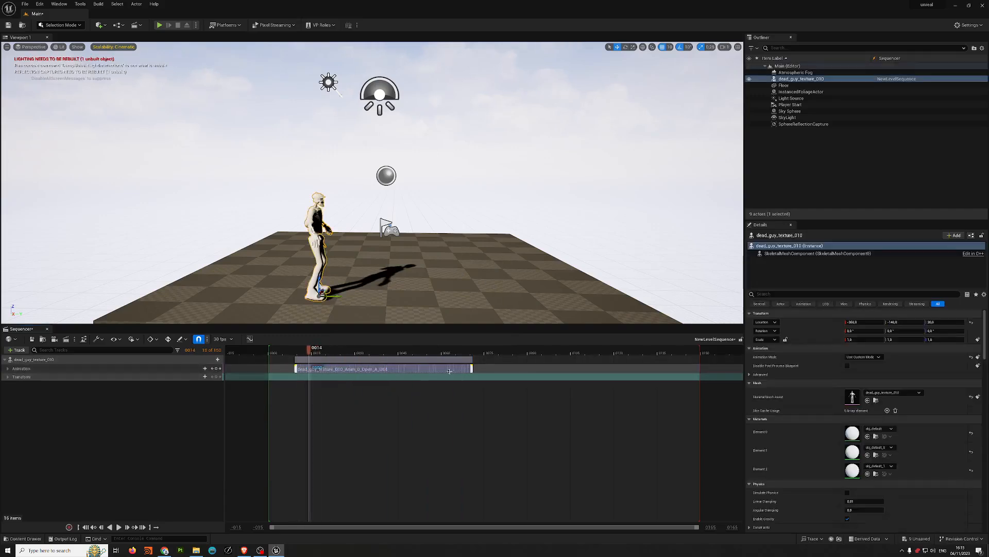
key("Delete")
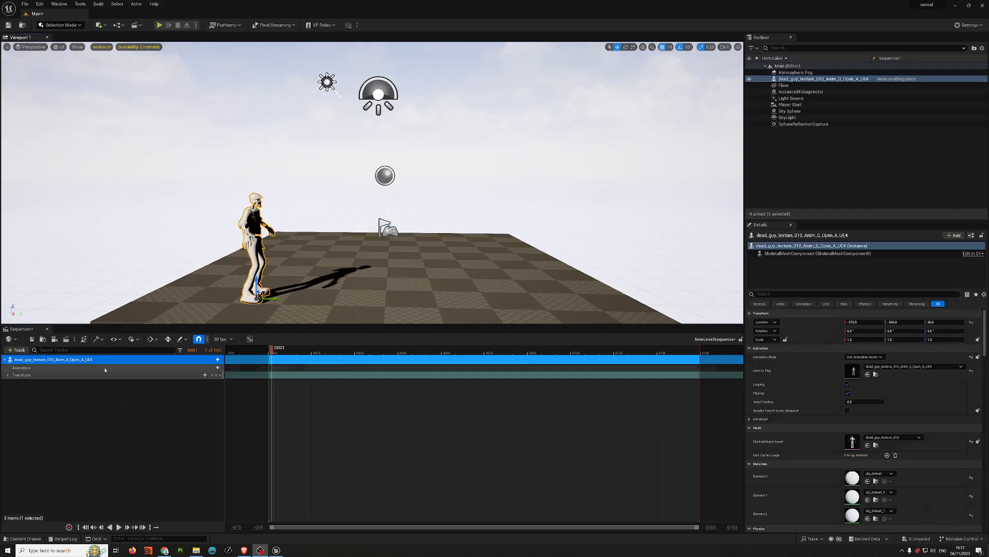
- Add the _00Move_one_Wachtbik_Anim animation to the dead_guy actor's track at frame 1 and raise the character onto the floor
left_click(119, 426)
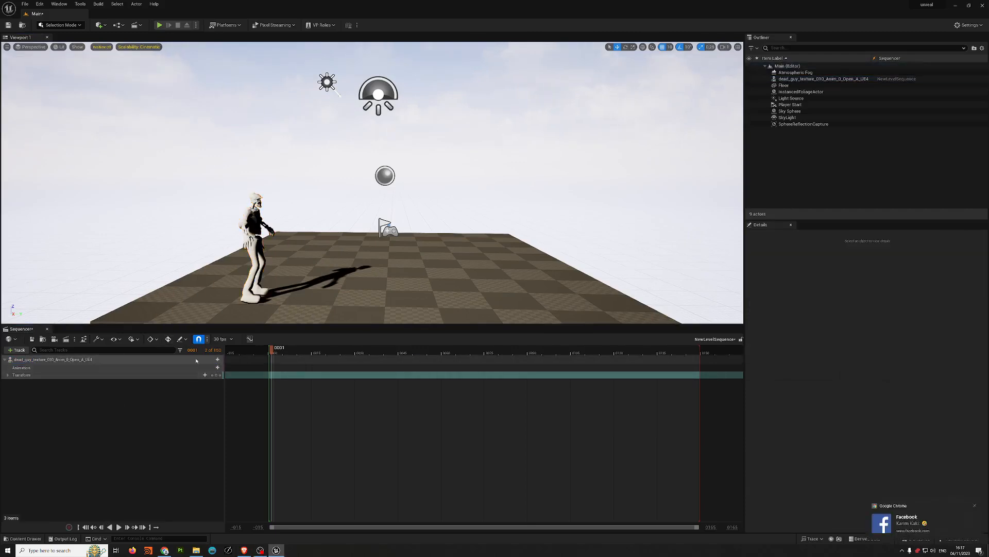
left_click(217, 367)
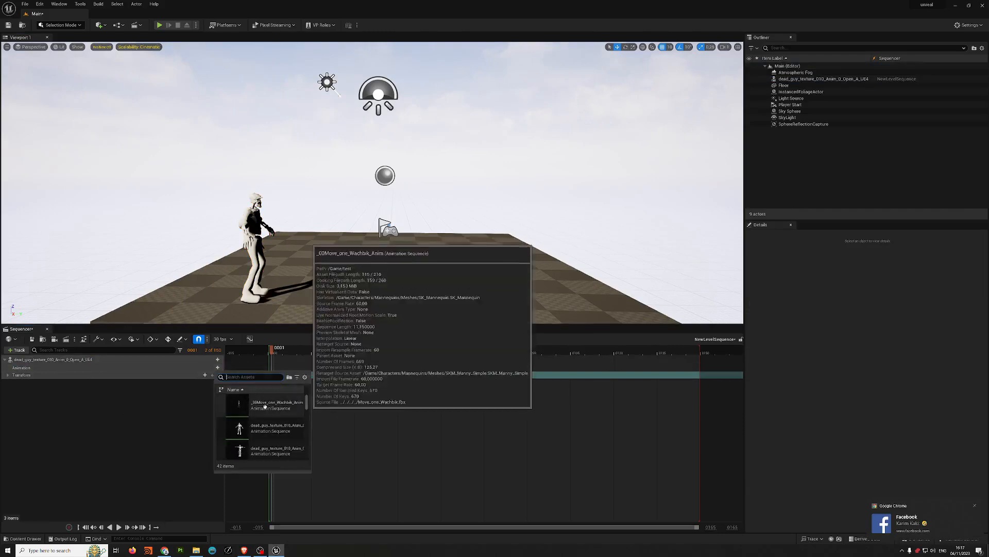
left_click(267, 407)
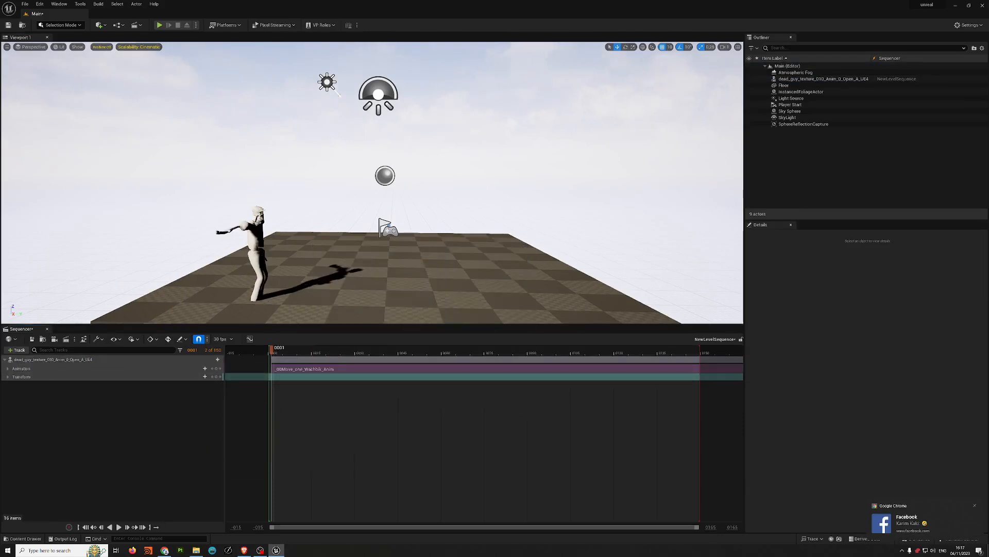
left_click(256, 239)
left_click_drag(253, 278, 221, 278)
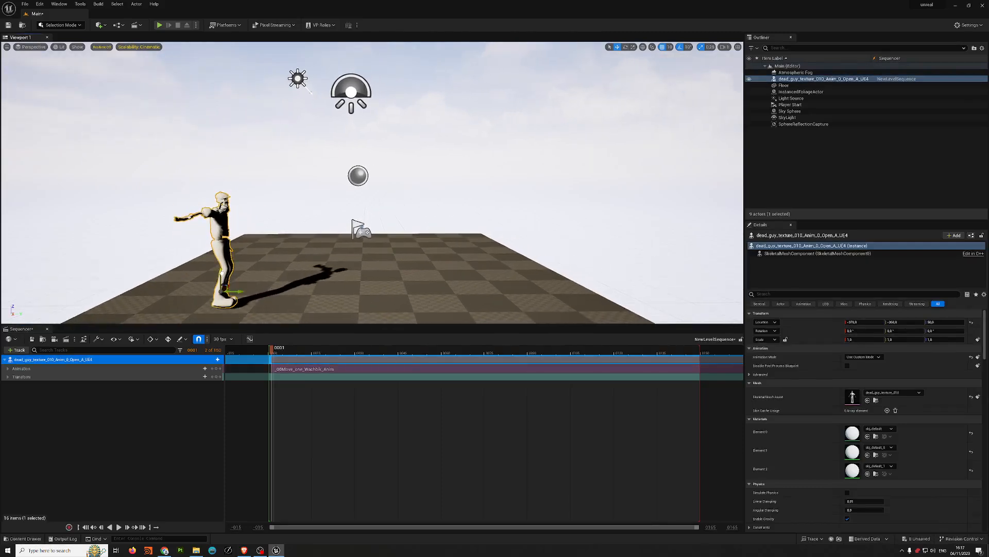
- Move the dead_guy character sideways along the floor toward its middle and check its placement against the walk animation
left_click_drag(271, 350, 359, 332)
left_click_drag(240, 292, 499, 290)
left_click_drag(401, 352, 629, 351)
mouse_move(371, 186)
right_mouse_down()
mouse_move(372, 201)
mouse_move(375, 185)
right_mouse_up()
mouse_move(369, 184)
middle_mouse_down()
mouse_move(381, 222)
mouse_move(368, 166)
middle_mouse_up()
left_click(369, 184)
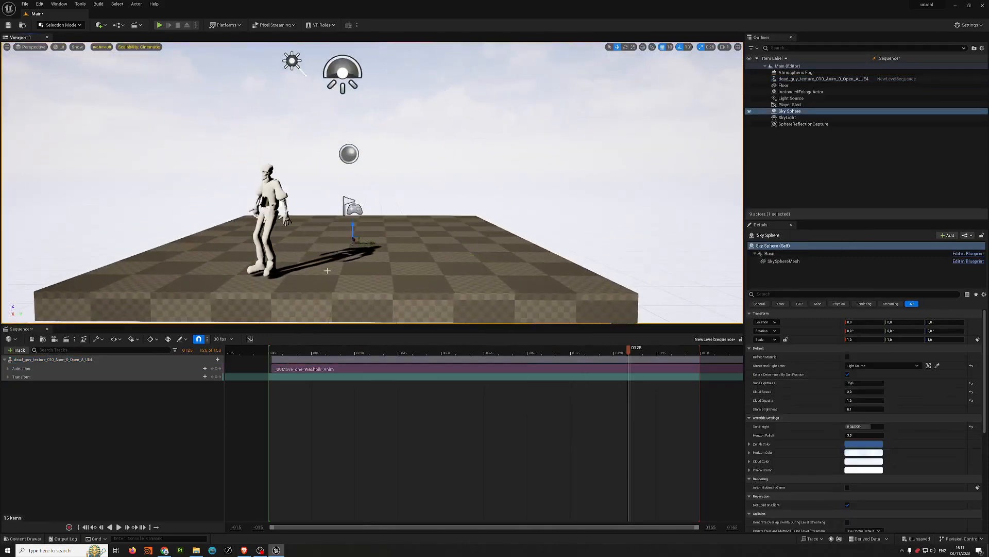
- Scrub through the early part of the sequence to examine the character's movement, ending near frame 25
left_click(309, 359)
left_click(287, 353)
left_click_drag(287, 352, 377, 360)
left_click(320, 367)
left_click(362, 353)
left_click(343, 353)
left_click(70, 354)
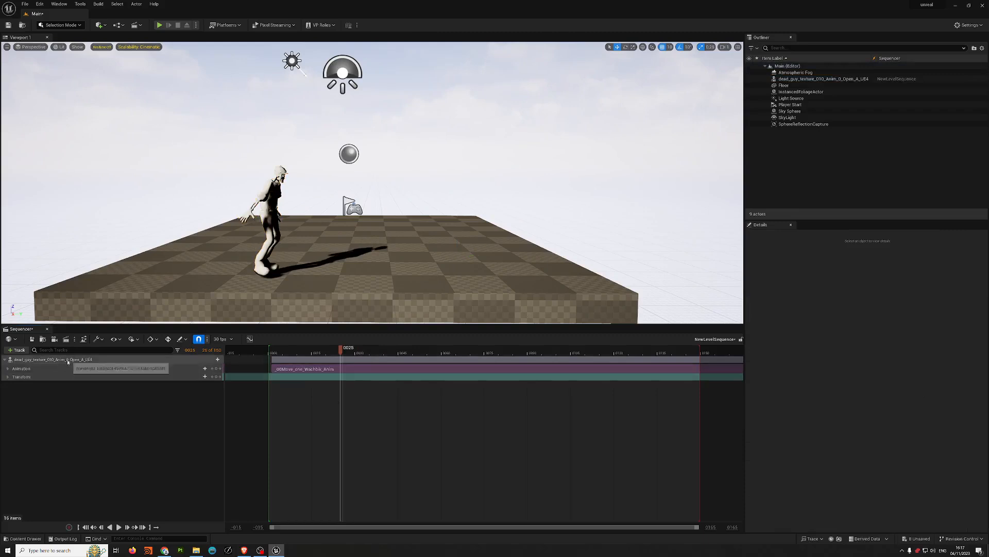
left_click(67, 360)
right_click(77, 359)
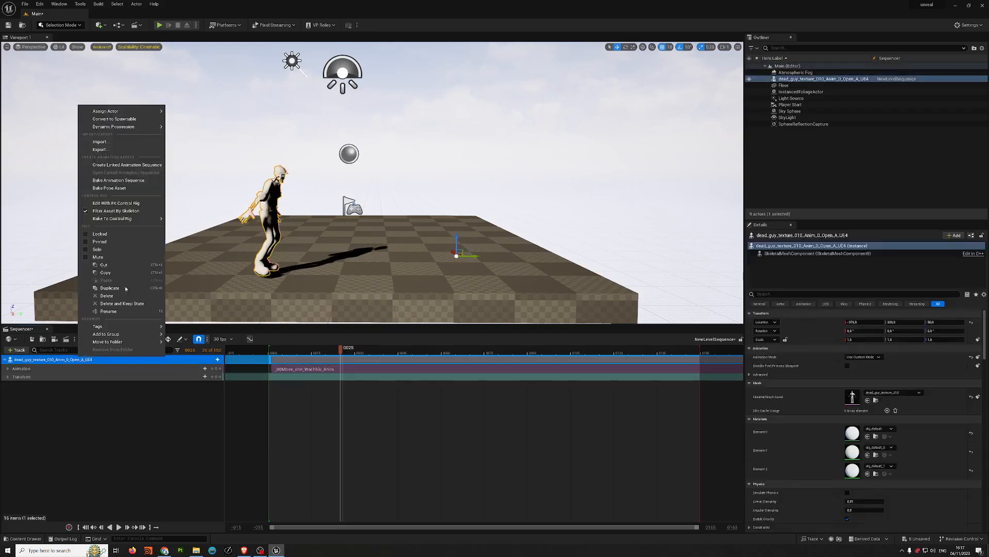
left_click(133, 180)
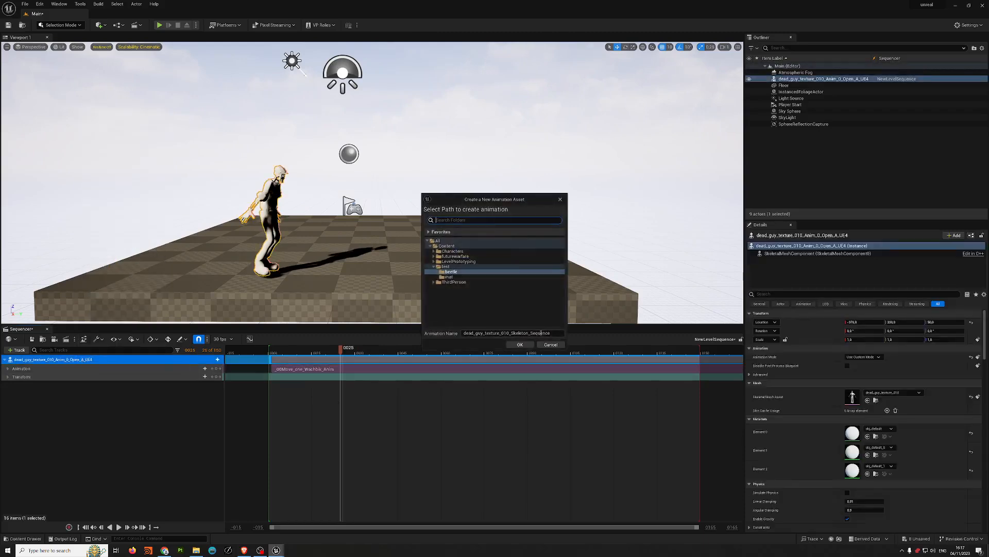
left_click(550, 345)
- Bake the dead_guy actor's animation to the CR_Mannequin_Body control rig with the default baking options
right_click(72, 359)
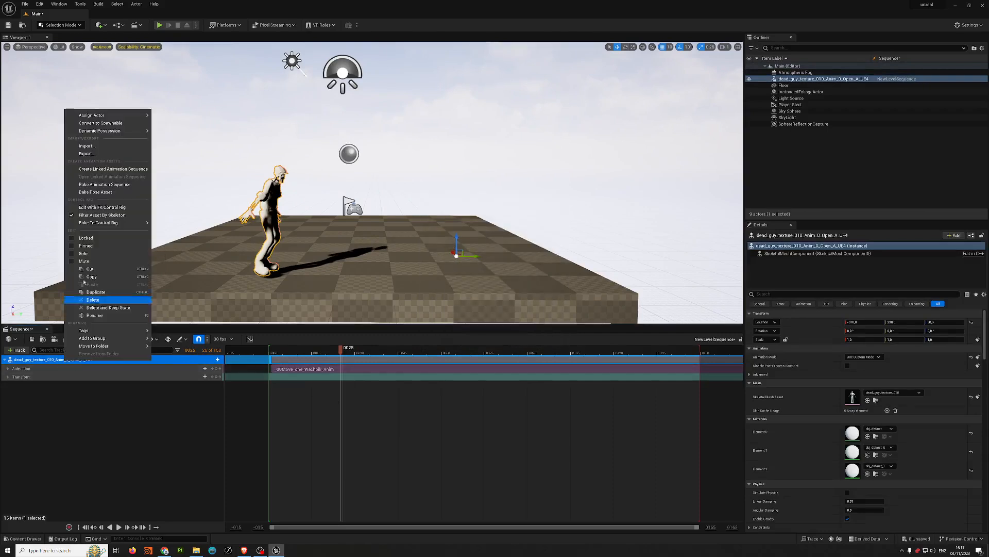
mouse_move(118, 223)
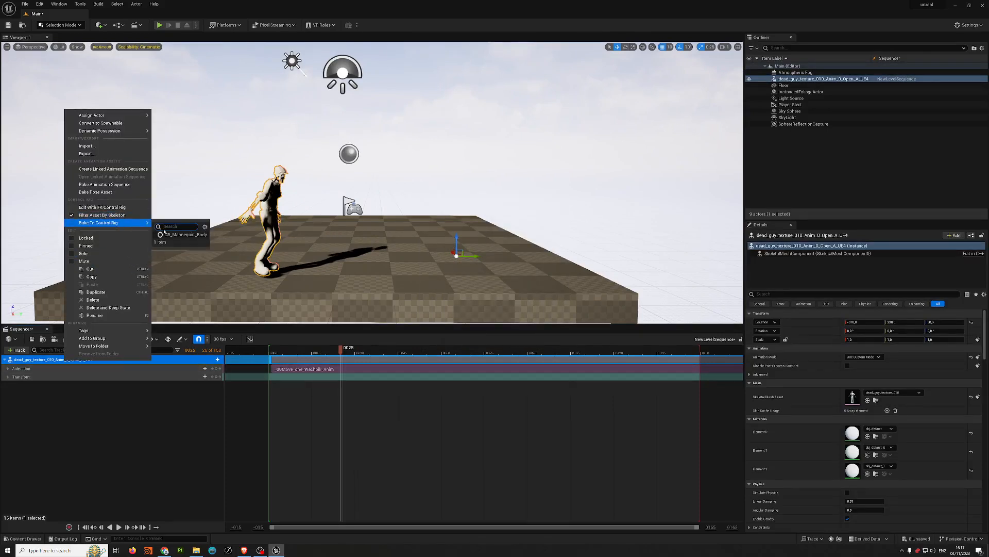
left_click(188, 235)
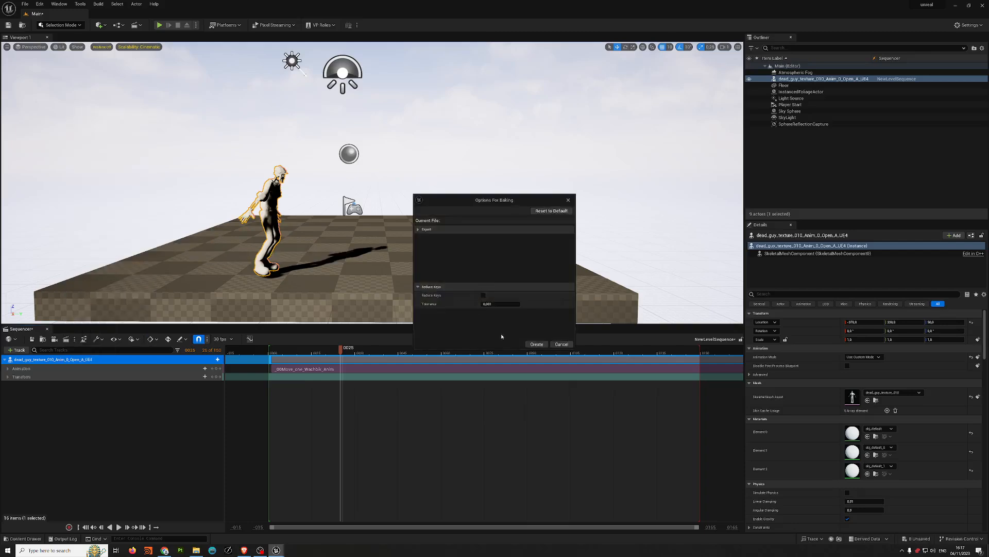
left_click(536, 344)
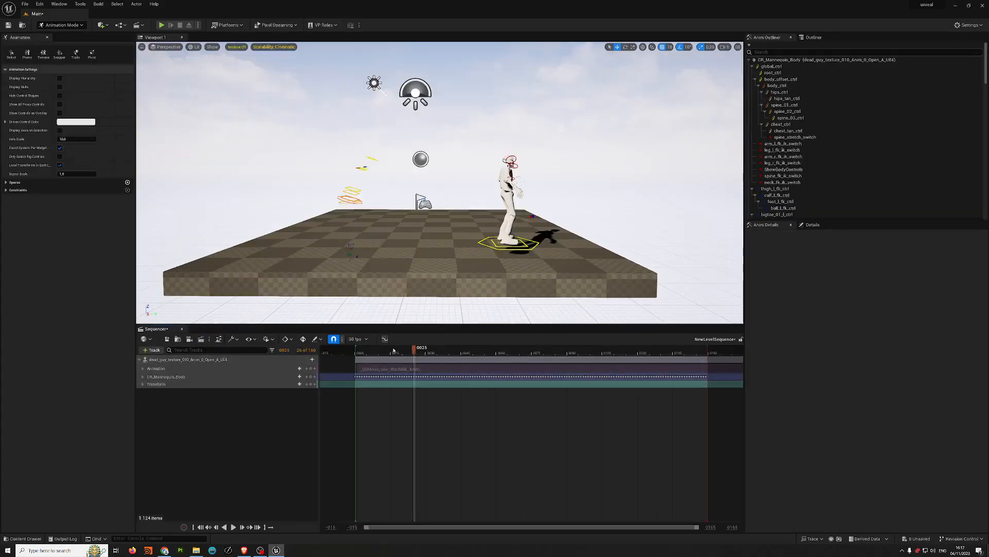
- Examine the baked control rig motion close up around frame 56 and check the Active option of the original animation section
left_click_drag(363, 352, 487, 360)
key("w")
right_click_drag(391, 205, 360, 216)
key("w")
key("q")
scroll(360, 211, "down", 1)
key("q")
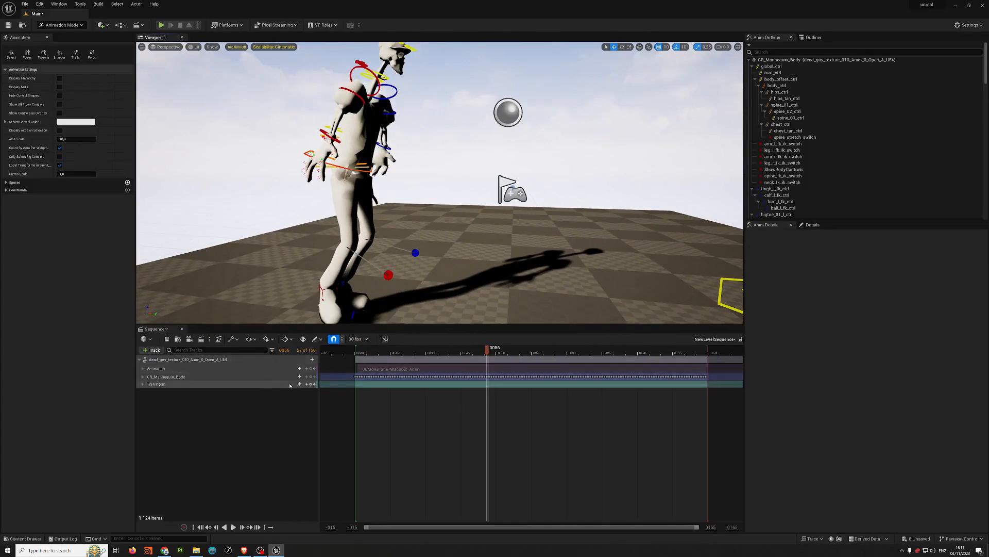
right_click(386, 367)
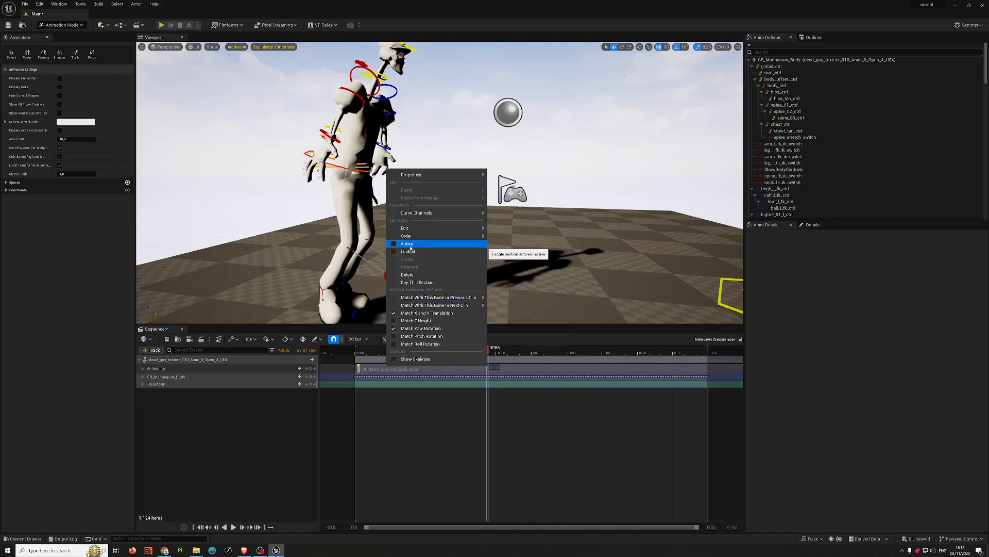
left_click(268, 435)
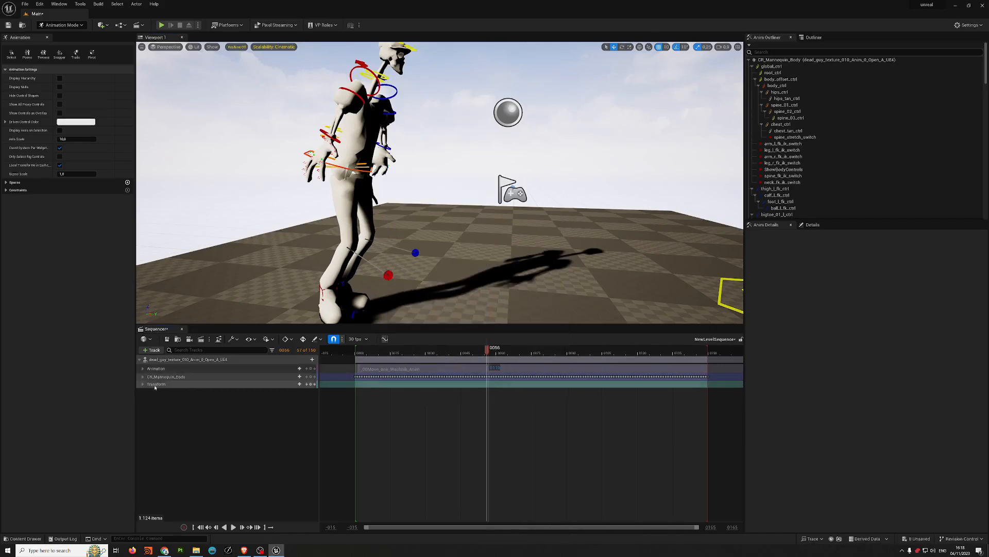
- Add an additive section to the CR_Mannequin_Body track and shift it to start at frame 1
left_click_drag(473, 350, 409, 350)
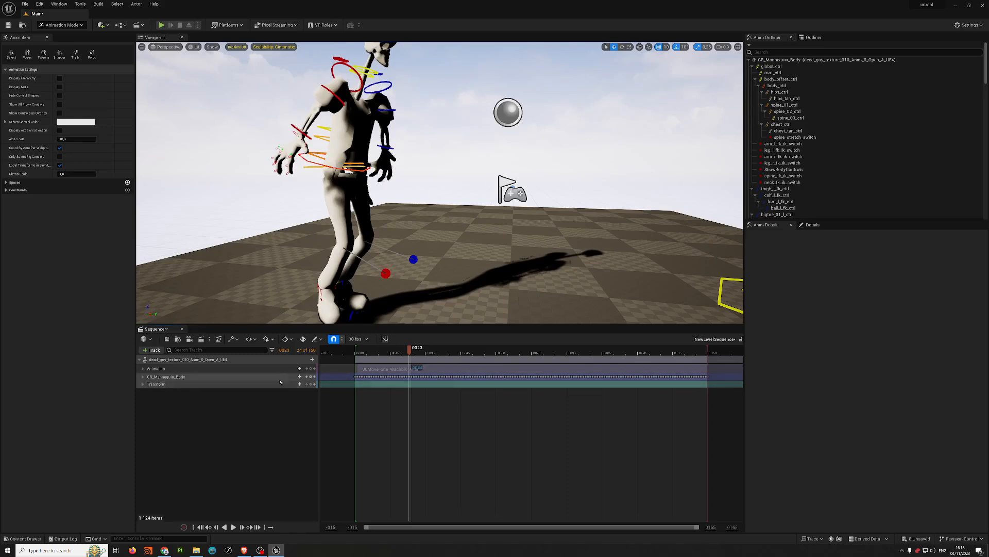
left_click(299, 377)
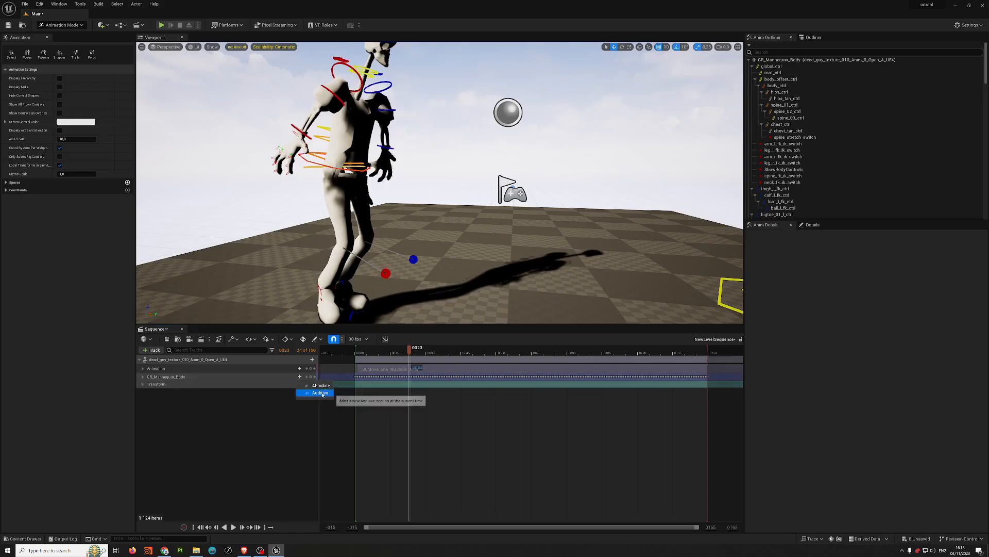
left_click(346, 401)
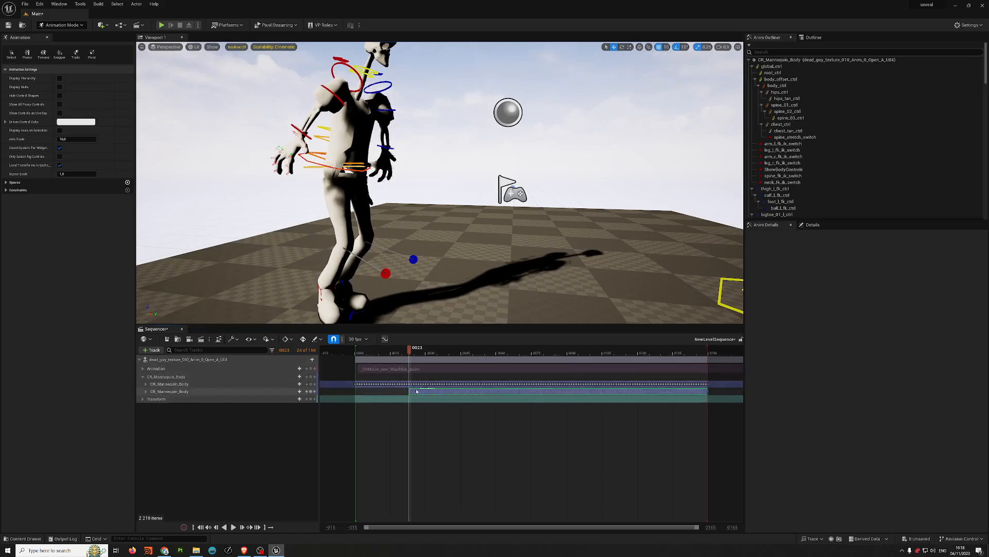
left_click_drag(413, 392, 361, 392)
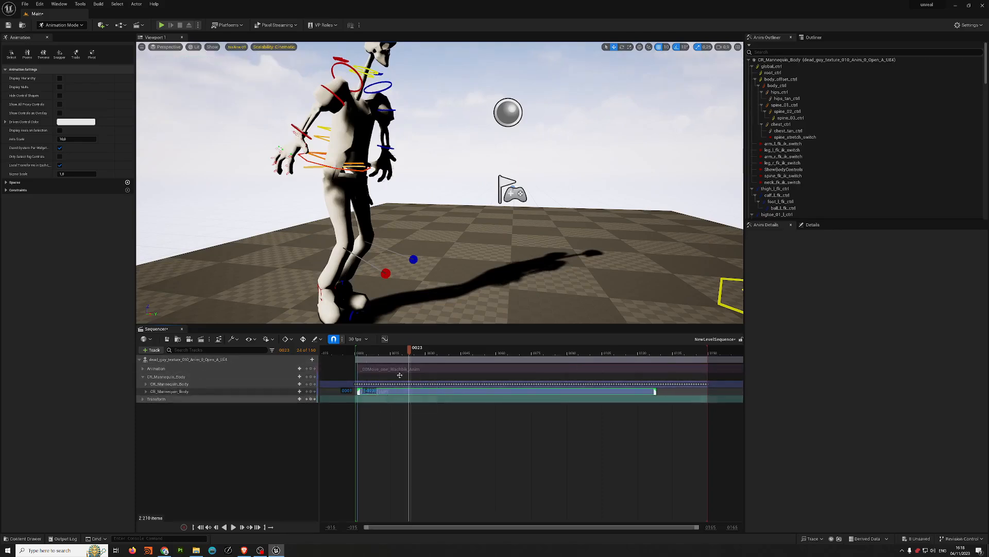
- At frame 14, raise the leg_l_pv_ik_ctrl control and try rotating the upperarm_r_fk_ctrl control
left_click_drag(409, 350, 388, 349)
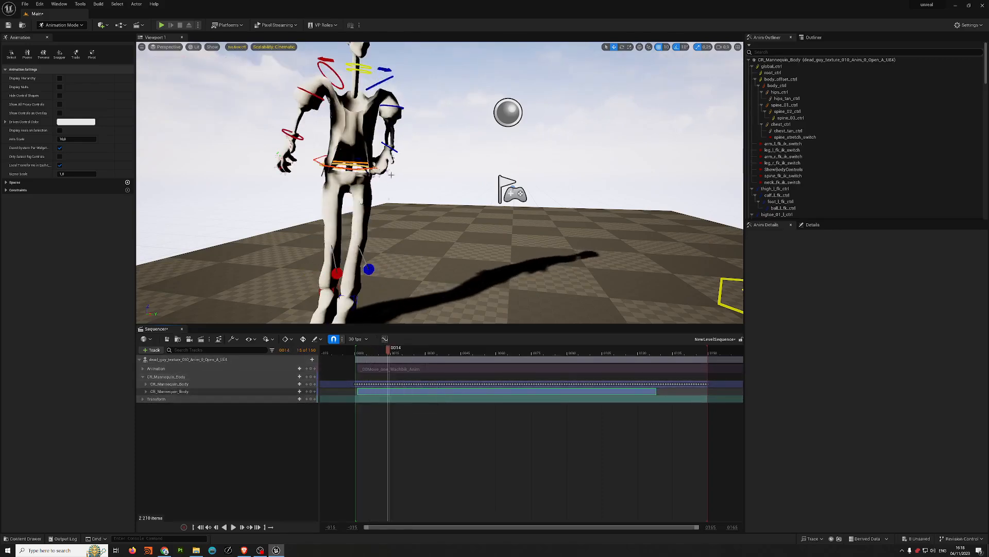
left_click(370, 269)
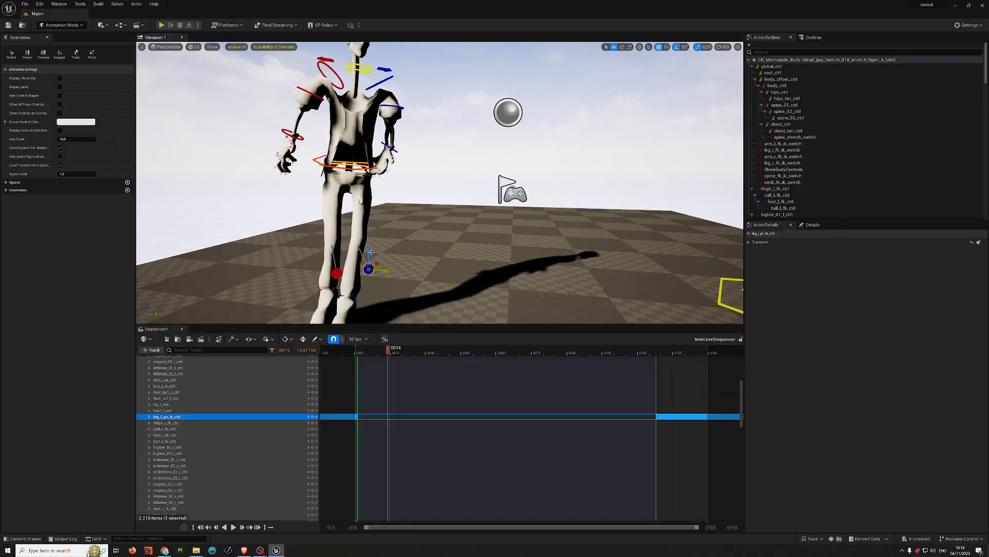
left_click_drag(372, 244, 370, 238)
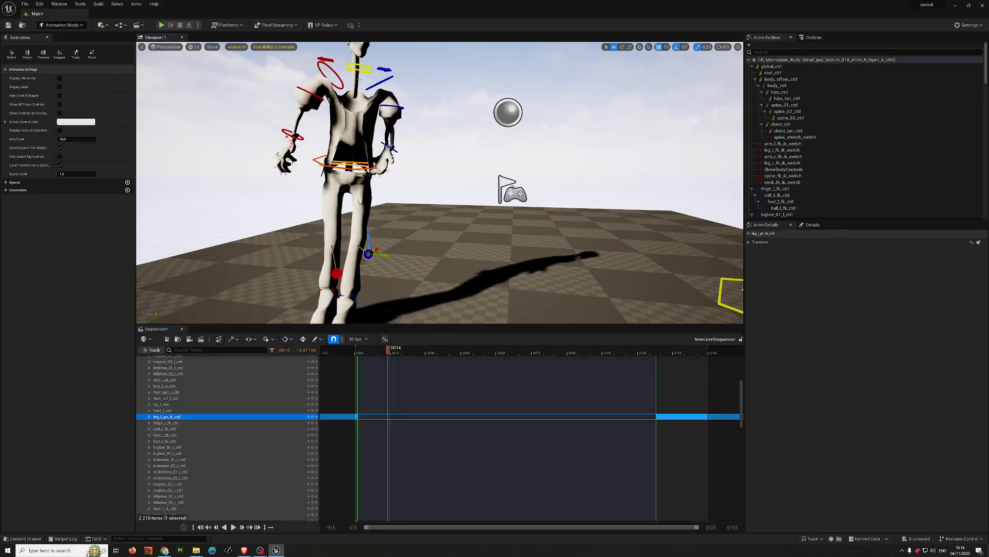
left_click(338, 79)
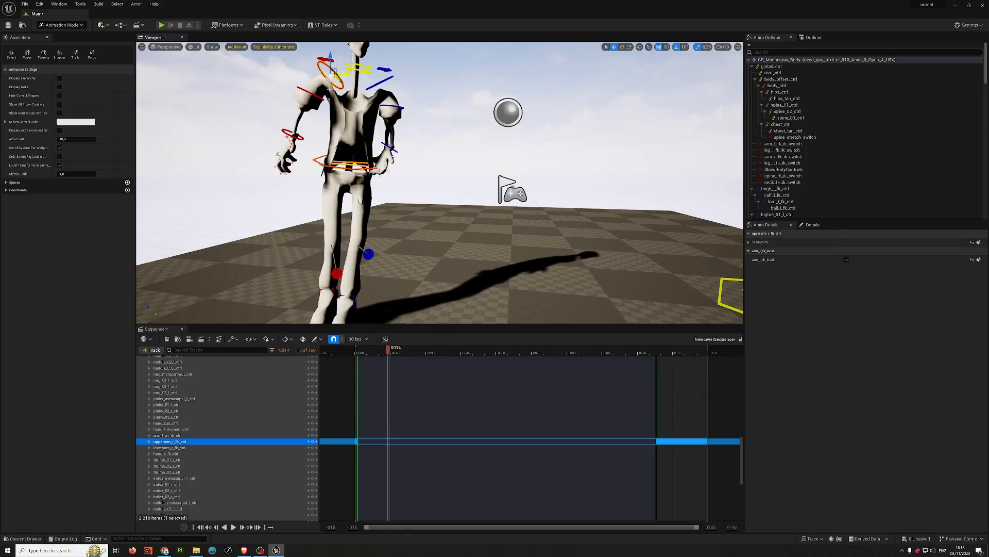
key("e")
left_click_drag(317, 81, 314, 69)
right_click_drag(472, 168, 456, 180)
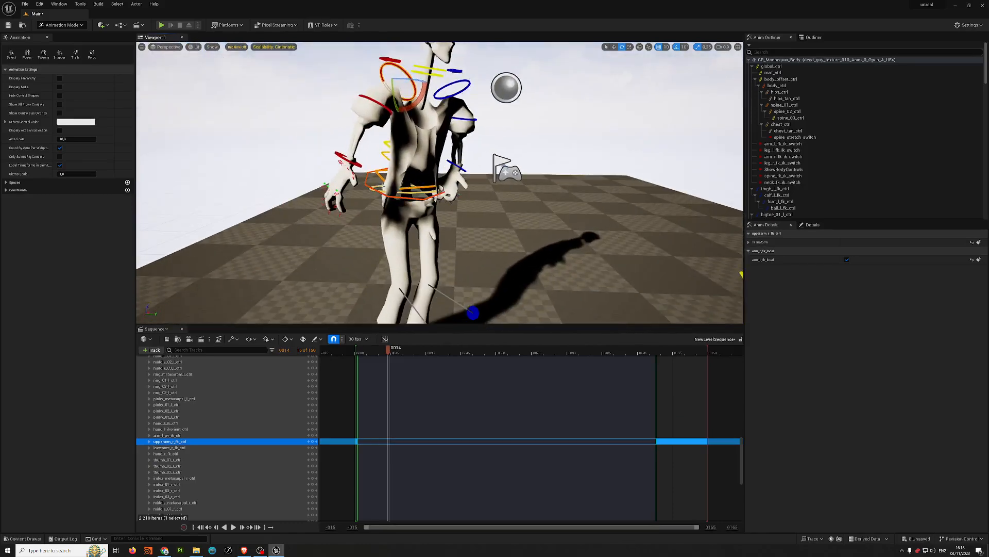
- Rotate upperarm_l_fk_ctrl to swing the arm outward, key it at frame 14, and enable automatic keying
left_click(465, 84)
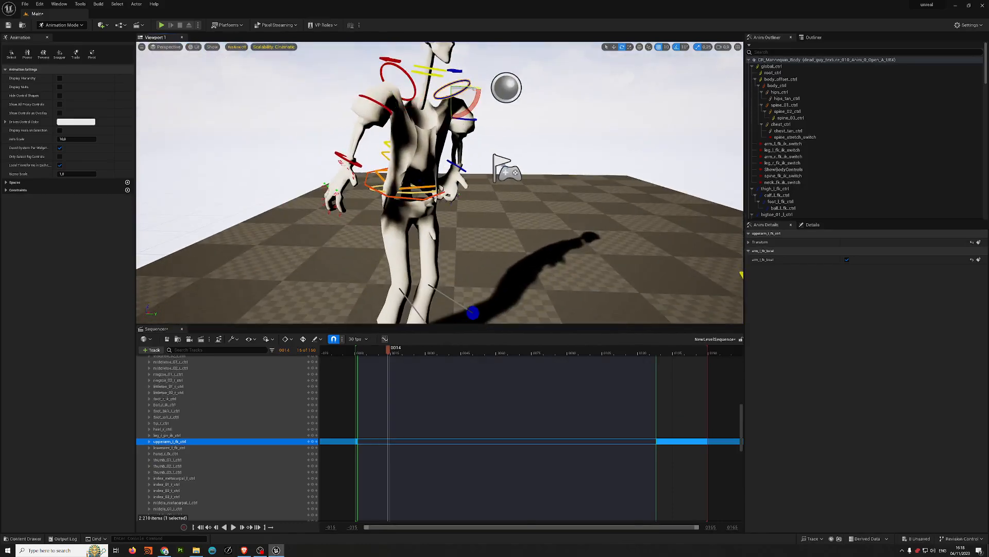
left_click_drag(479, 103, 466, 93)
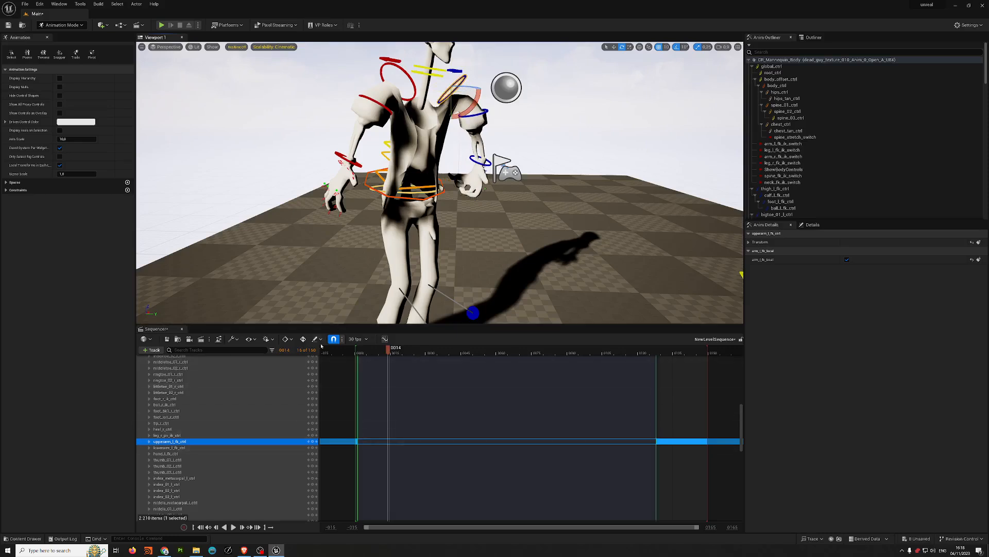
key("s")
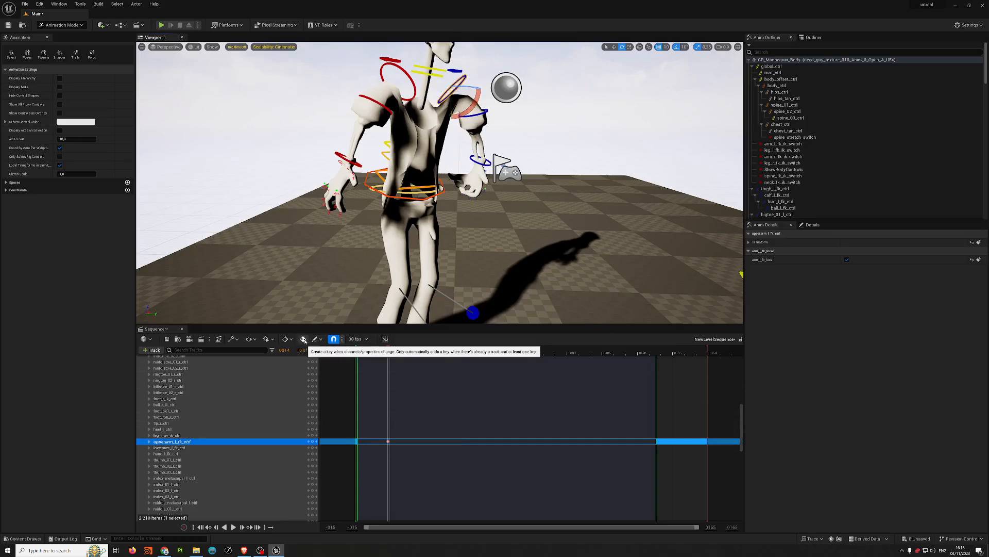
left_click(303, 339)
key("s")
- At frame 58, rotate the body_ctrl control to lean the character's body backward into a more upright pose
right_click_drag(562, 189, 479, 193)
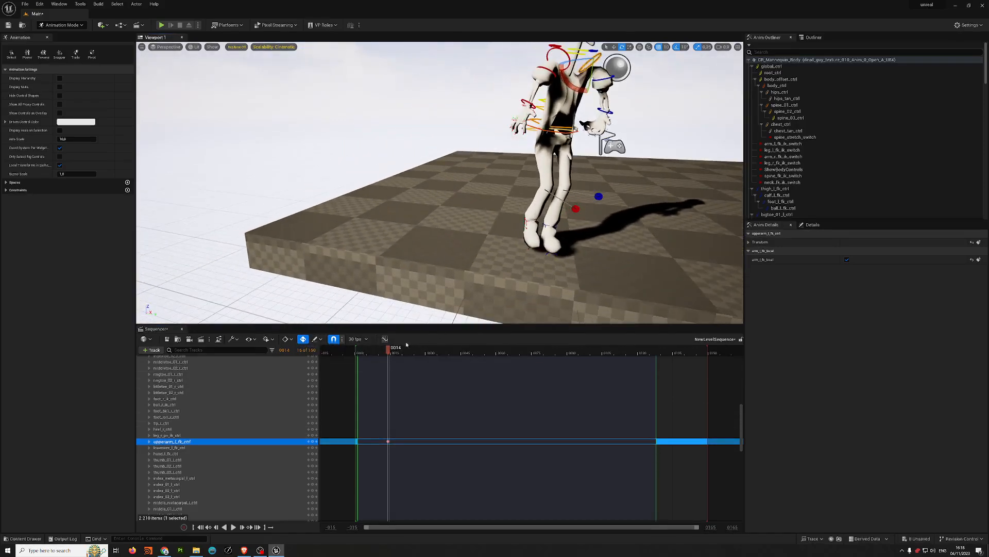
left_click_drag(388, 351, 492, 350)
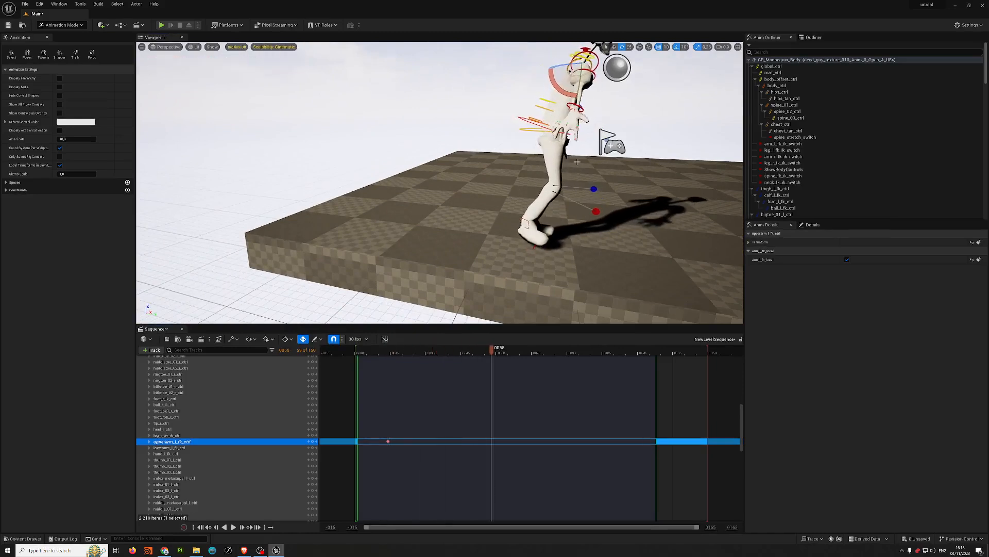
left_click(533, 122)
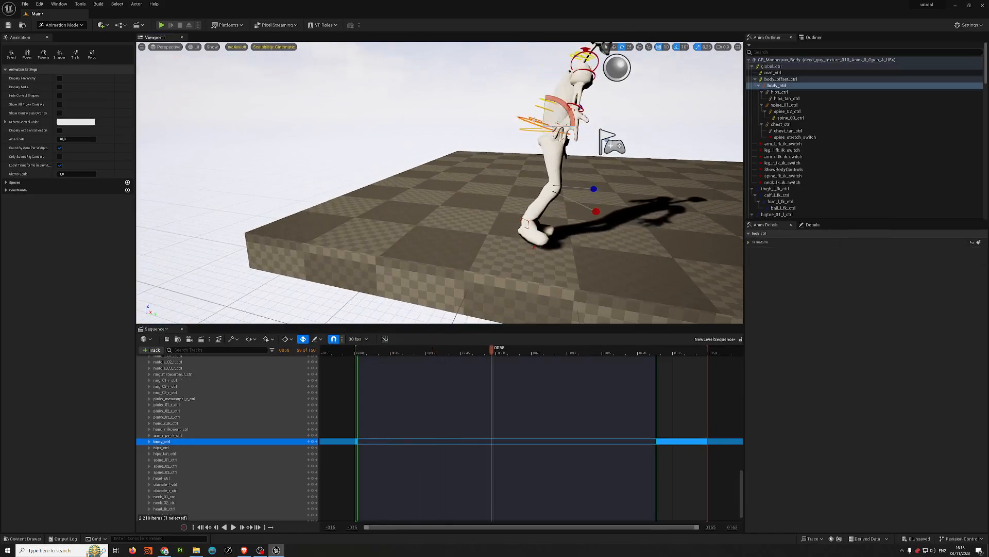
left_click_drag(550, 98, 540, 97)
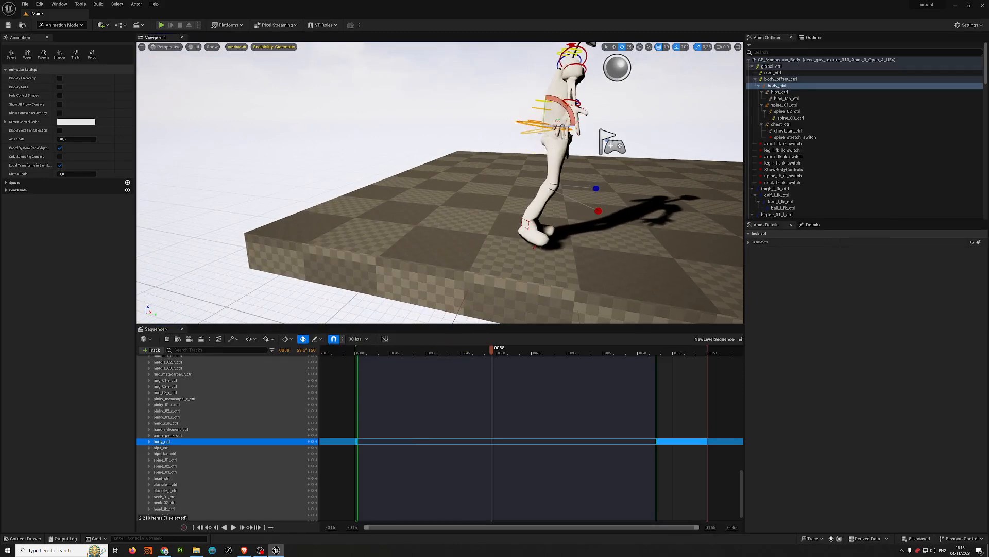
left_click(534, 132)
mouse_move(550, 102)
left_mouse_down()
mouse_move(527, 118)
mouse_move(548, 100)
mouse_move(540, 101)
left_mouse_up()
left_click(526, 126)
right_click_drag(641, 154, 593, 155)
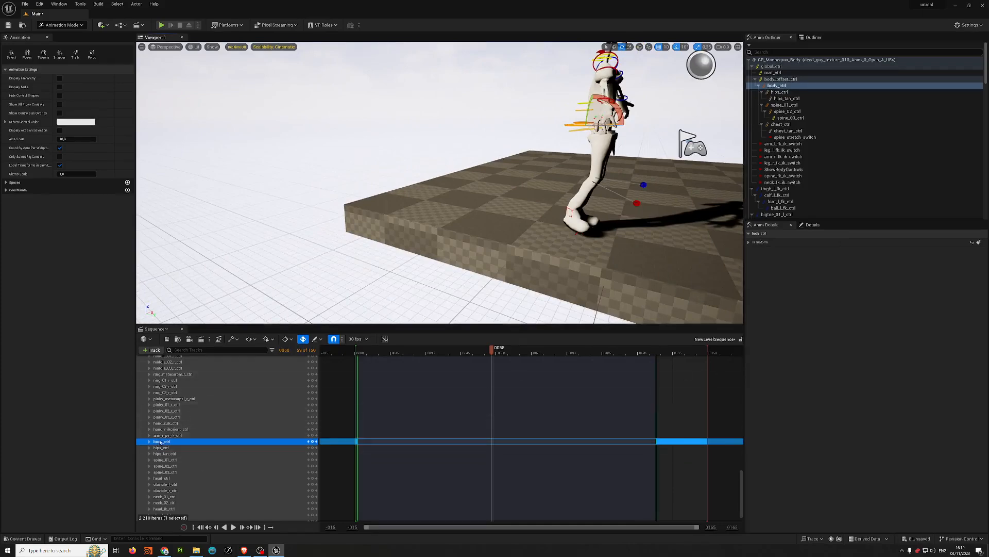
right_click_drag(494, 201, 515, 180)
right_click_drag(608, 247, 603, 281)
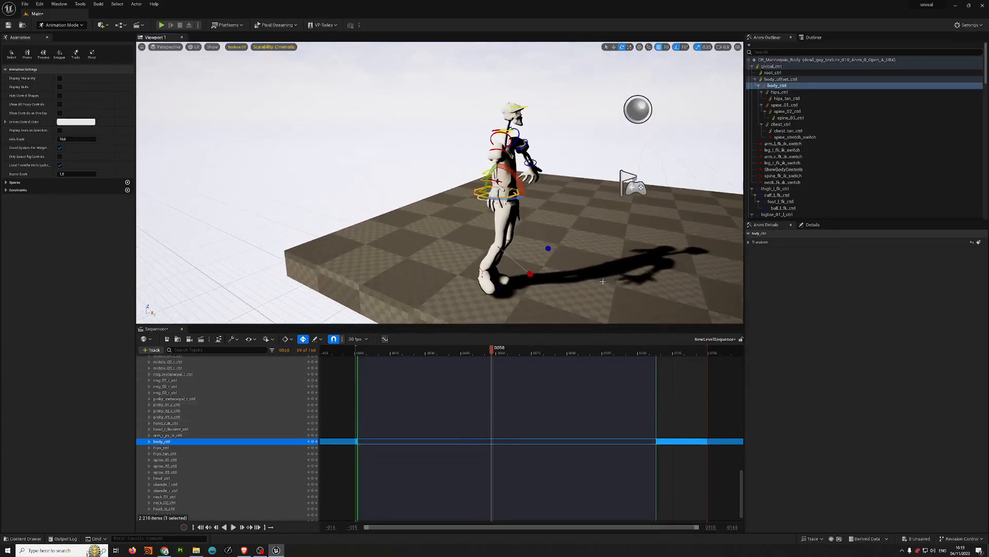
- Select the character's head_ctrl control and rotate the head near frame 102
left_click_drag(483, 354, 595, 352)
left_click(509, 110)
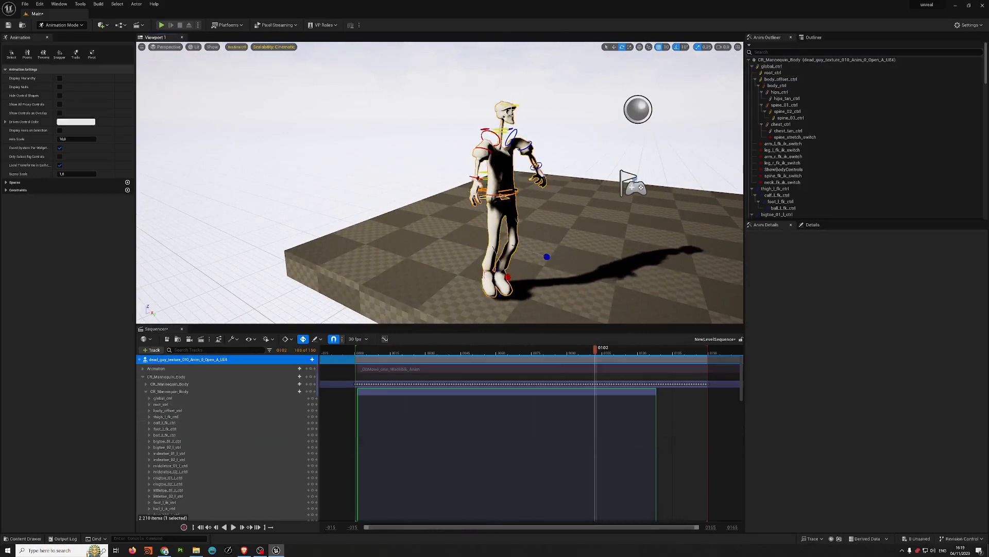
left_click(519, 104)
left_click_drag(525, 118, 538, 120)
mouse_move(593, 352)
left_mouse_down()
mouse_move(512, 352)
mouse_move(590, 353)
left_mouse_up()
left_click_drag(529, 120, 533, 120)
- Scrub back through the adjusted animation, return to frame 0, and look through the control tracks above head_ctrl
left_click_drag(591, 353, 457, 355)
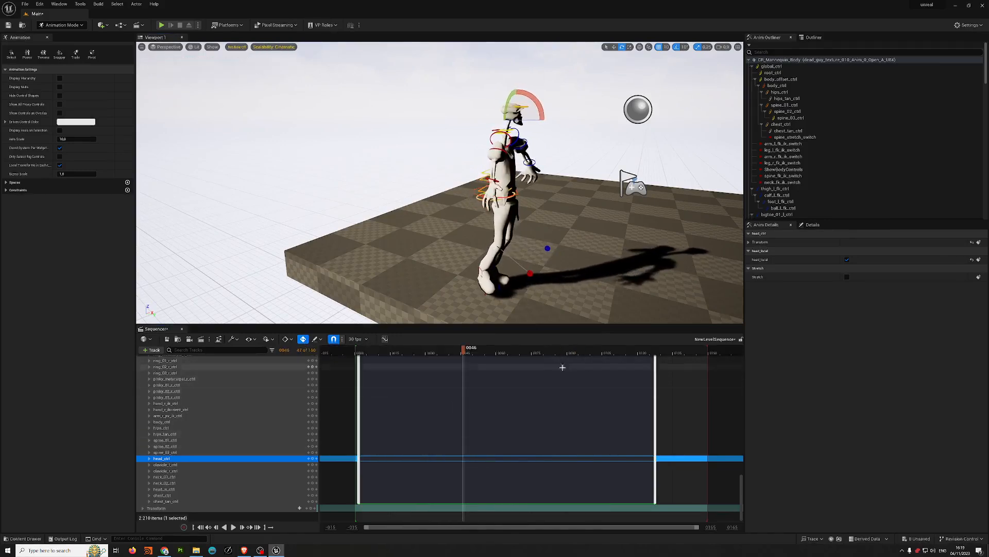
left_click_drag(454, 352, 374, 350)
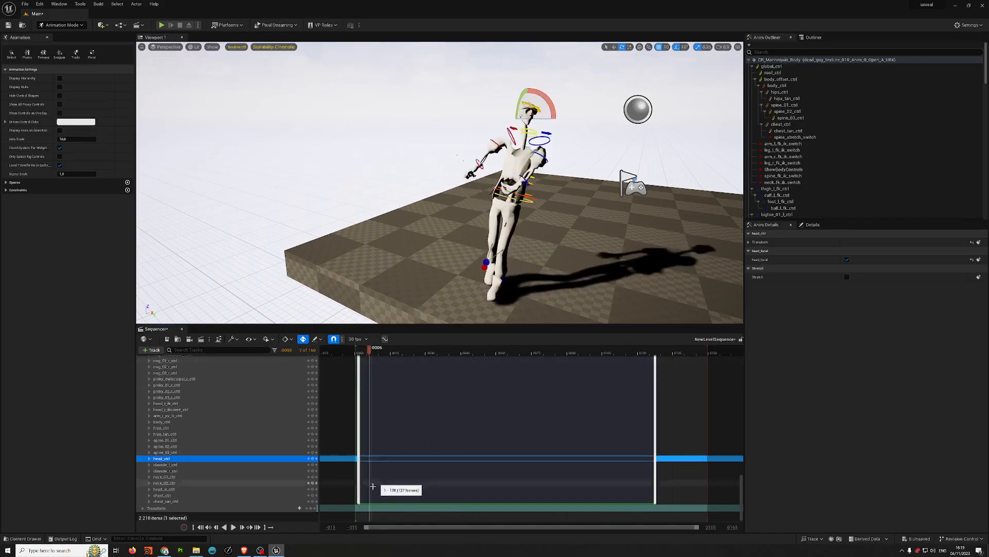
left_click(200, 526)
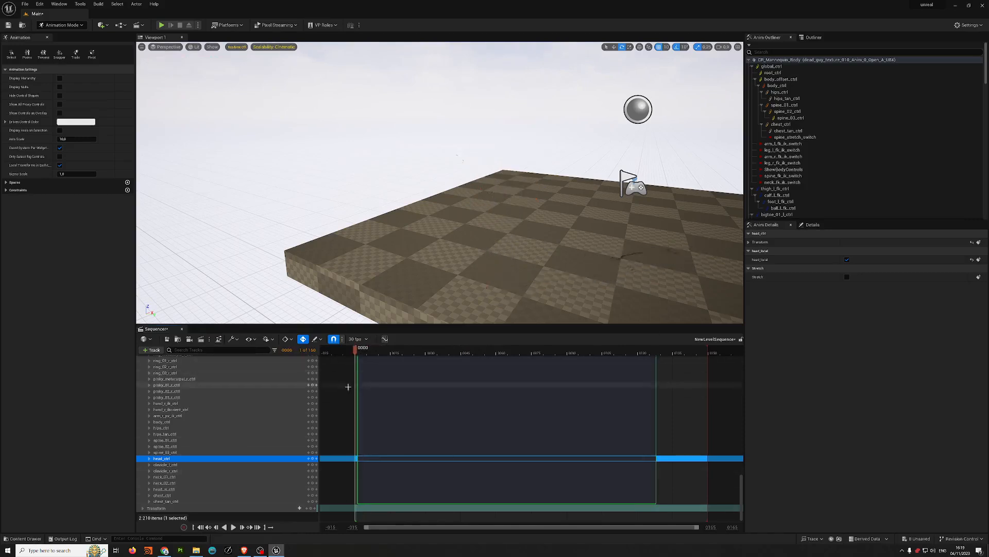
scroll(299, 361, "up", 5)
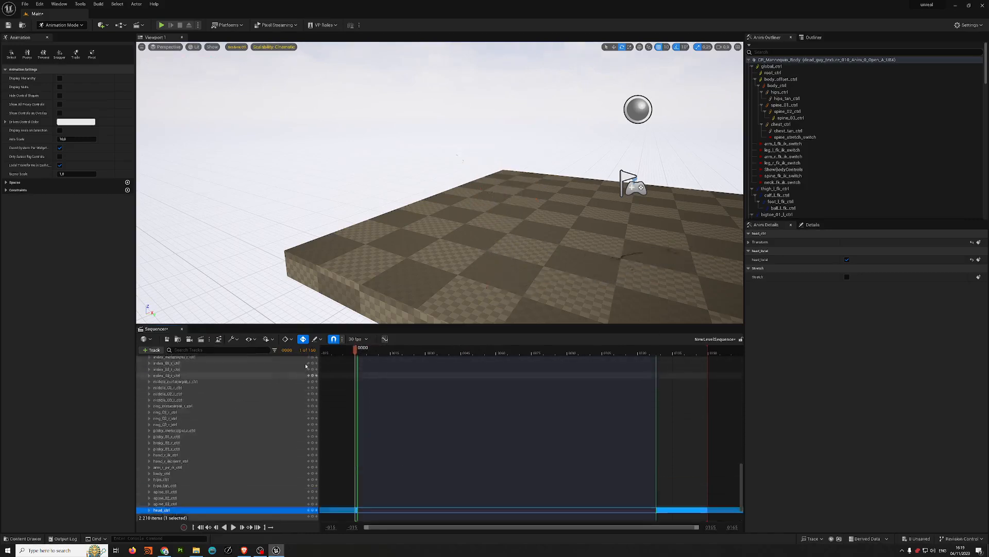
scroll(299, 360, "up", 4)
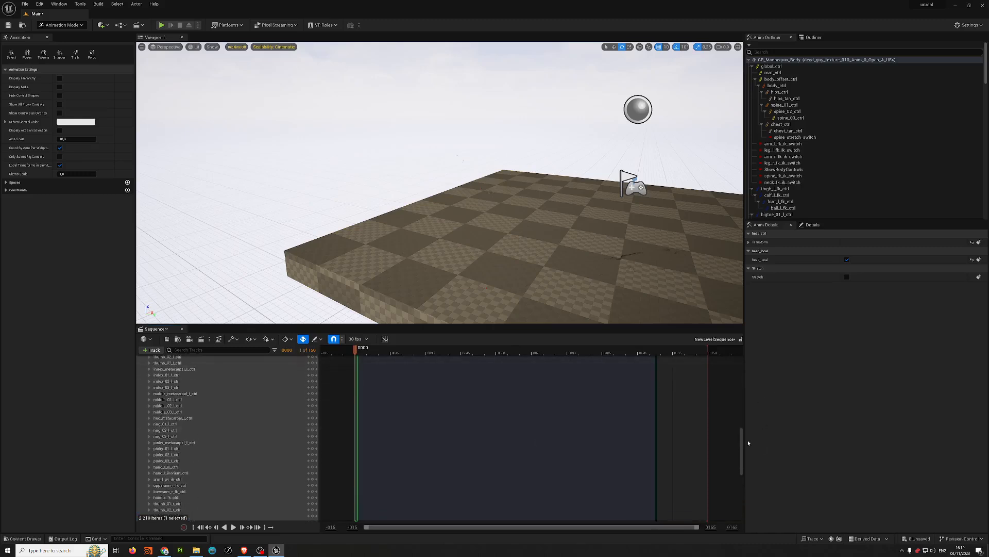
- Key all controls of the additive CR_Mannequin_Body layer at frame 0
left_click_drag(743, 443, 742, 374)
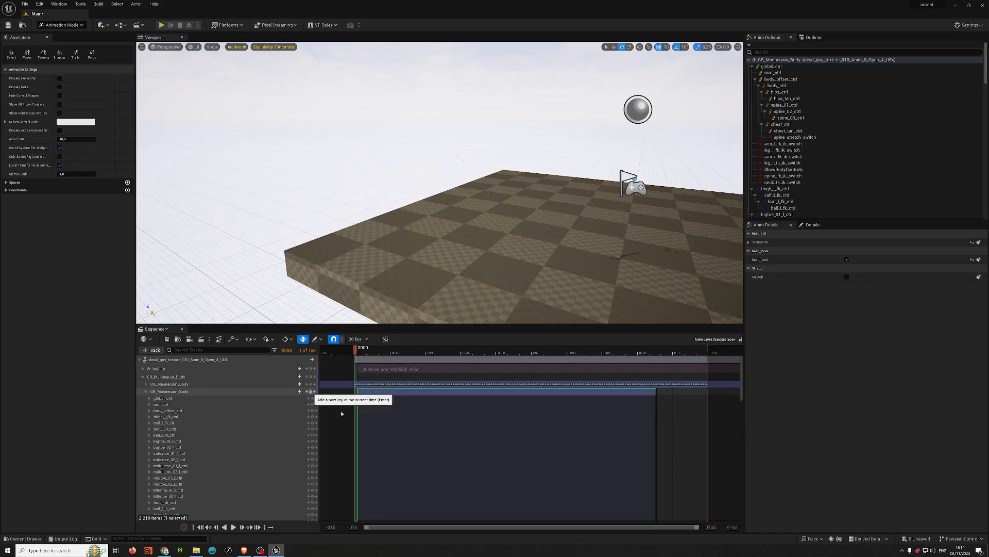
left_click(311, 392)
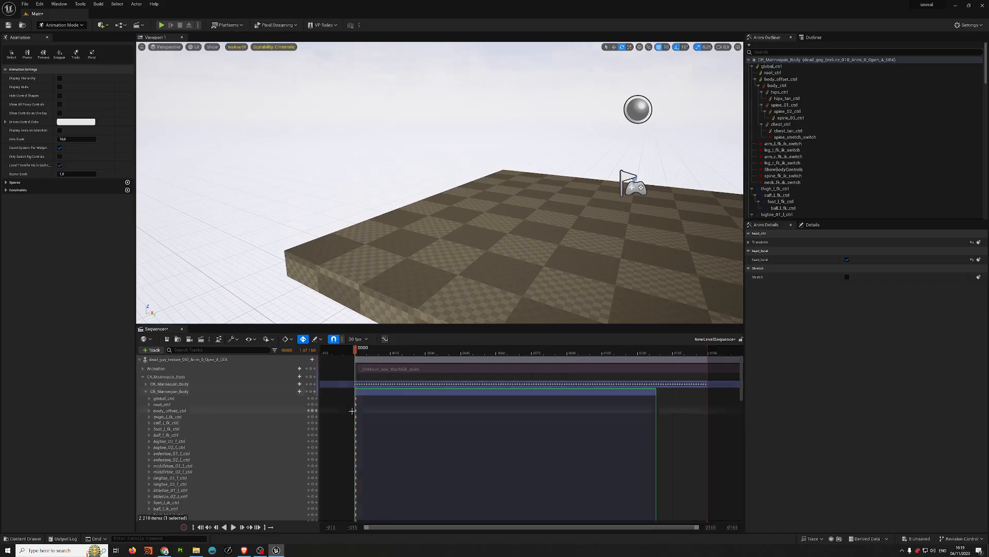
- Rotate the character's head_ctrl control at frame 55 and again near frame 95
left_click(448, 349)
left_click_drag(448, 349, 485, 349)
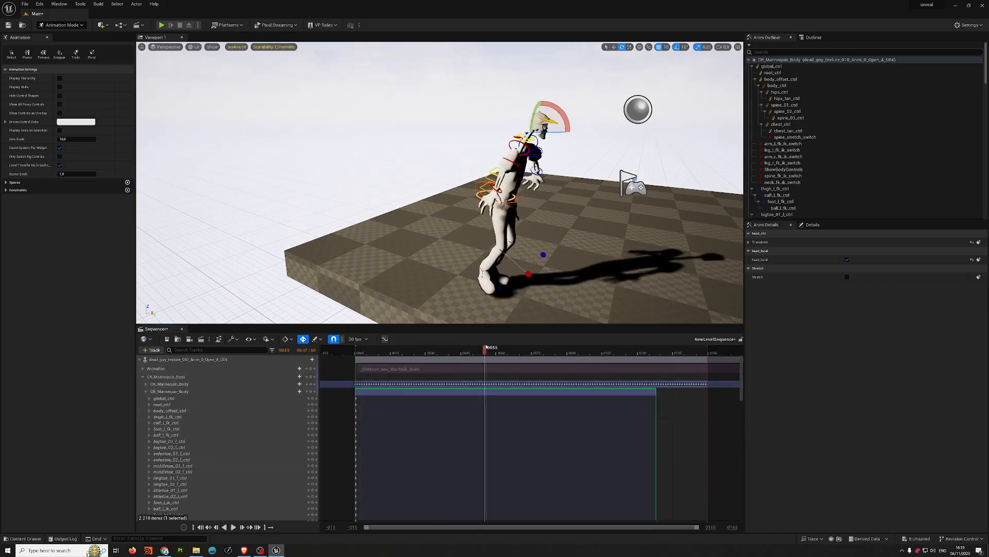
left_click_drag(560, 109, 567, 132)
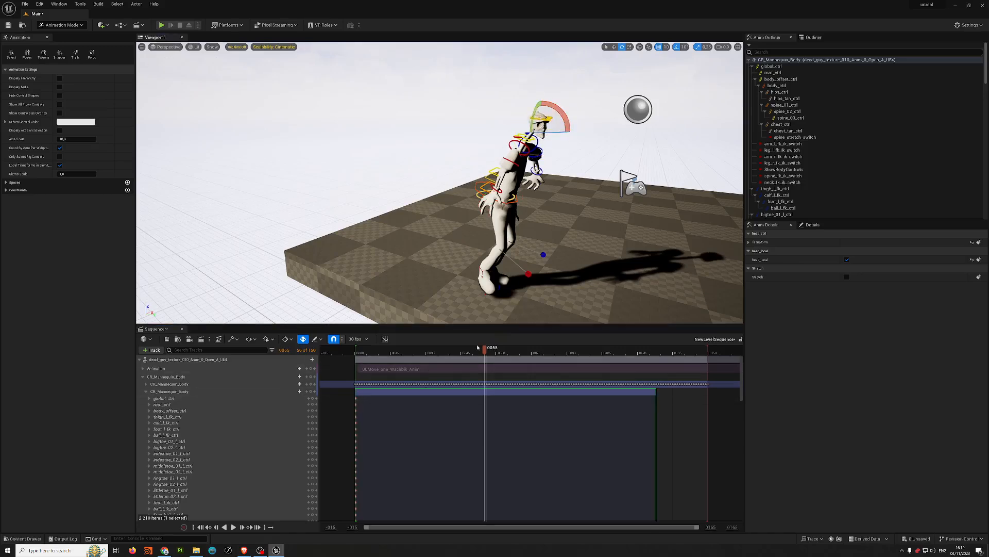
left_click_drag(486, 348, 581, 348)
left_click_drag(547, 133, 551, 132)
- At frame 84, rotate body_ctrl to tilt the character's body backward into a more upright stance
left_click_drag(582, 352, 553, 353)
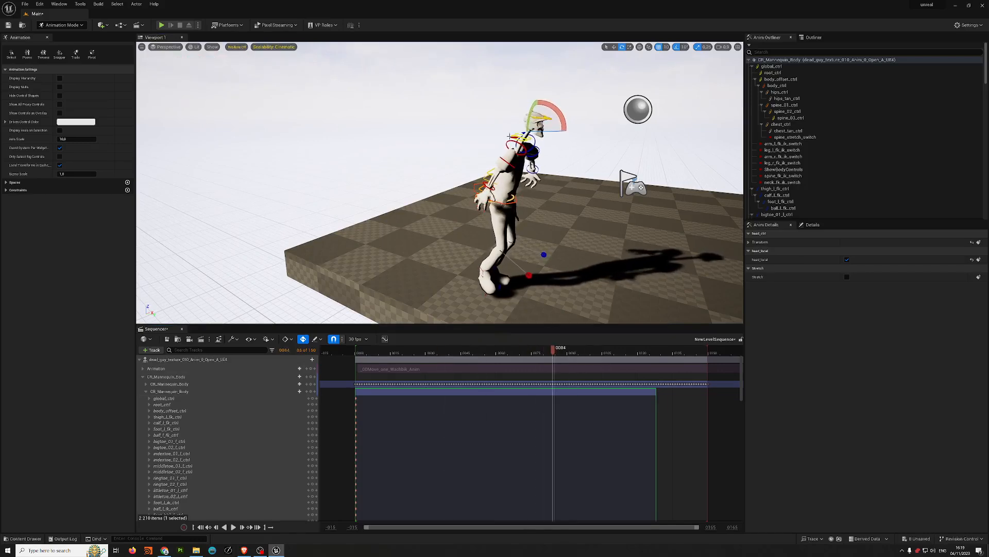
right_click_drag(499, 208, 538, 206)
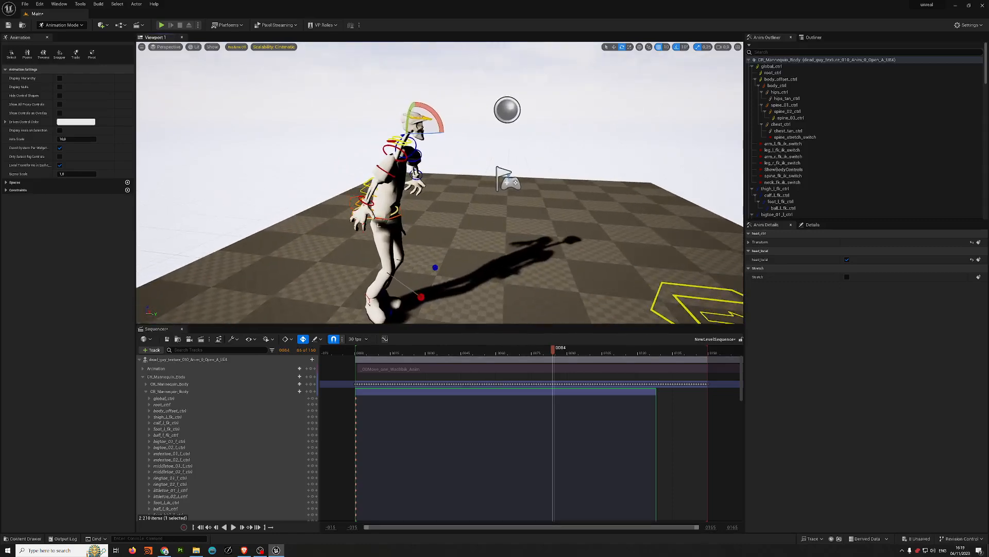
left_click(350, 207)
left_click_drag(395, 189, 383, 181)
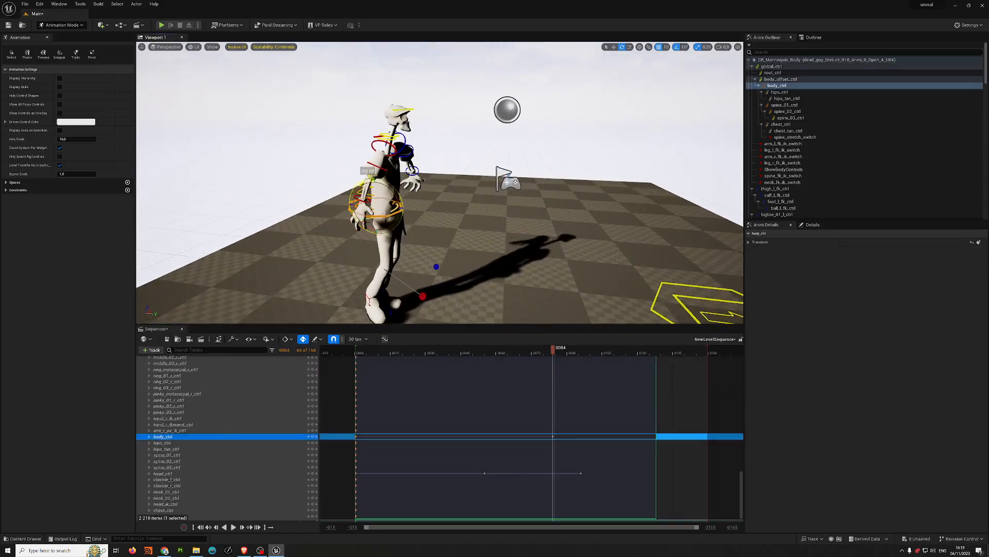
- Rotate the left leg's pole vector control, leg_l_pv_ik_ctrl, at frame 84, and select the right forearm control, lowerarm_r_fk_ctrl
left_click(437, 266)
left_click_drag(455, 254, 450, 262)
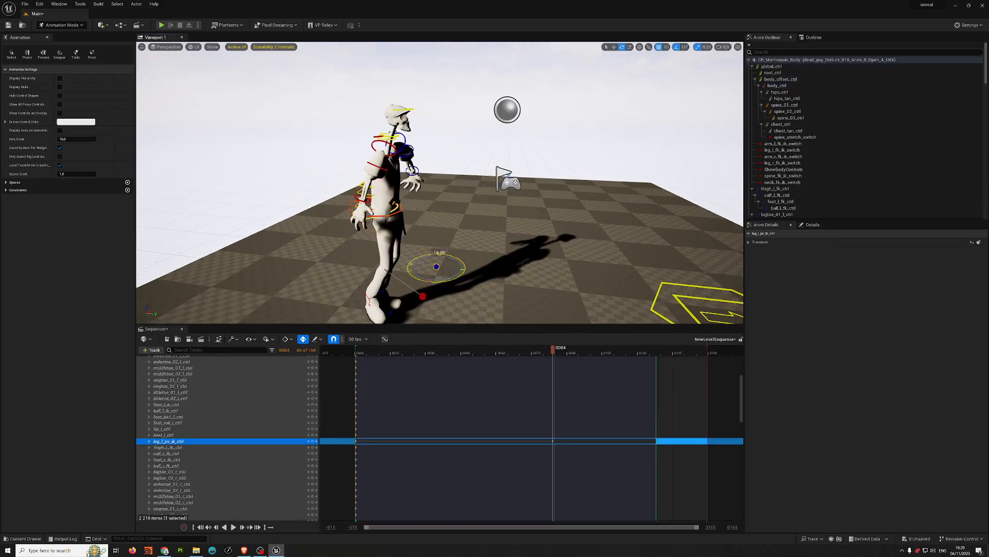
left_click(388, 159)
left_click(381, 167)
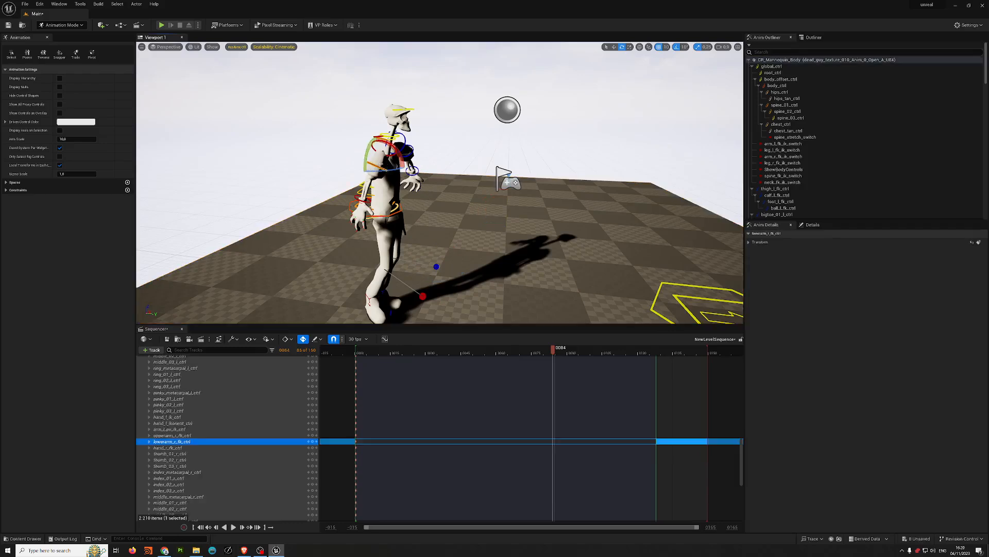
middle_click_drag(447, 184, 434, 213)
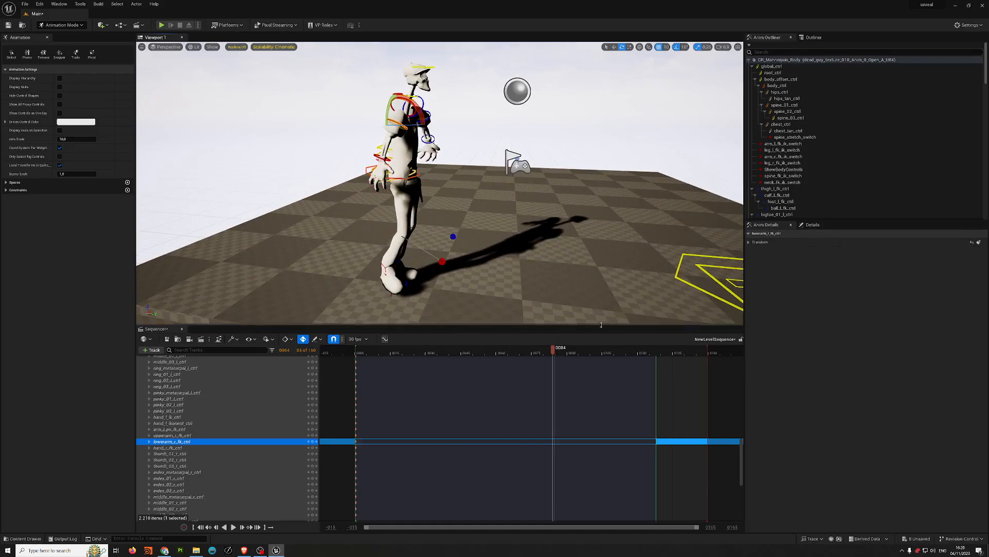
- Rotate head_ctrl at frame 80 to adjust the head pose, and scrub forward to frame 95 to check the motion
mouse_move(553, 349)
left_mouse_down()
mouse_move(430, 349)
mouse_move(544, 349)
left_mouse_up()
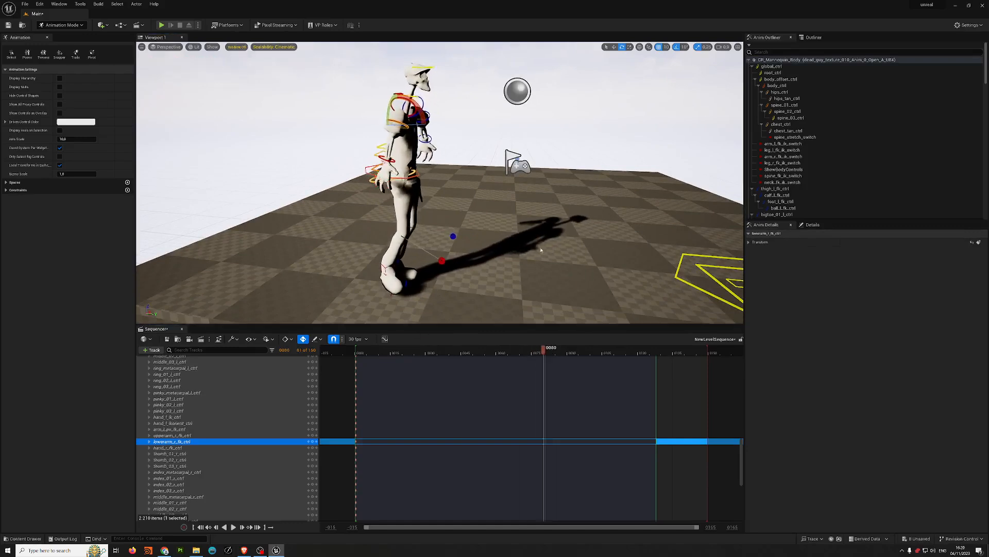
left_click(430, 68)
left_click_drag(435, 86, 401, 87)
mouse_move(482, 191)
left_mouse_down()
mouse_move(475, 206)
mouse_move(497, 183)
left_mouse_up()
right_click_drag(383, 83, 386, 80)
left_click_drag(355, 83, 370, 81)
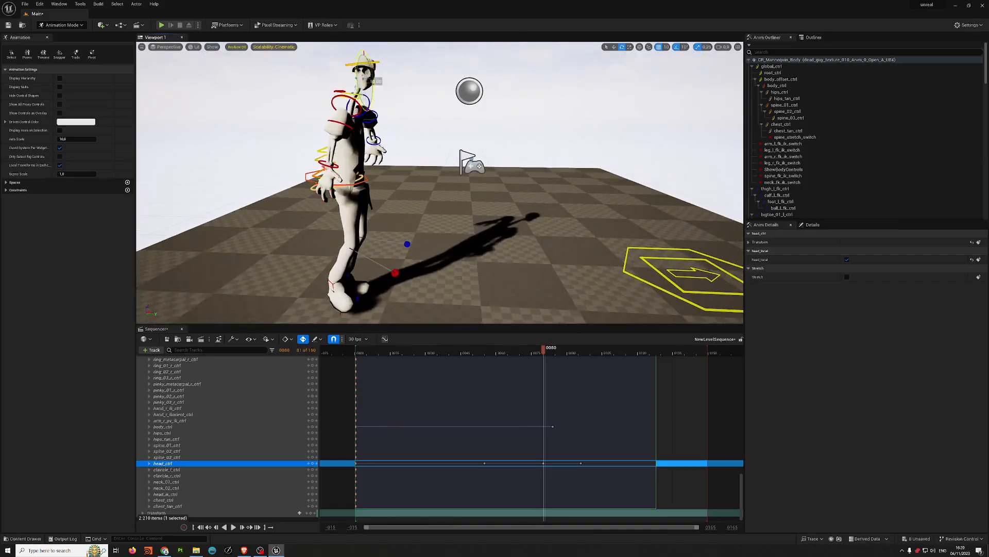
left_click_drag(544, 352, 578, 378)
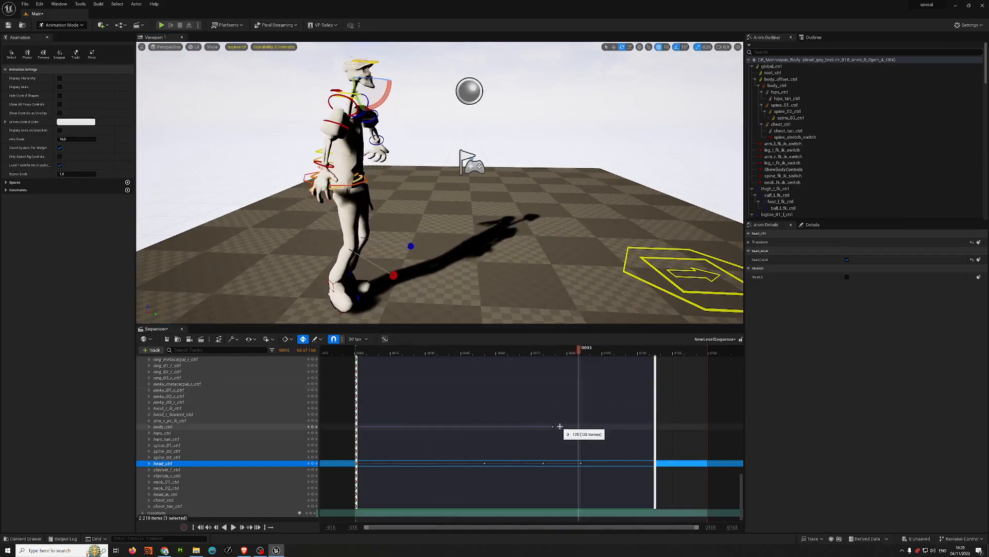